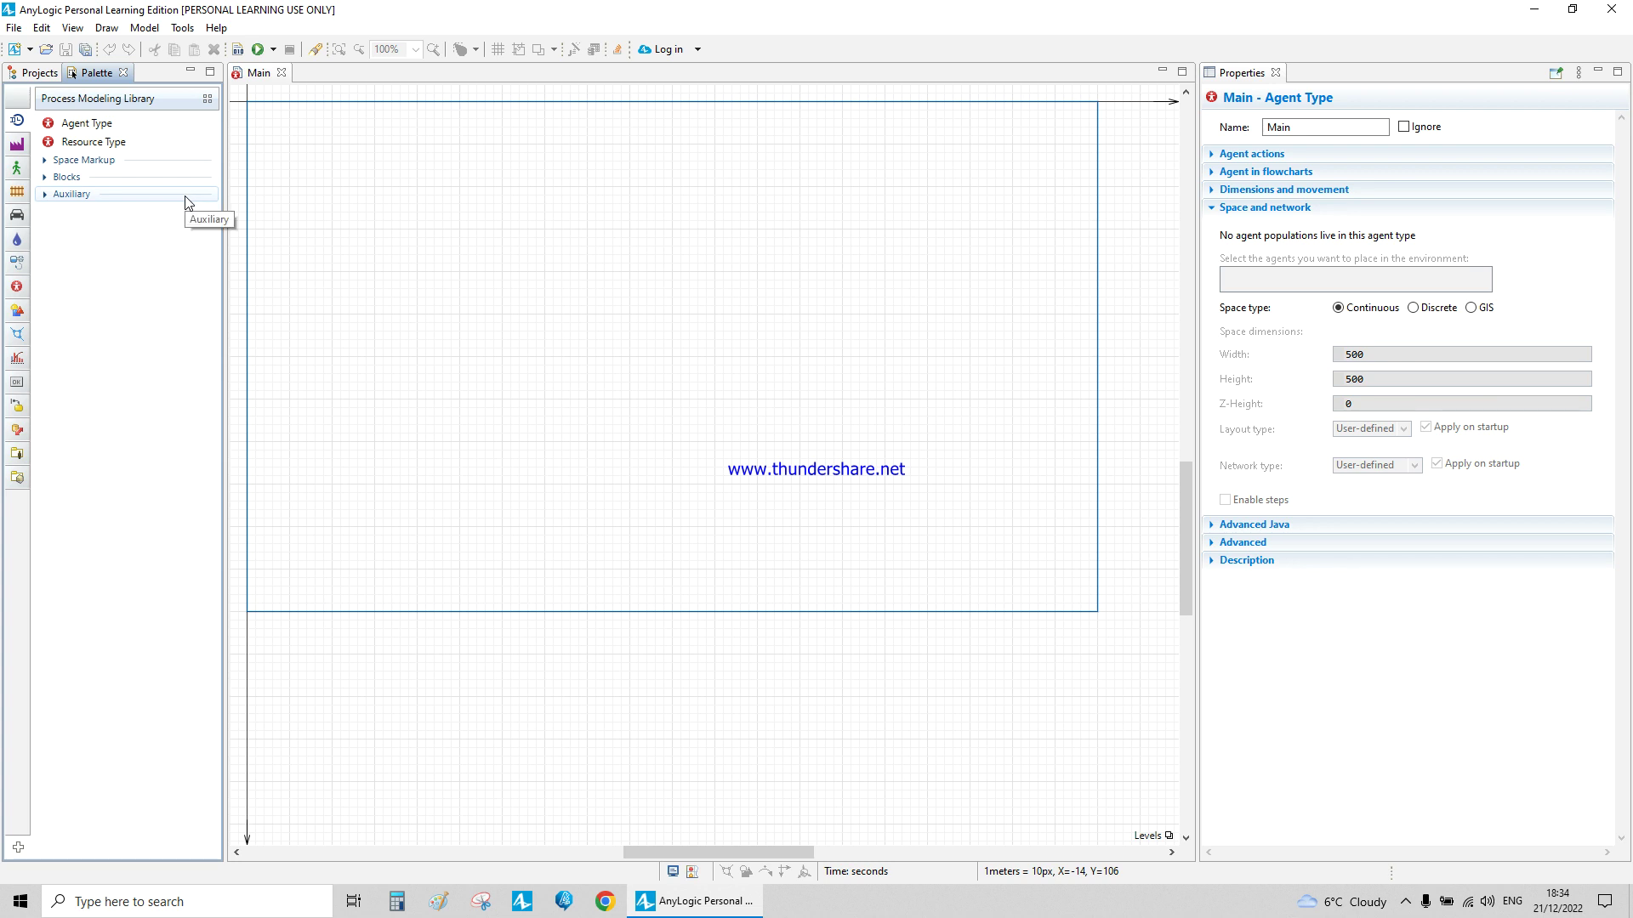
Insert the layout image from the Desktop into Main and move it near the frame's upper-left corner
{"action": "left_click", "coordinate": [17, 311]}
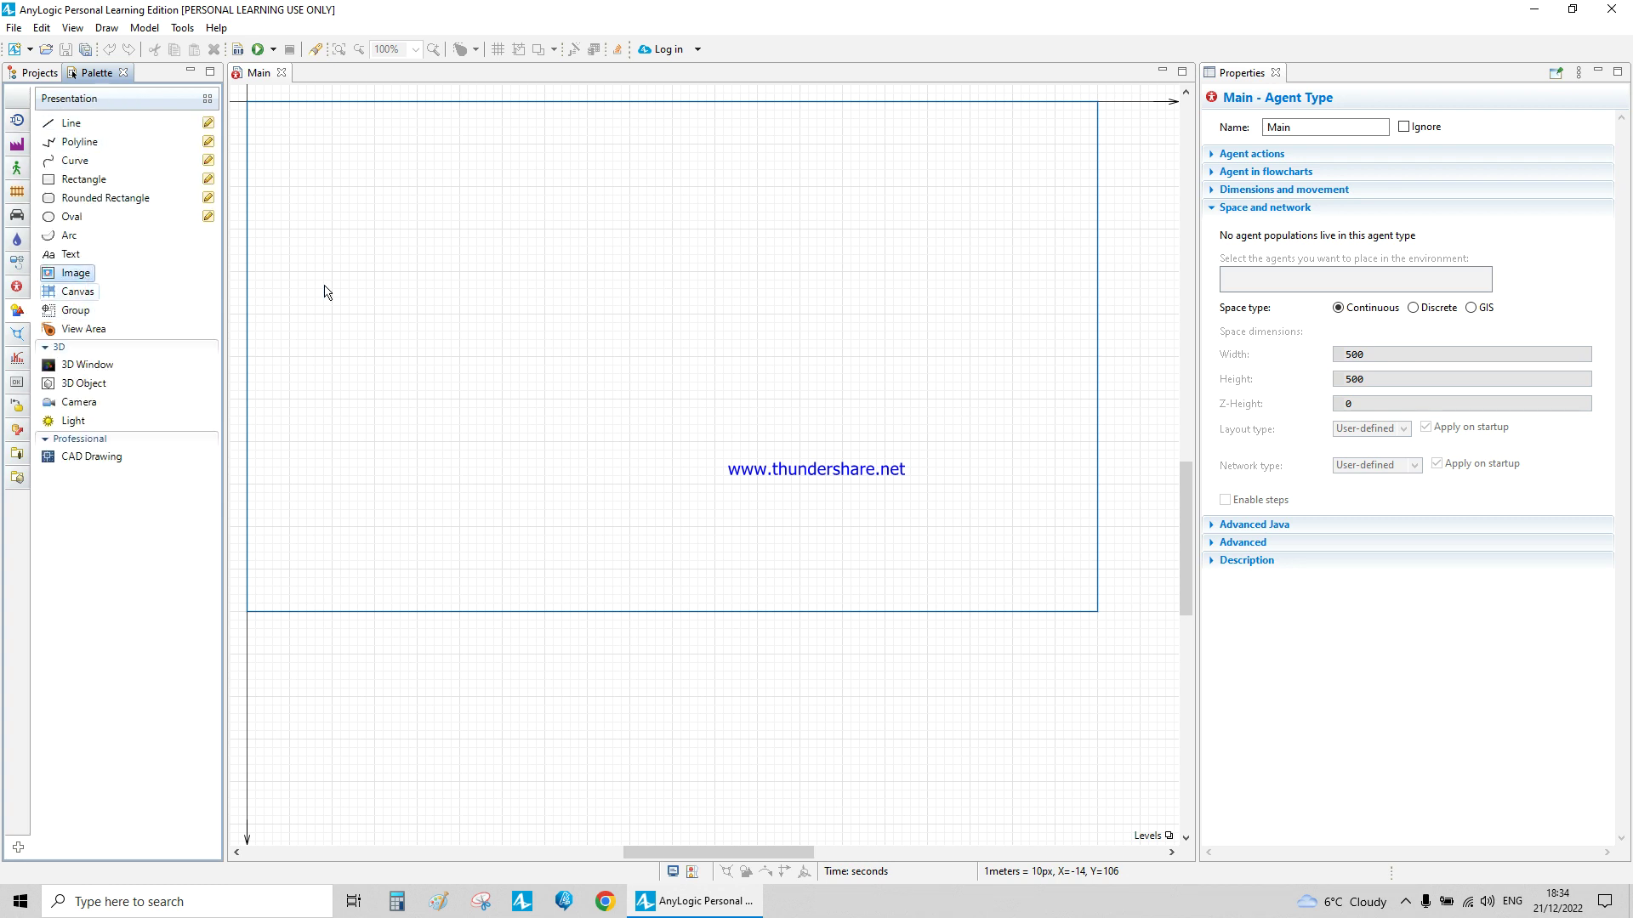
{"action": "left_click_drag", "start_coordinate": [88, 273], "coordinate": [432, 284]}
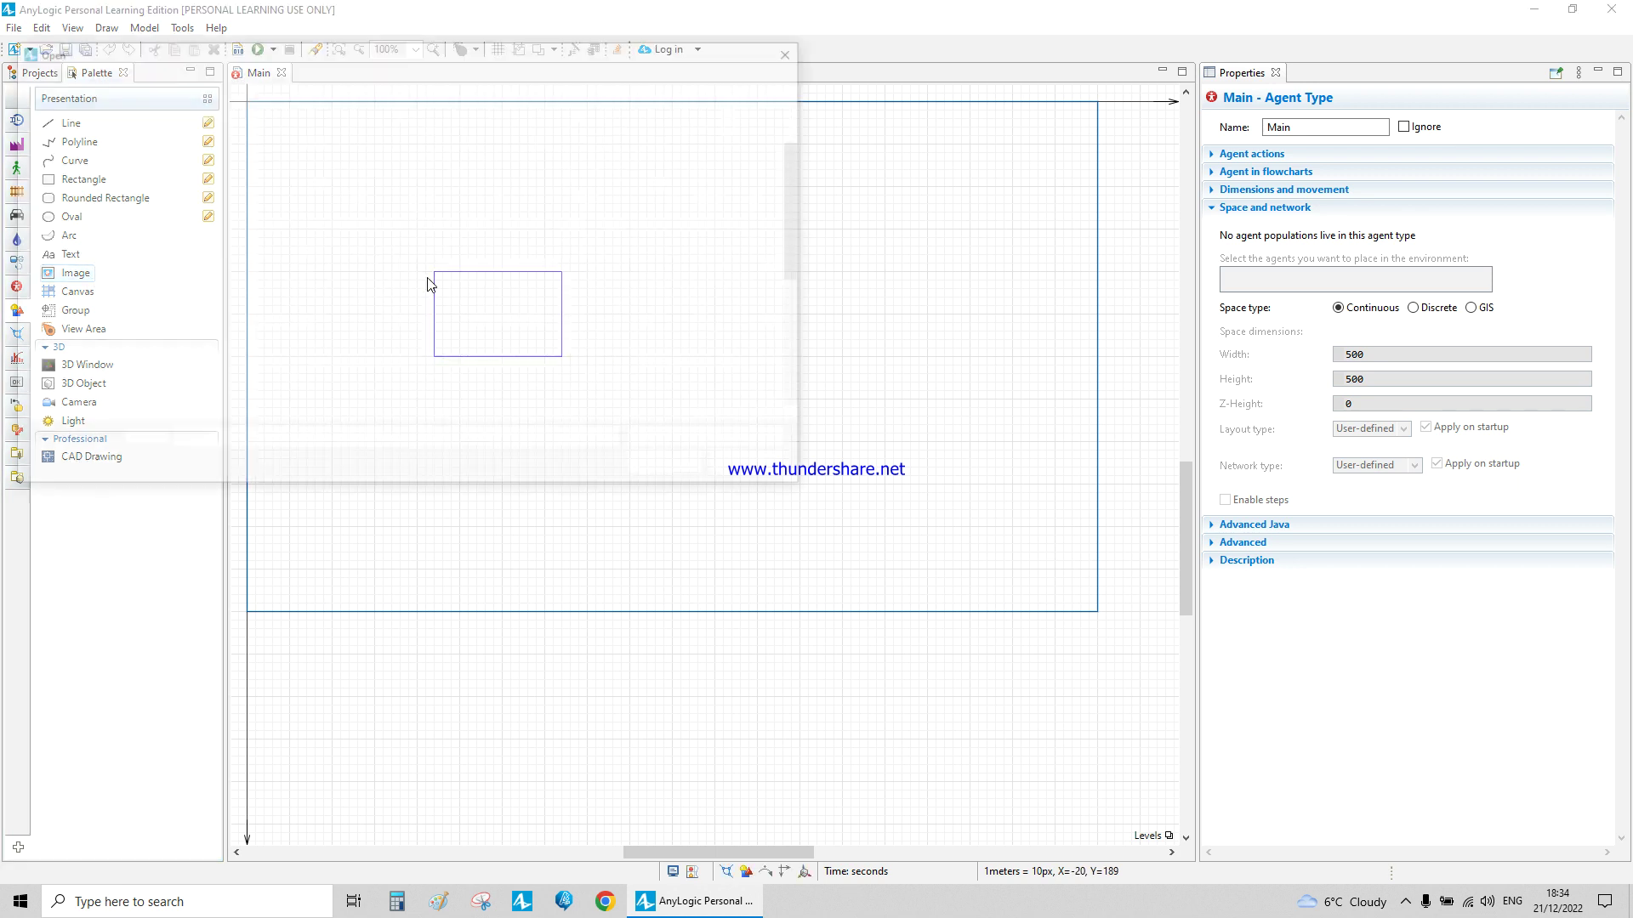
{"action": "left_click", "coordinate": [797, 313]}
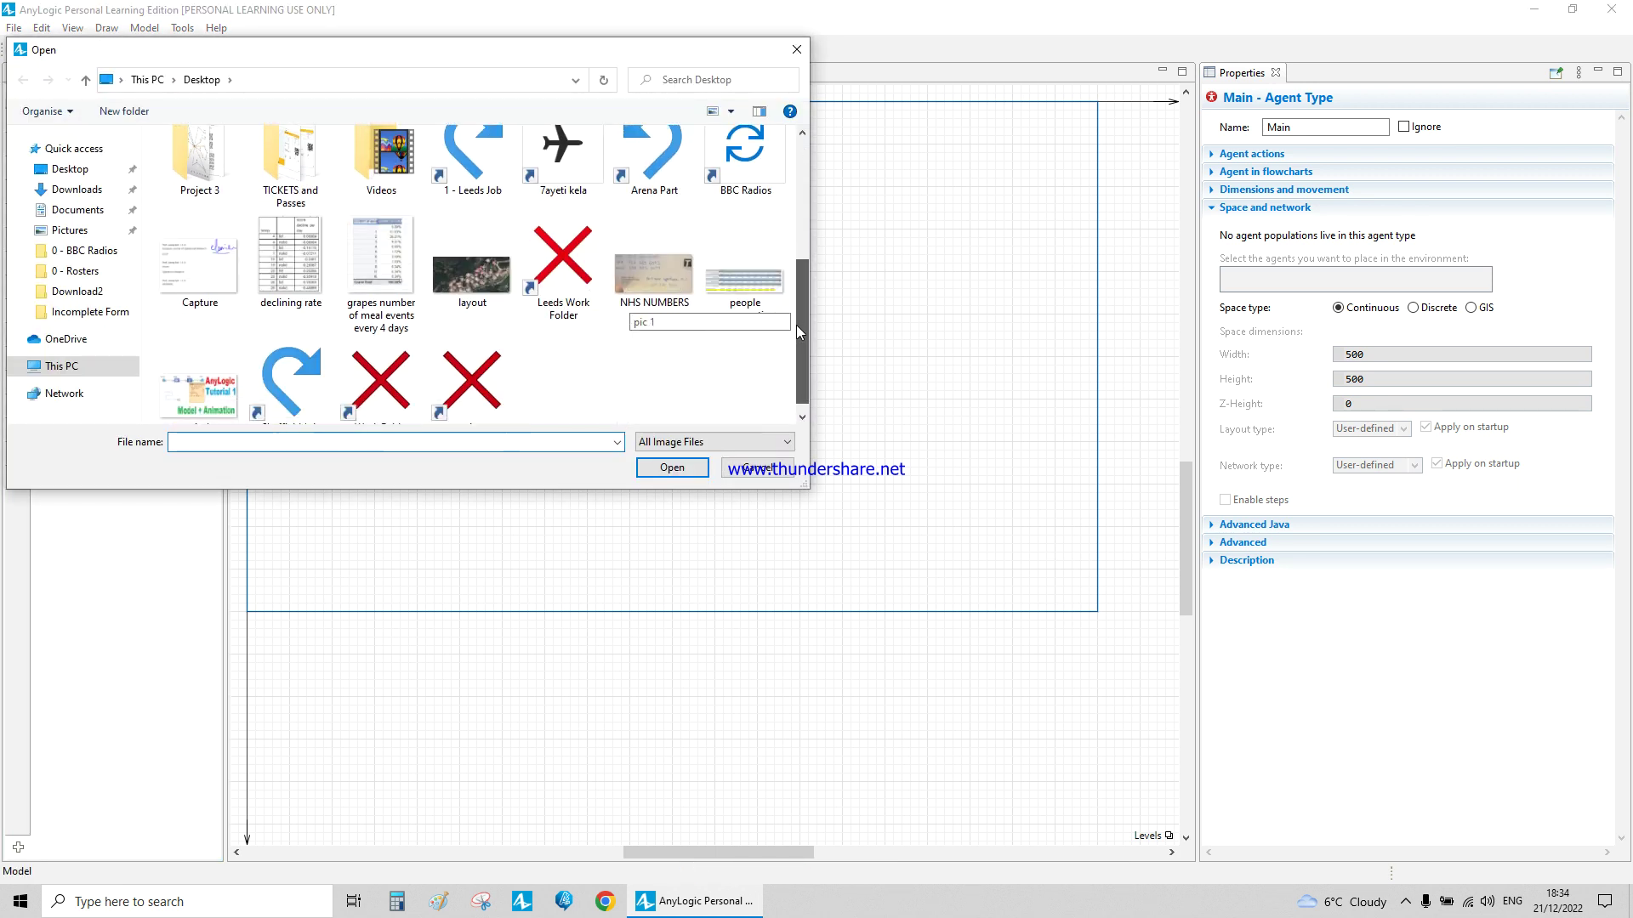
{"action": "double_click", "coordinate": [470, 276]}
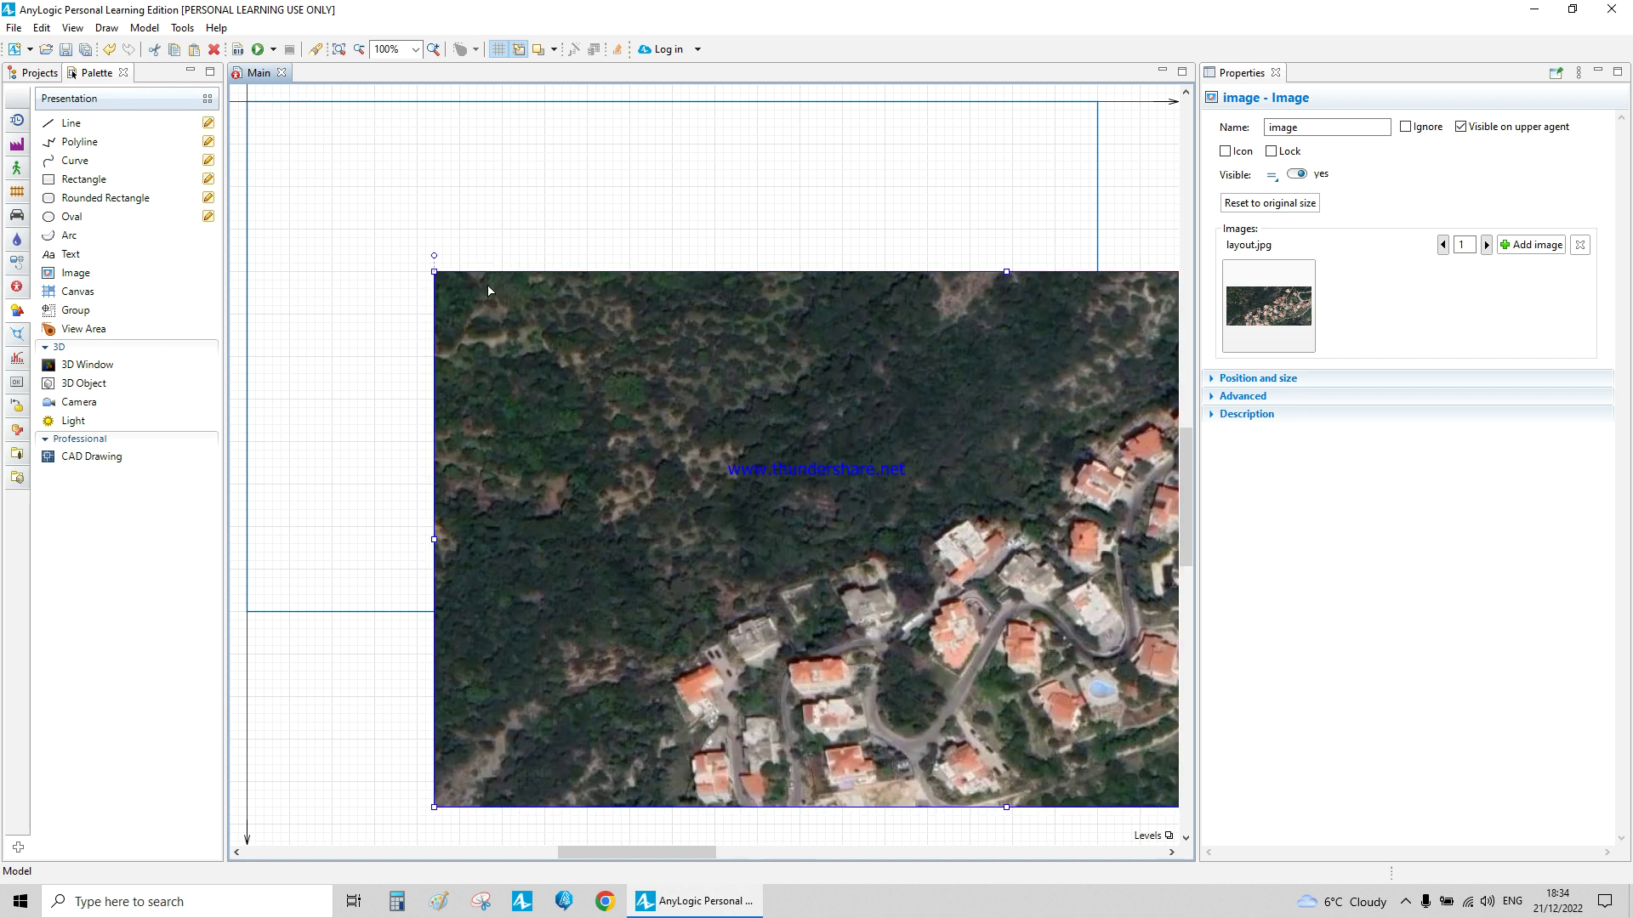
{"action": "left_click_drag", "start_coordinate": [674, 322], "coordinate": [487, 180]}
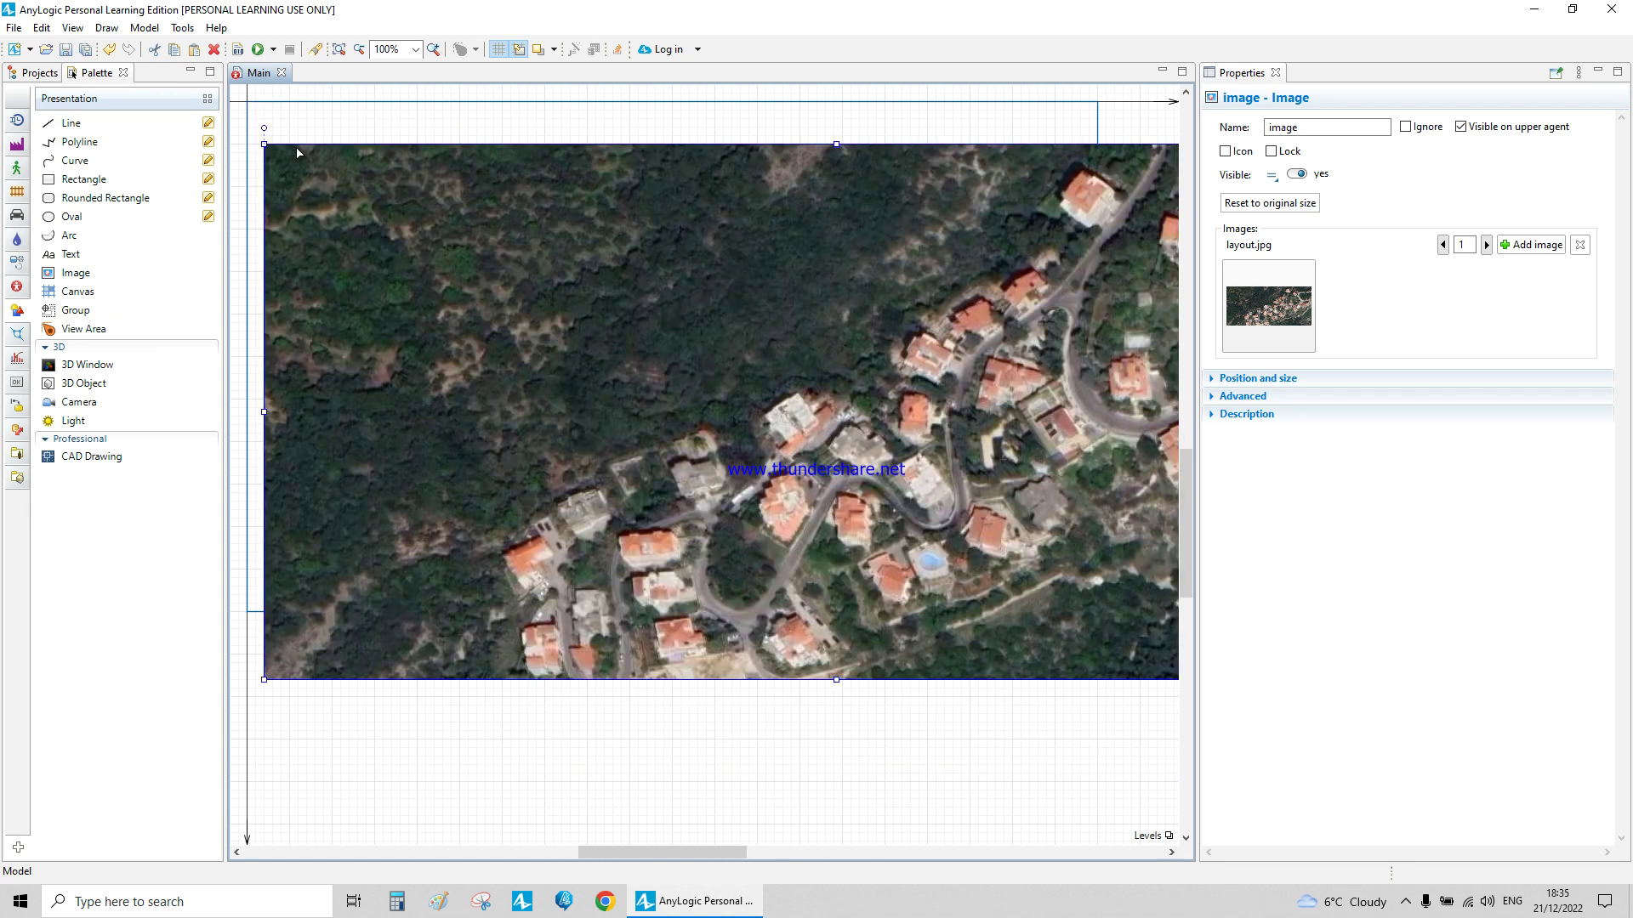
Try shrinking the layout image to fit the frame's width and reset it to its original size
{"action": "left_click_drag", "start_coordinate": [265, 143], "coordinate": [587, 331]}
{"action": "left_click_drag", "start_coordinate": [764, 401], "coordinate": [451, 218]}
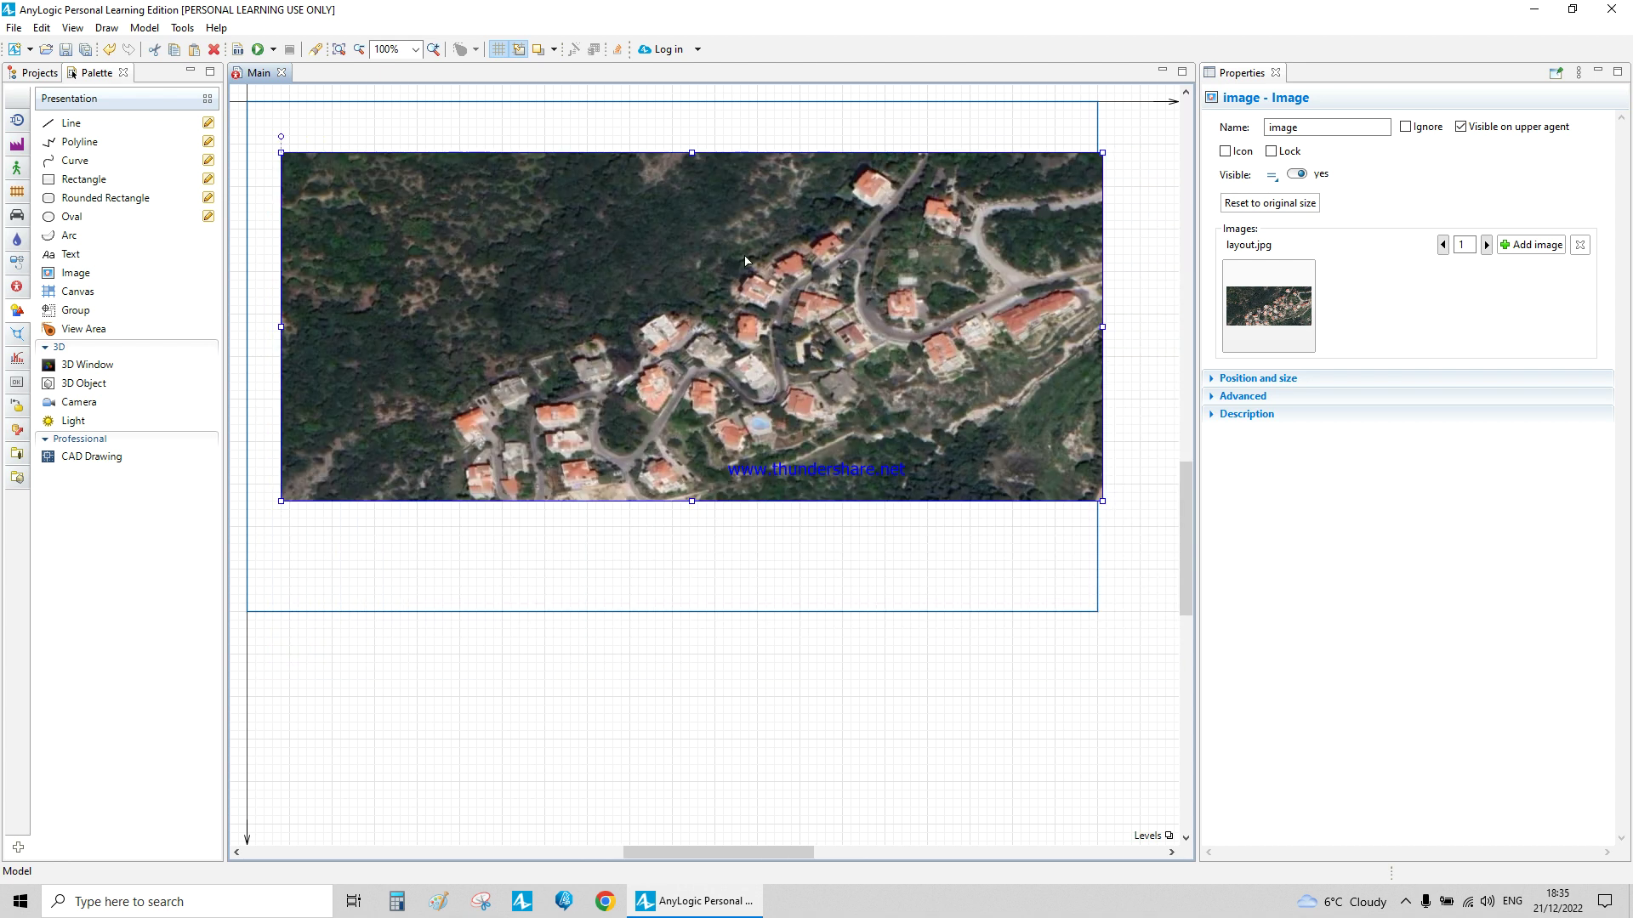
{"action": "left_click", "coordinate": [1294, 206]}
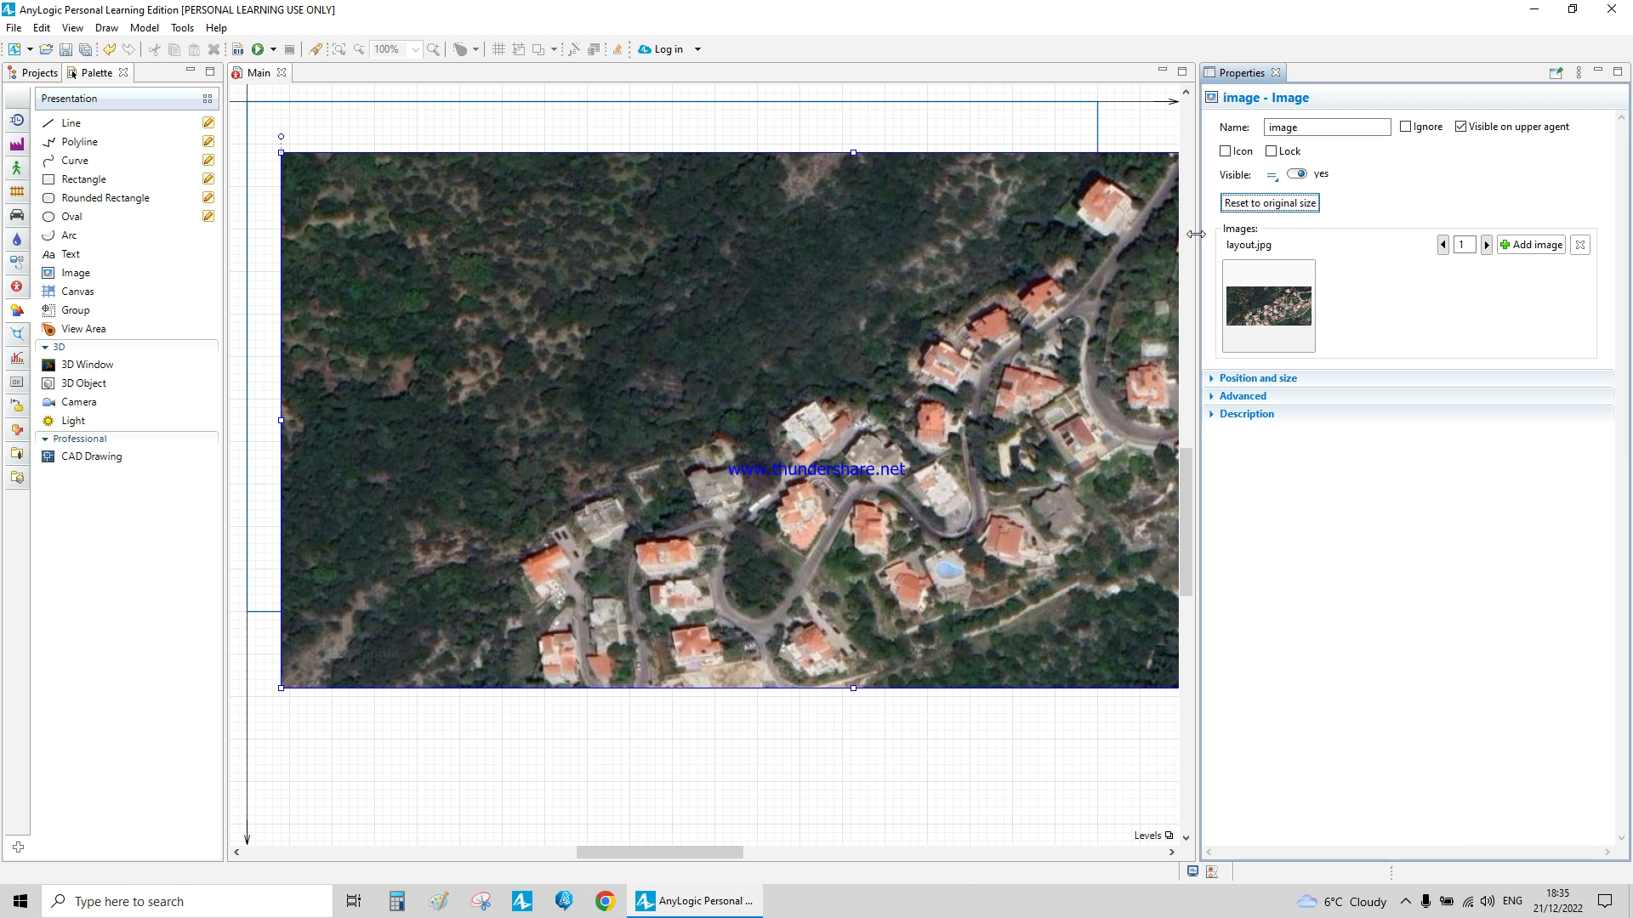
Move the layout image closer to the frame's upper-left corner and lock it
{"action": "left_click_drag", "start_coordinate": [1197, 233], "coordinate": [1324, 235]}
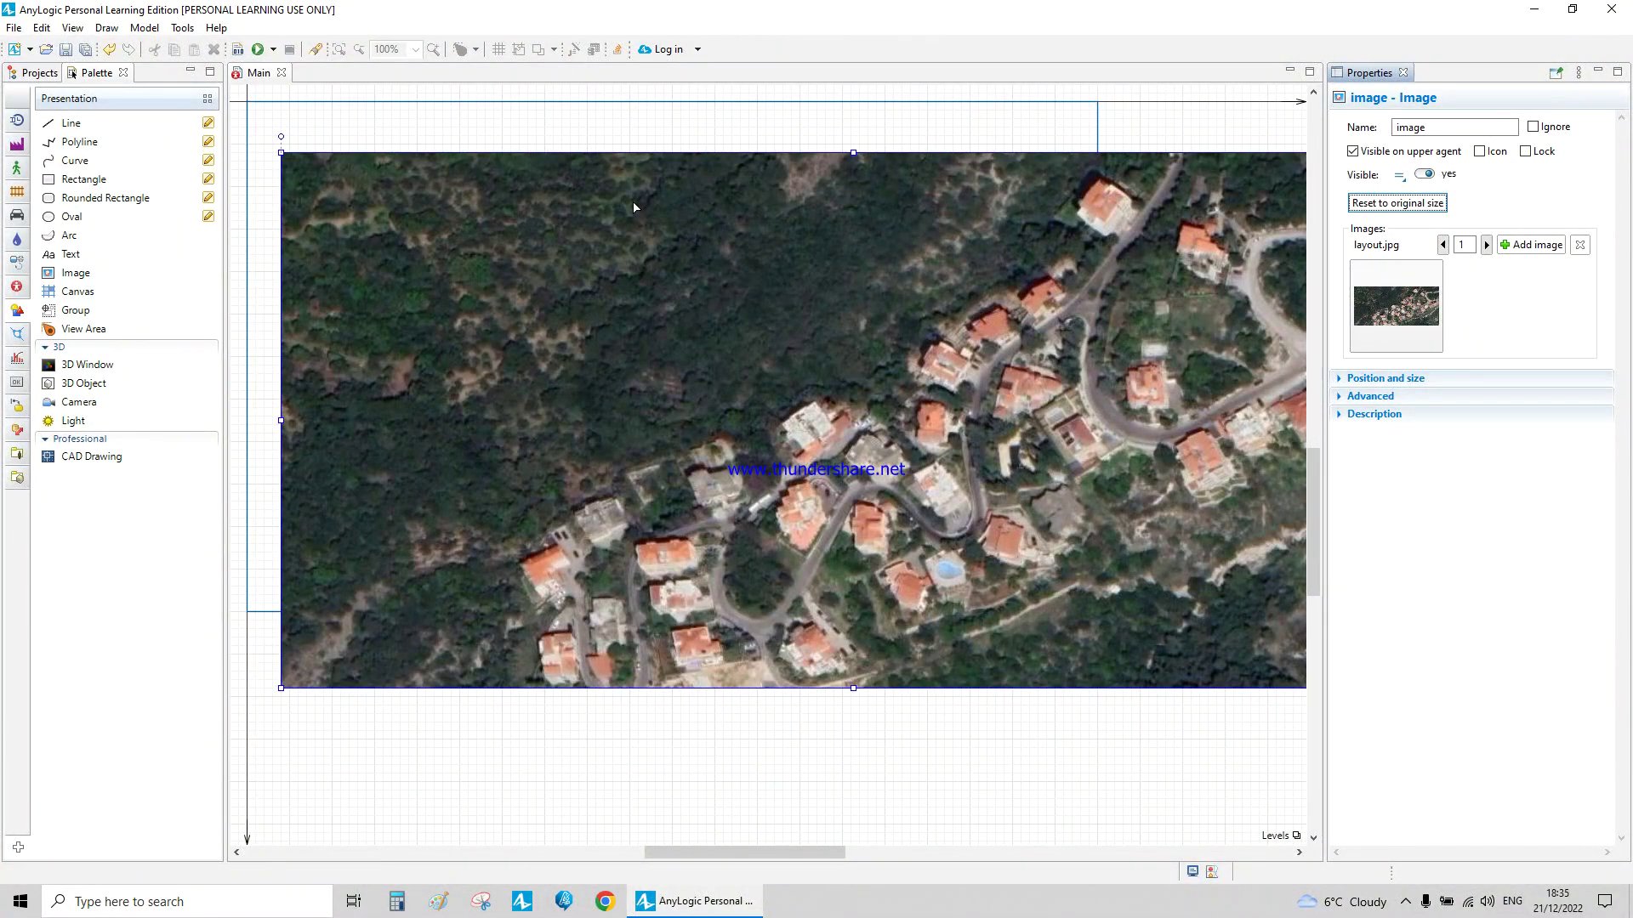
{"action": "left_click_drag", "start_coordinate": [612, 200], "coordinate": [595, 175]}
{"action": "right_click", "coordinate": [604, 175]}
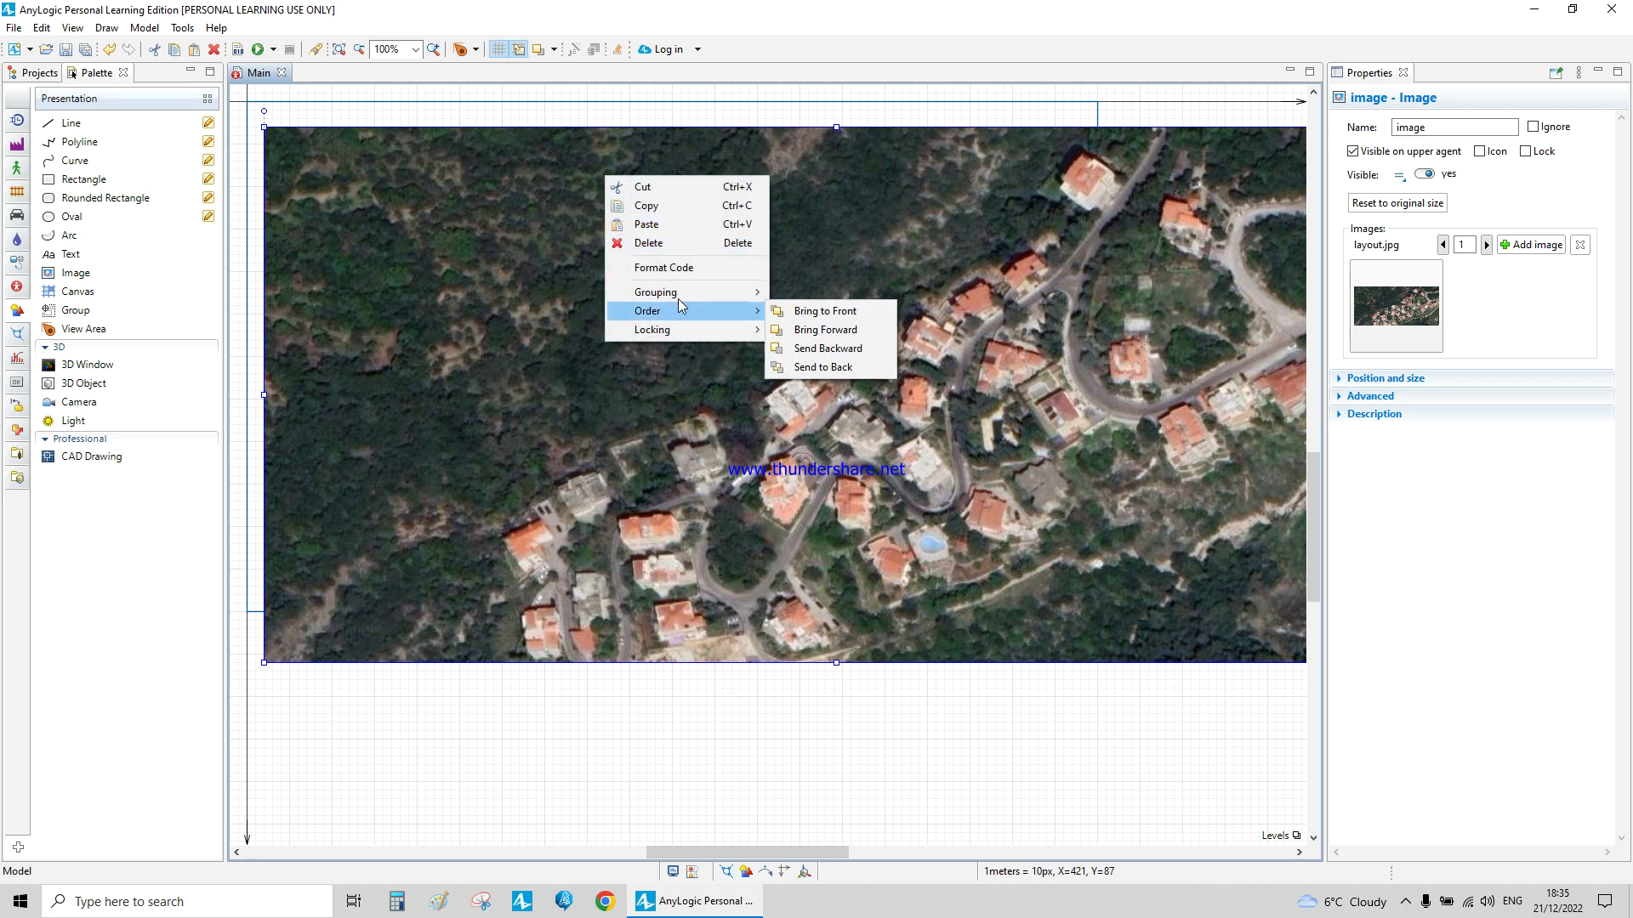
{"action": "left_click", "coordinate": [1002, 247]}
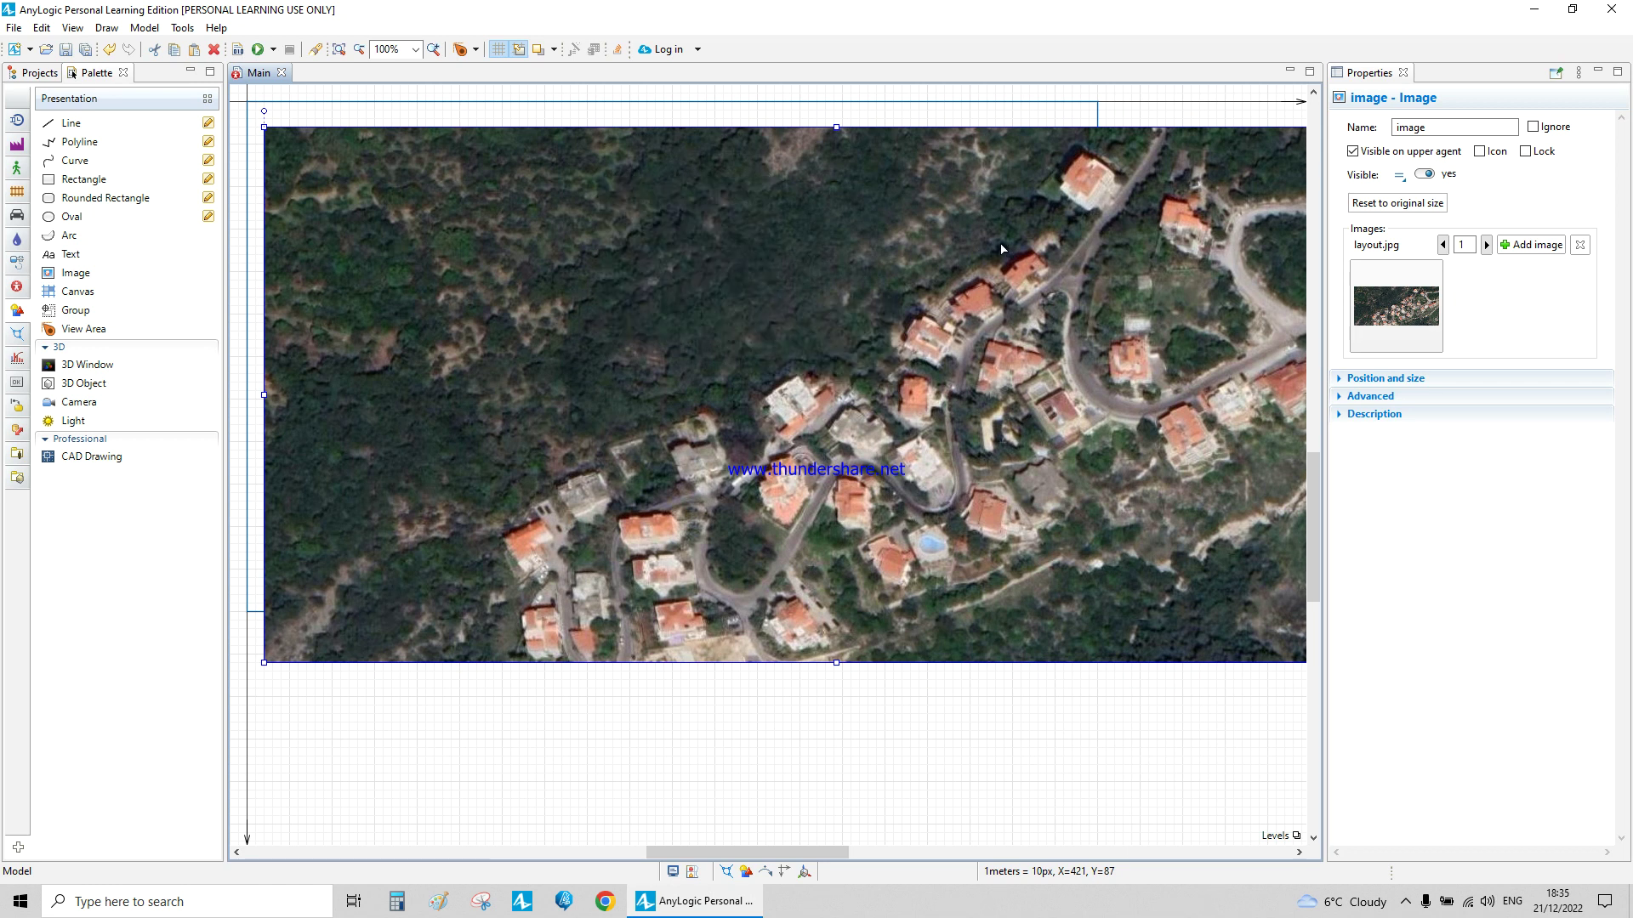
{"action": "left_click", "coordinate": [1524, 152]}
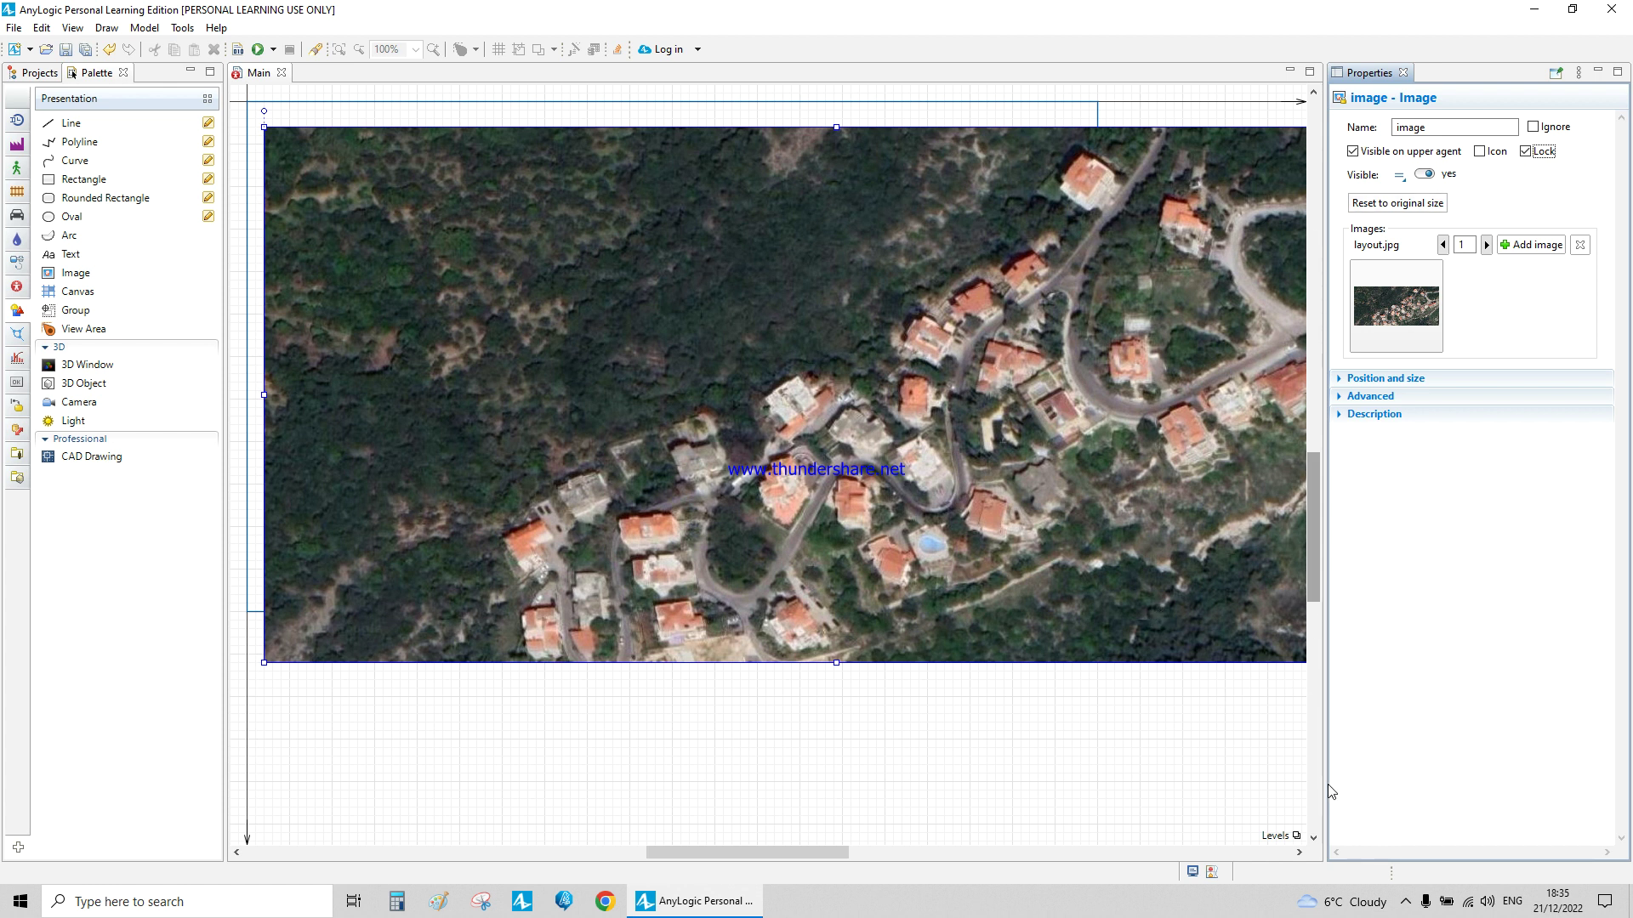
Place a Road Traffic Library road below the layout image and accept the scale of 4.0 pixels per meter
{"action": "left_click_drag", "start_coordinate": [1326, 784], "coordinate": [1491, 787]}
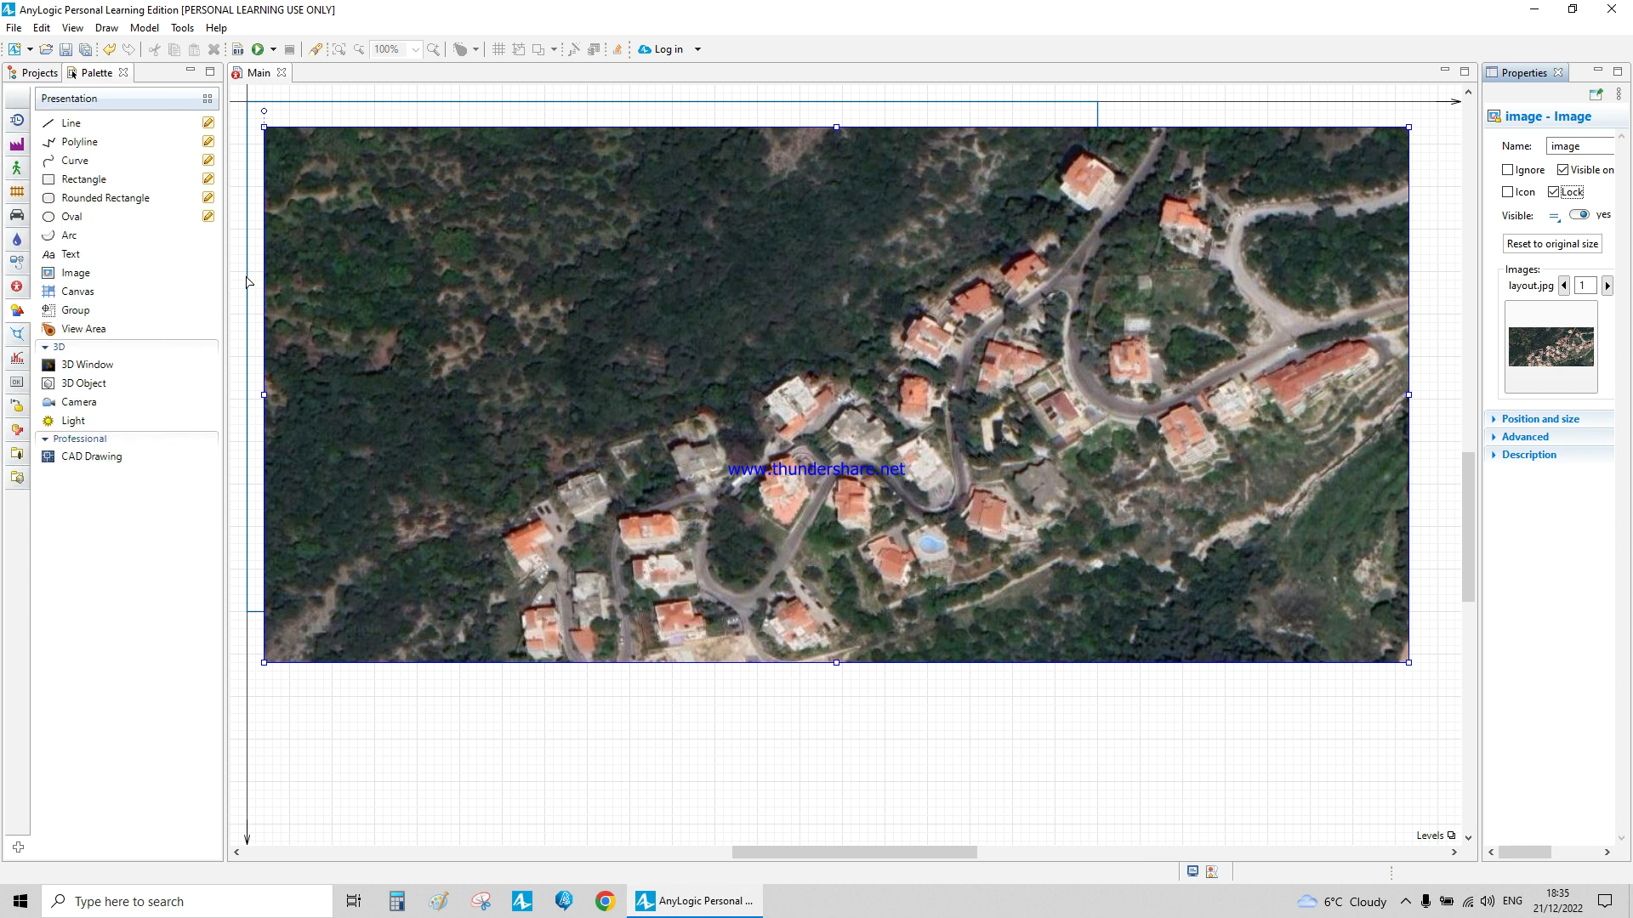
{"action": "left_click", "coordinate": [23, 218]}
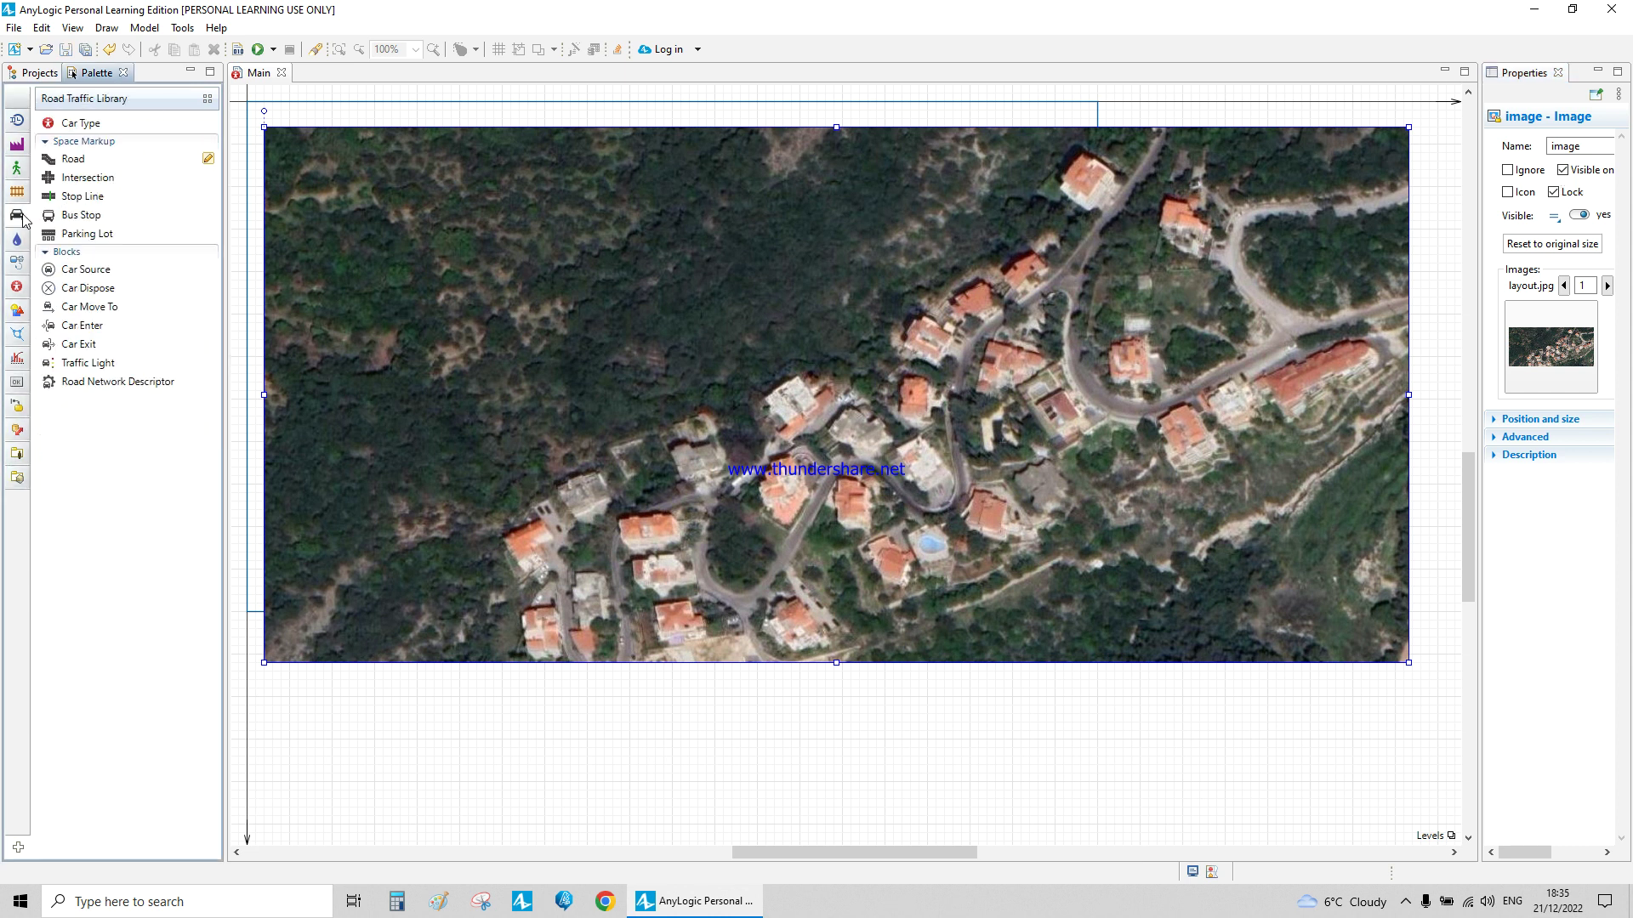
{"action": "left_click", "coordinate": [88, 162]}
{"action": "left_click_drag", "start_coordinate": [73, 160], "coordinate": [547, 738]}
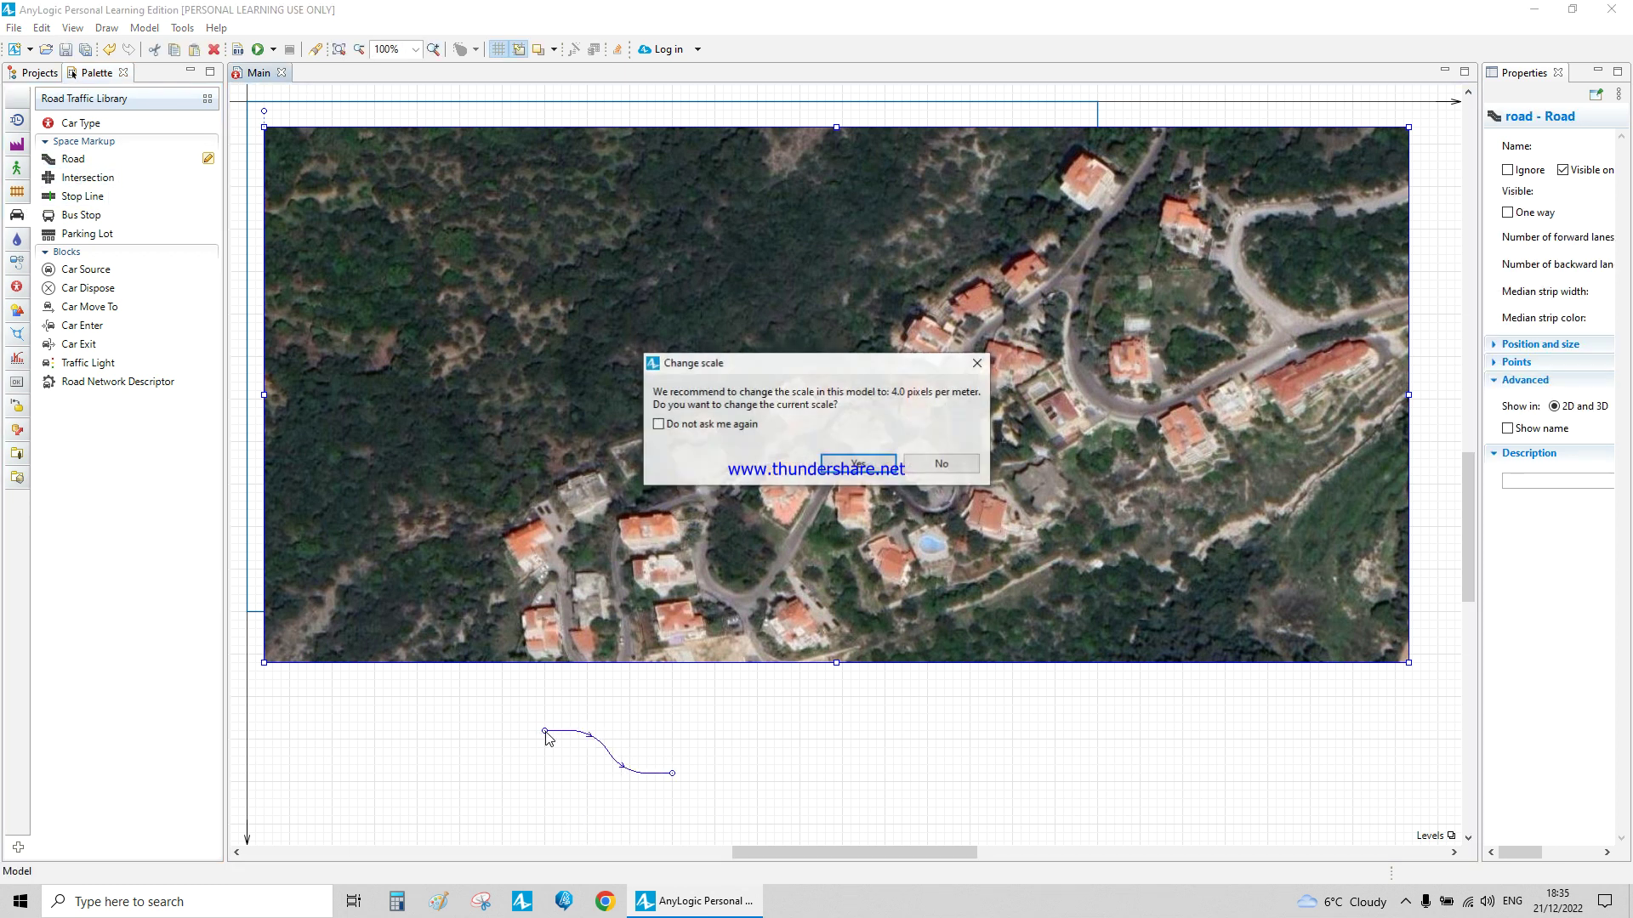
{"action": "left_click", "coordinate": [858, 464]}
Lengthen the road at both ends and straighten it into a horizontal line below the image
{"action": "left_click_drag", "start_coordinate": [1487, 493], "coordinate": [1235, 506]}
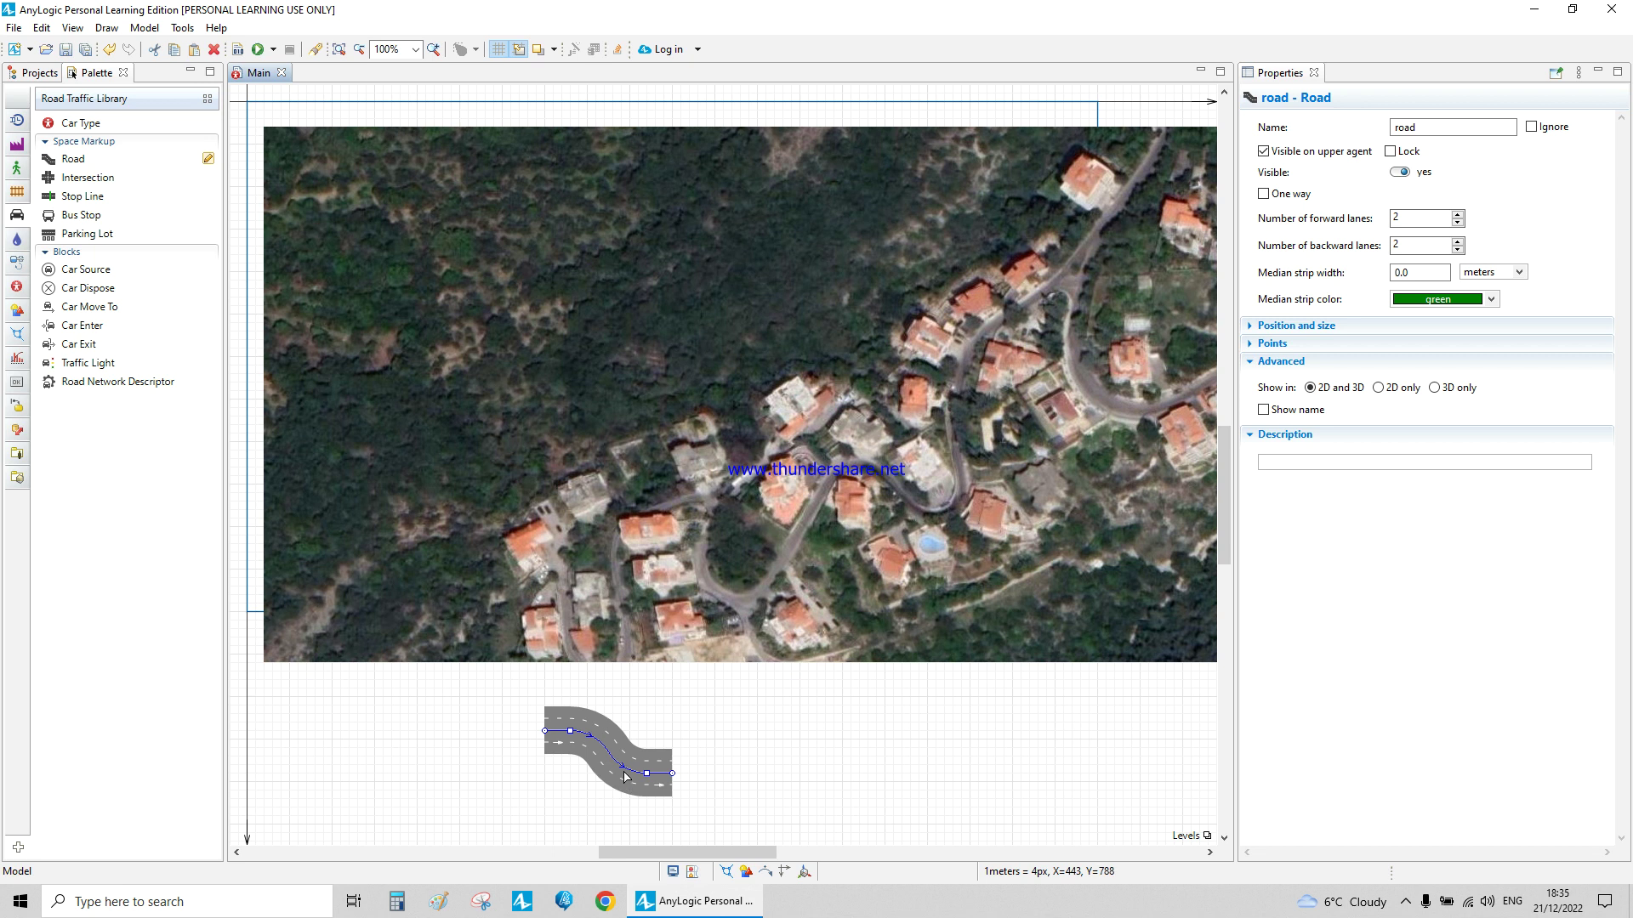
{"action": "left_click_drag", "start_coordinate": [673, 774], "coordinate": [902, 773]}
{"action": "left_click_drag", "start_coordinate": [545, 733], "coordinate": [435, 773]}
{"action": "left_click_drag", "start_coordinate": [570, 732], "coordinate": [562, 773]}
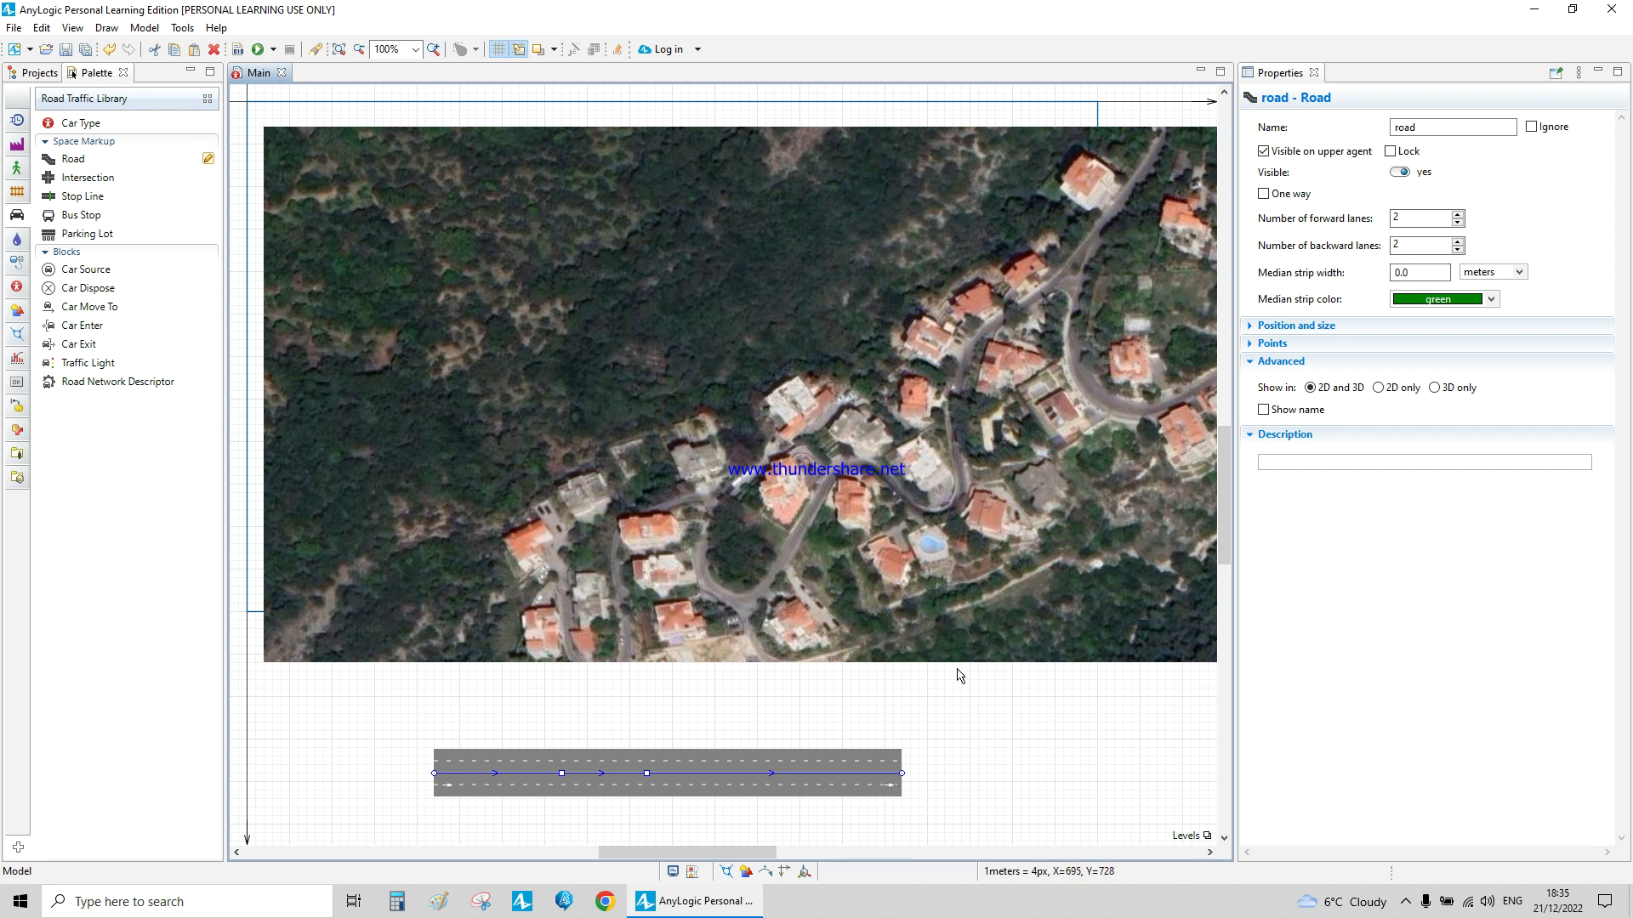
Set the road to 5 forward lanes and 5 backward lanes
{"action": "left_click", "coordinate": [1457, 215]}
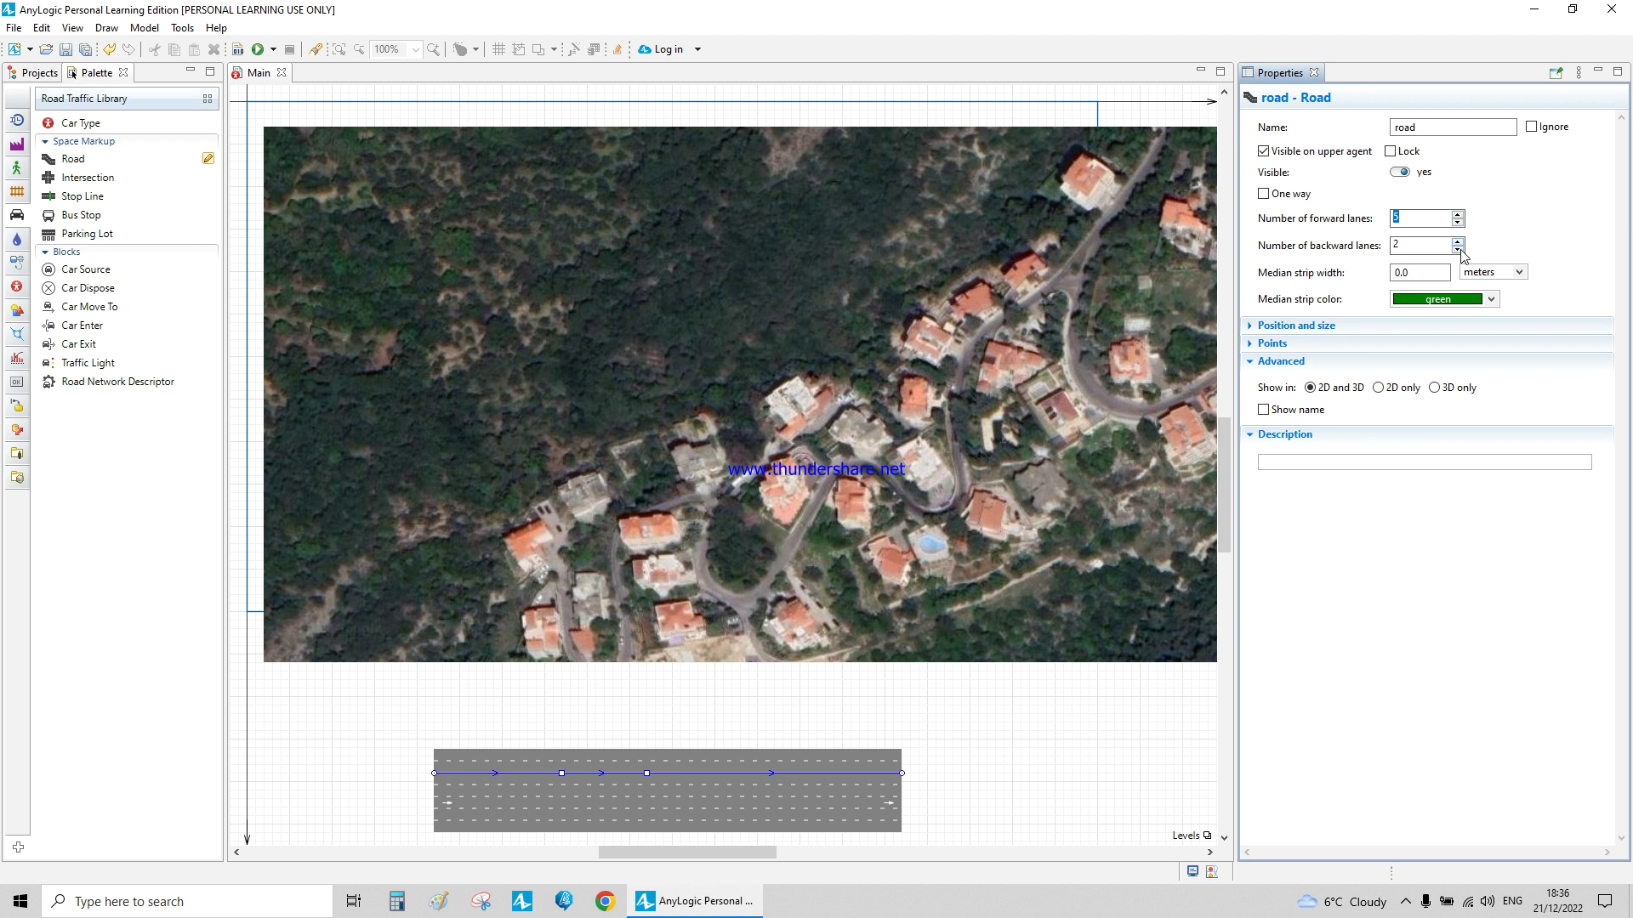
{"action": "left_click", "coordinate": [1458, 250]}
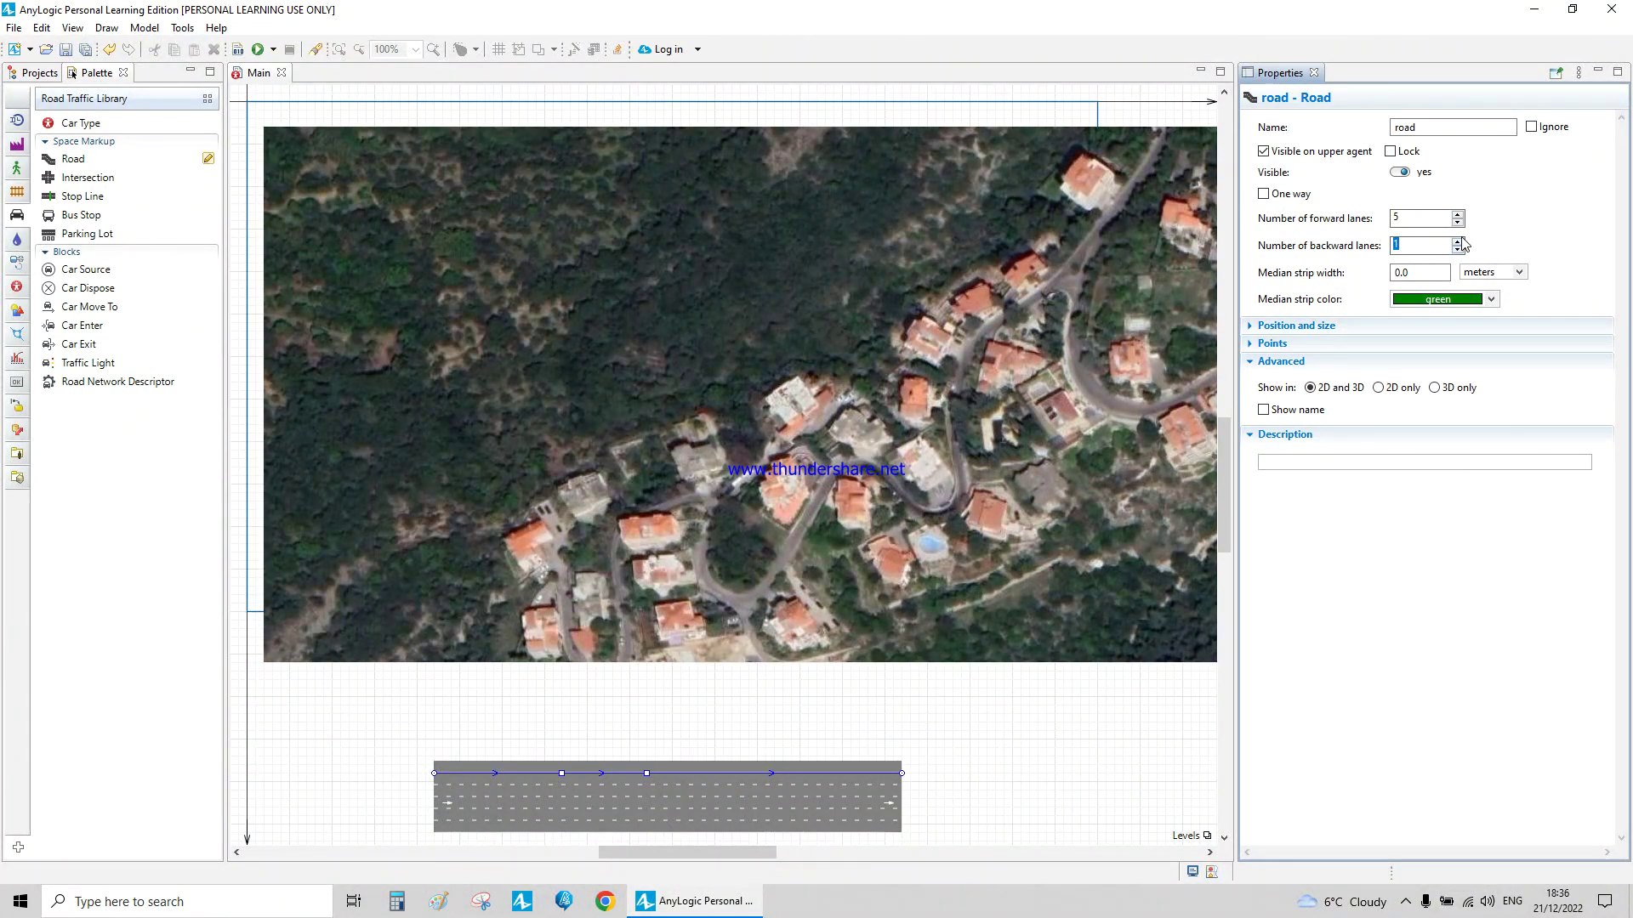
{"action": "left_click", "coordinate": [1457, 241]}
{"action": "left_click", "coordinate": [1458, 241]}
{"action": "left_click", "coordinate": [1457, 241]}
{"action": "left_click", "coordinate": [1458, 240]}
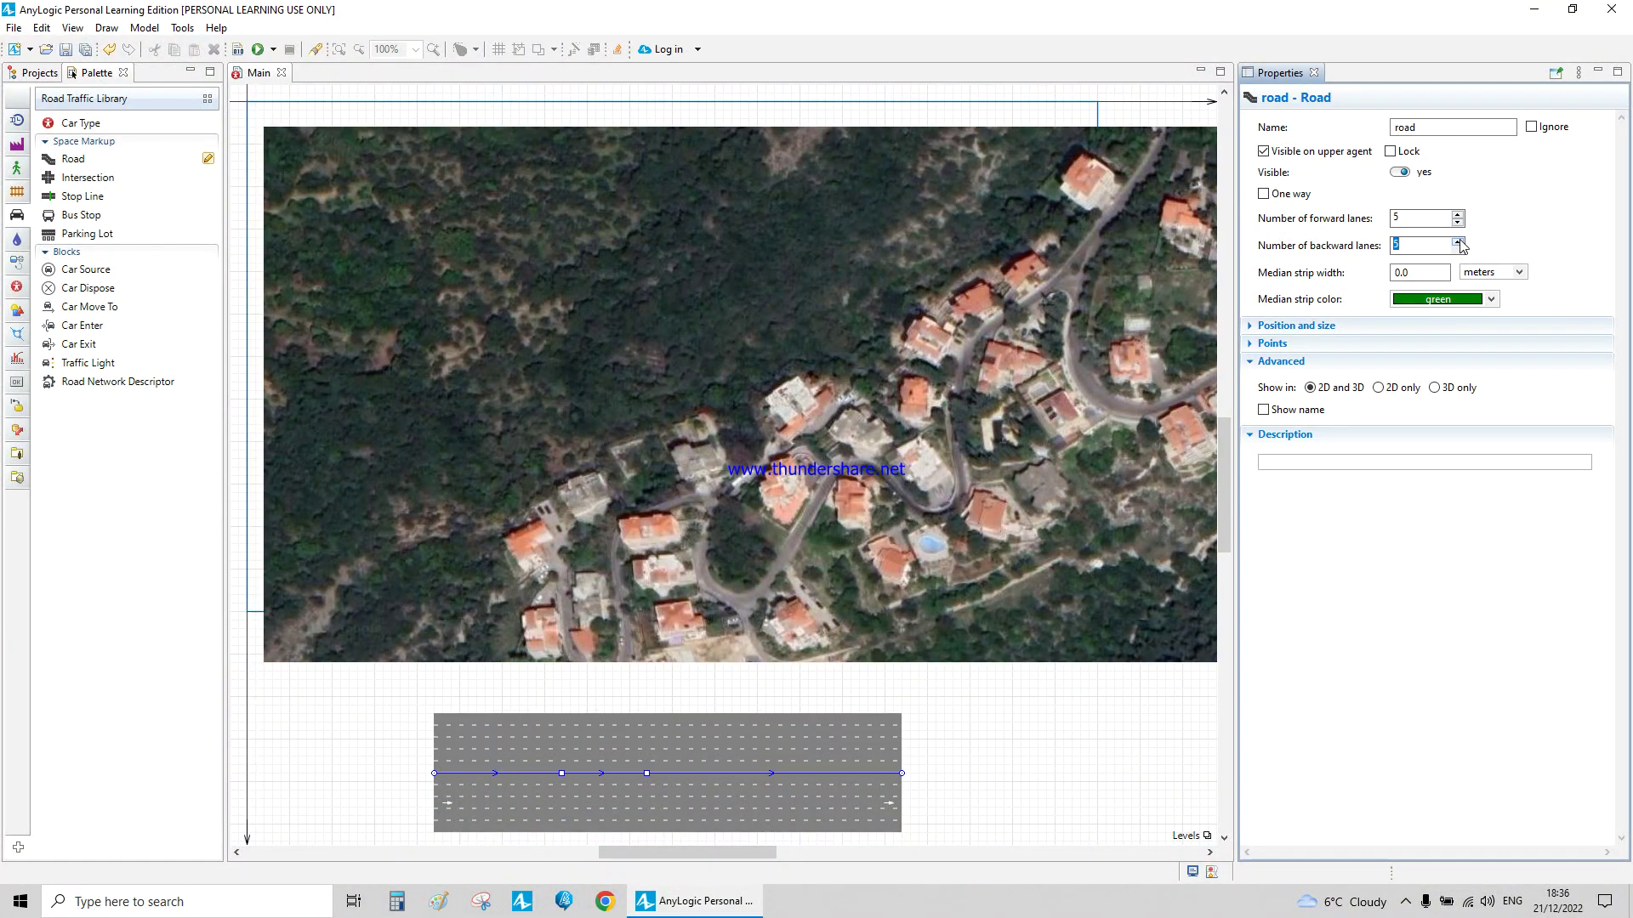
Set the road's median strip width to 1 meter
{"action": "left_click", "coordinate": [1449, 272]}
{"action": "type", "text": "1"}
{"action": "key", "text": "Return"}
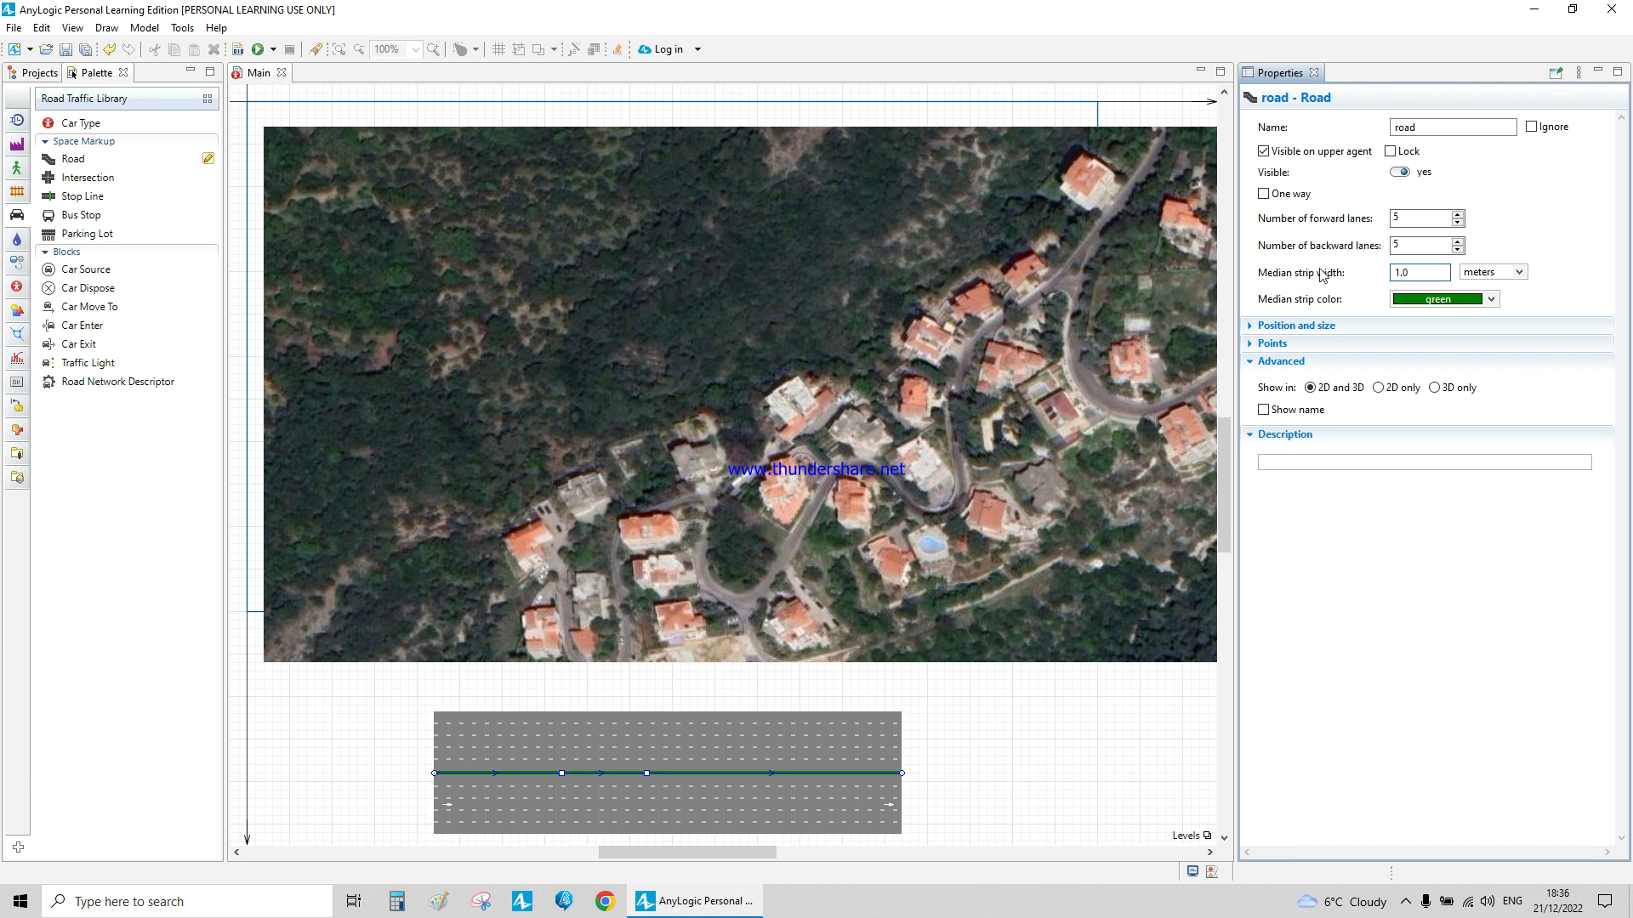
{"action": "left_click", "coordinate": [918, 728]}
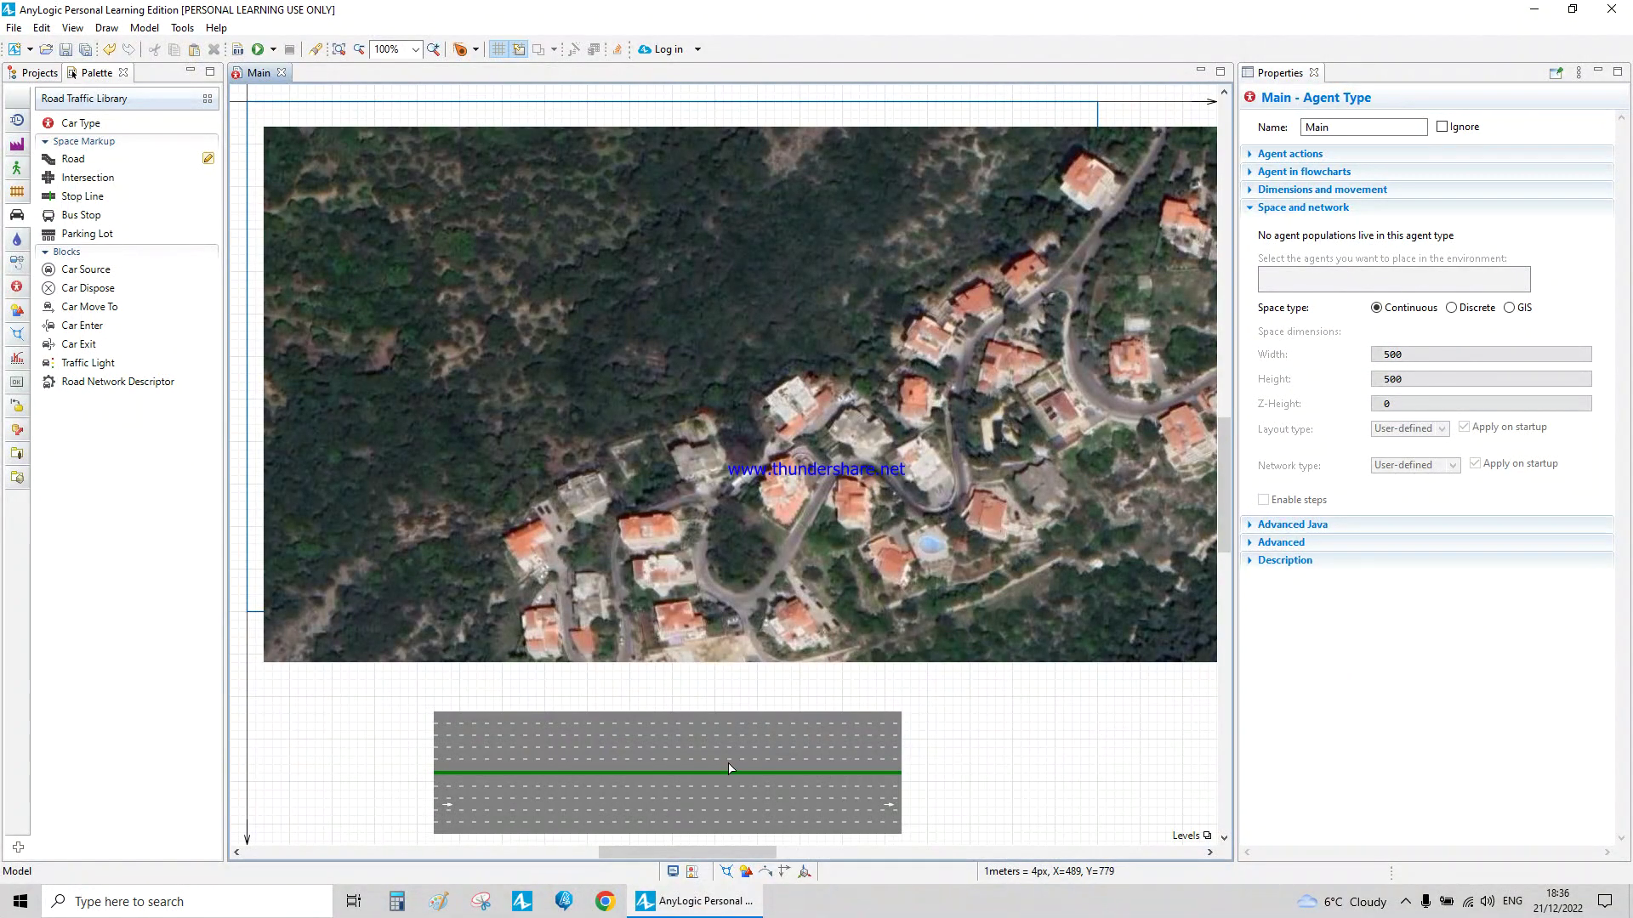
Set the road to 1 forward lane and 1 backward lane with a median strip width of 0 meters
{"action": "left_click", "coordinate": [820, 725]}
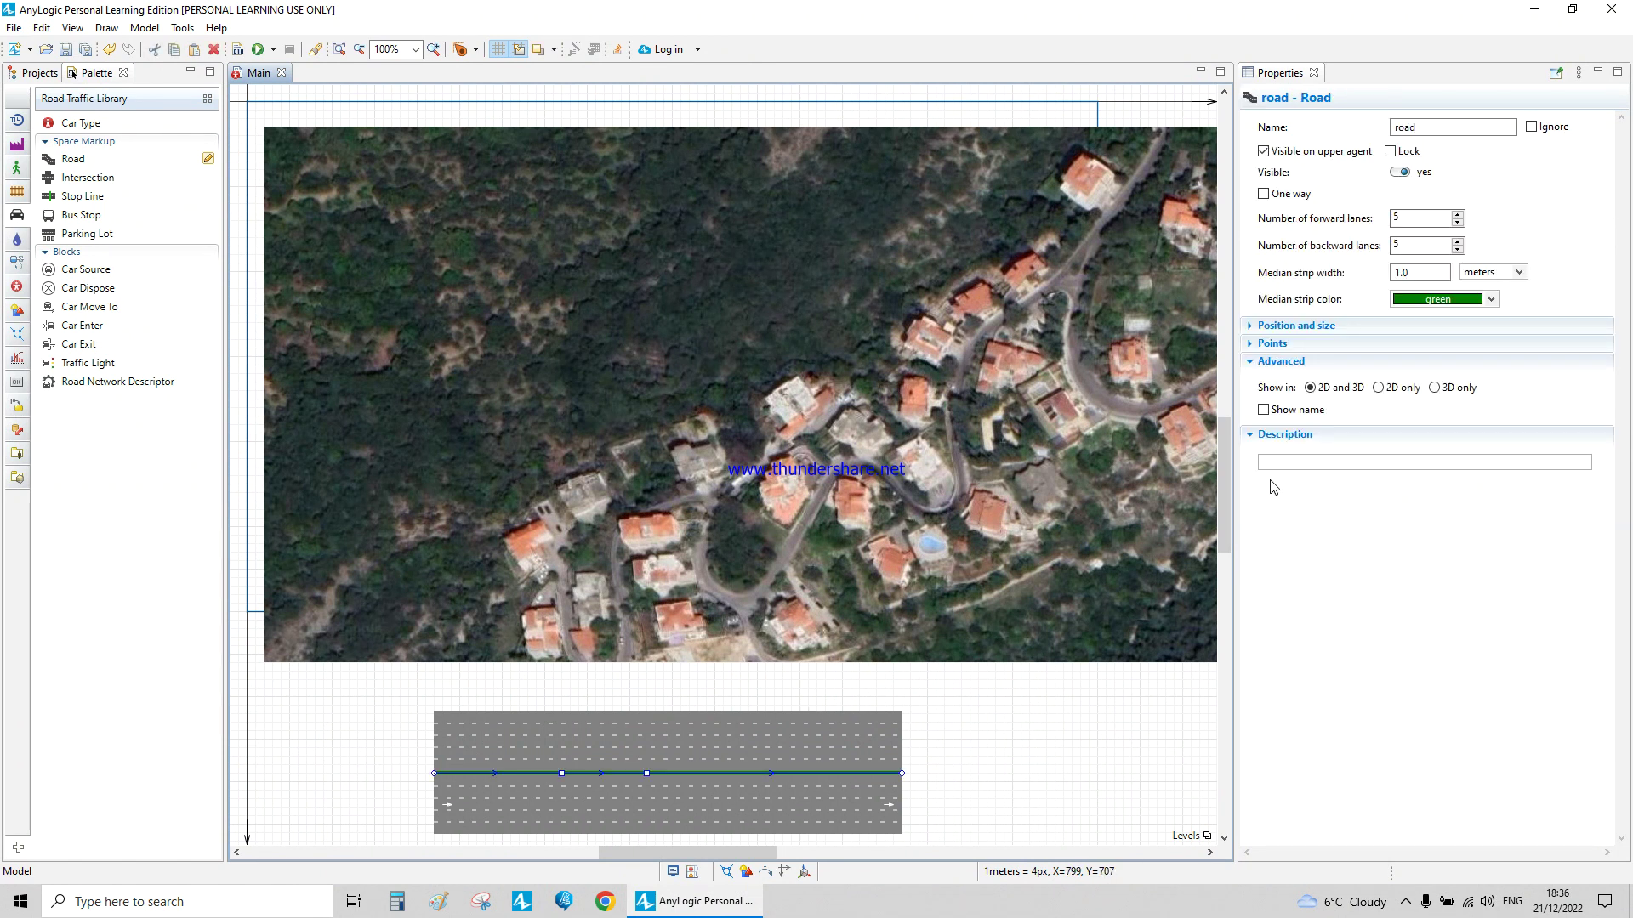
{"action": "left_click", "coordinate": [1457, 222]}
{"action": "left_click", "coordinate": [1457, 222]}
{"action": "left_click", "coordinate": [1457, 222]}
{"action": "left_click", "coordinate": [1456, 222]}
{"action": "left_click", "coordinate": [1456, 249]}
{"action": "left_click", "coordinate": [1456, 249]}
{"action": "left_click", "coordinate": [1456, 249]}
{"action": "left_click", "coordinate": [1457, 250]}
{"action": "key", "text": "Tab"}
{"action": "type", "text": "0"}
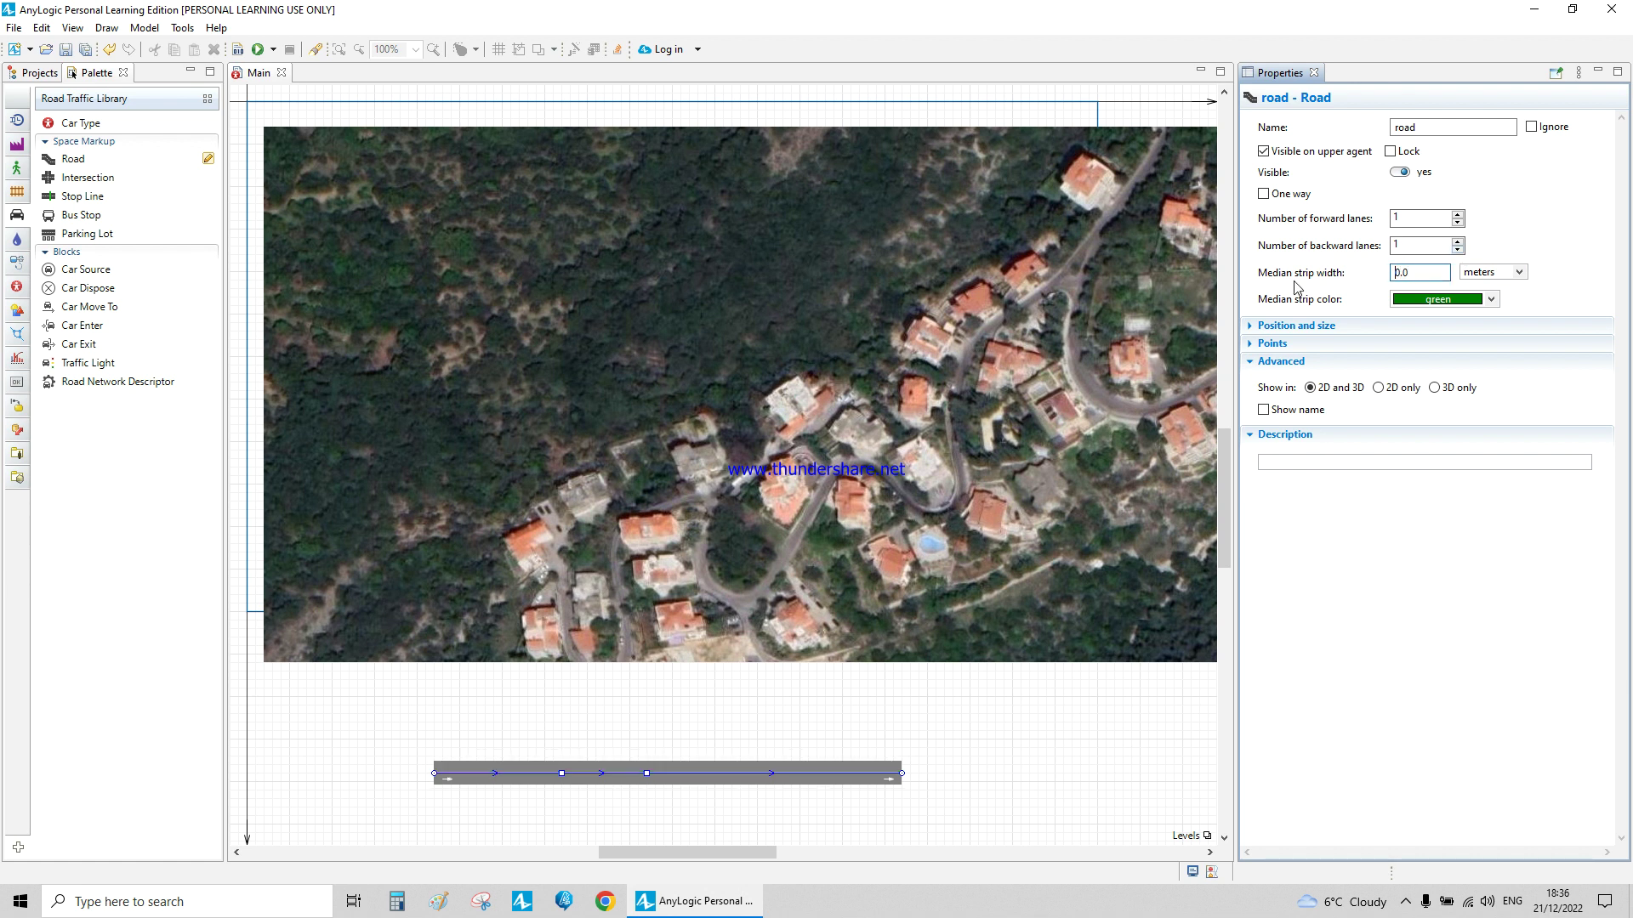
{"action": "left_click", "coordinate": [777, 757]}
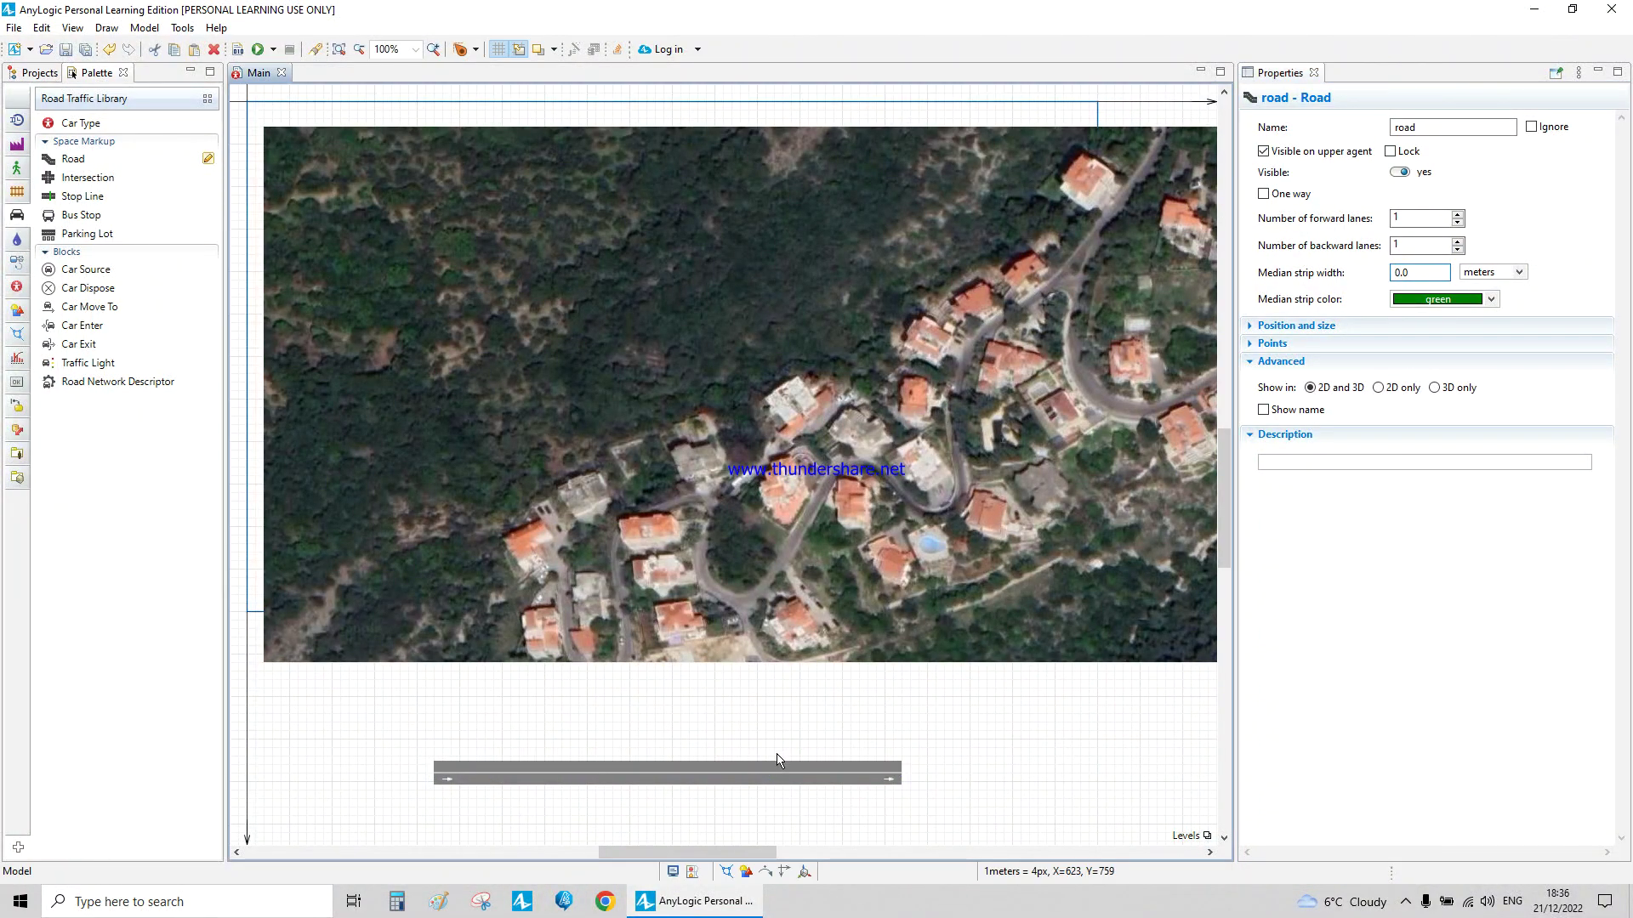
Select the whole road network and set its traffic to left-hand
{"action": "left_click", "coordinate": [782, 770]}
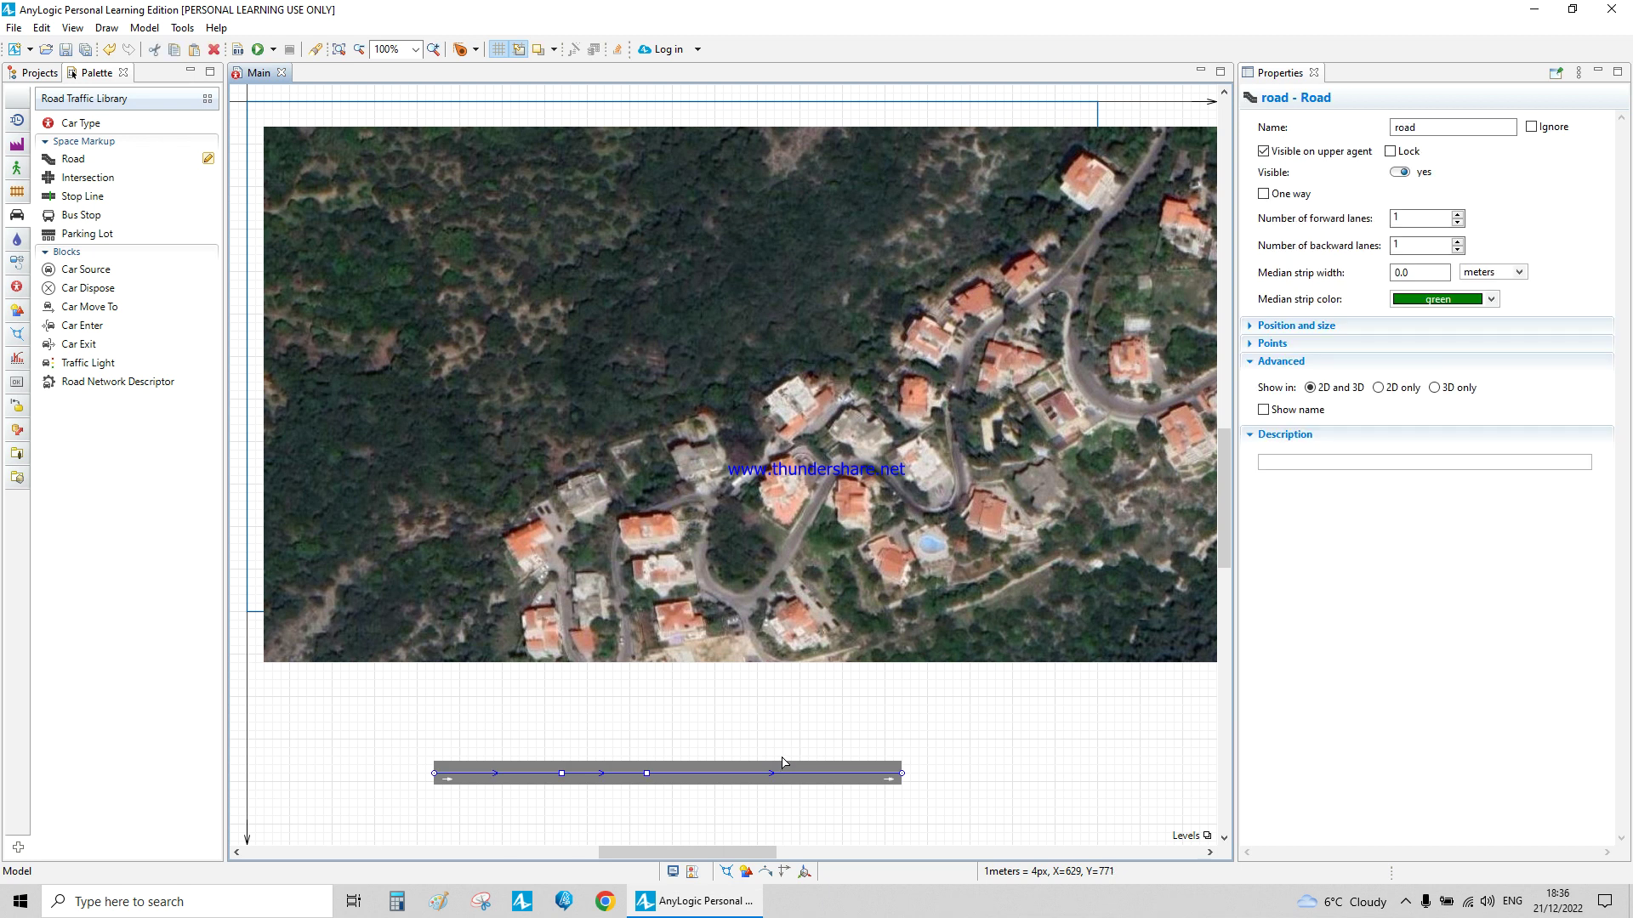
{"action": "left_click", "coordinate": [783, 763]}
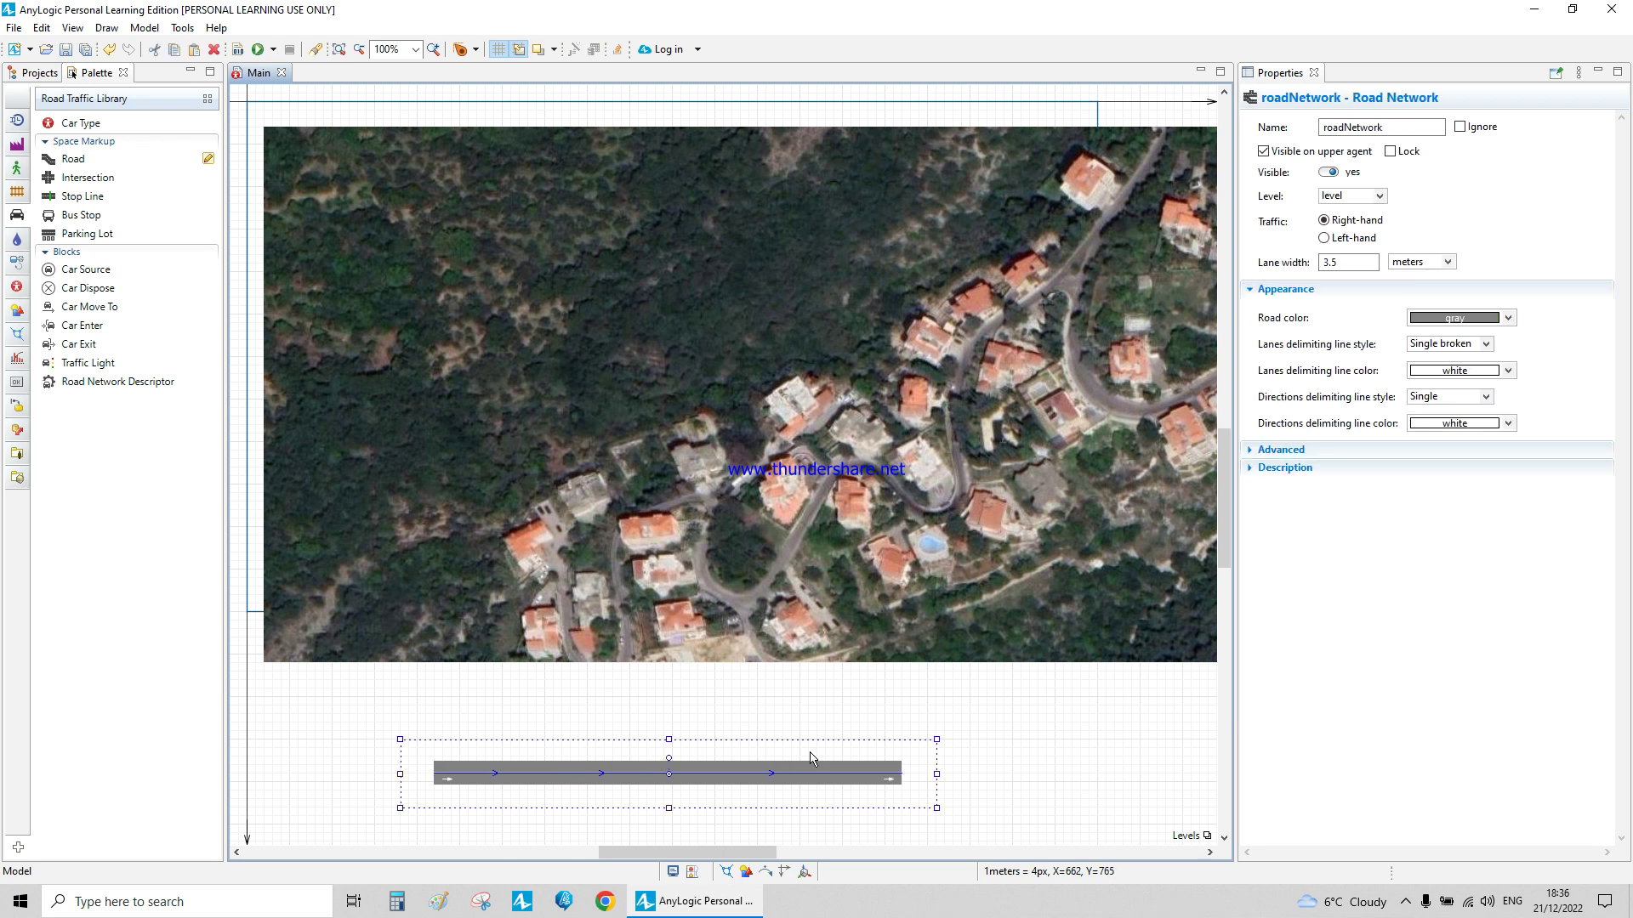
{"action": "left_click", "coordinate": [1361, 239]}
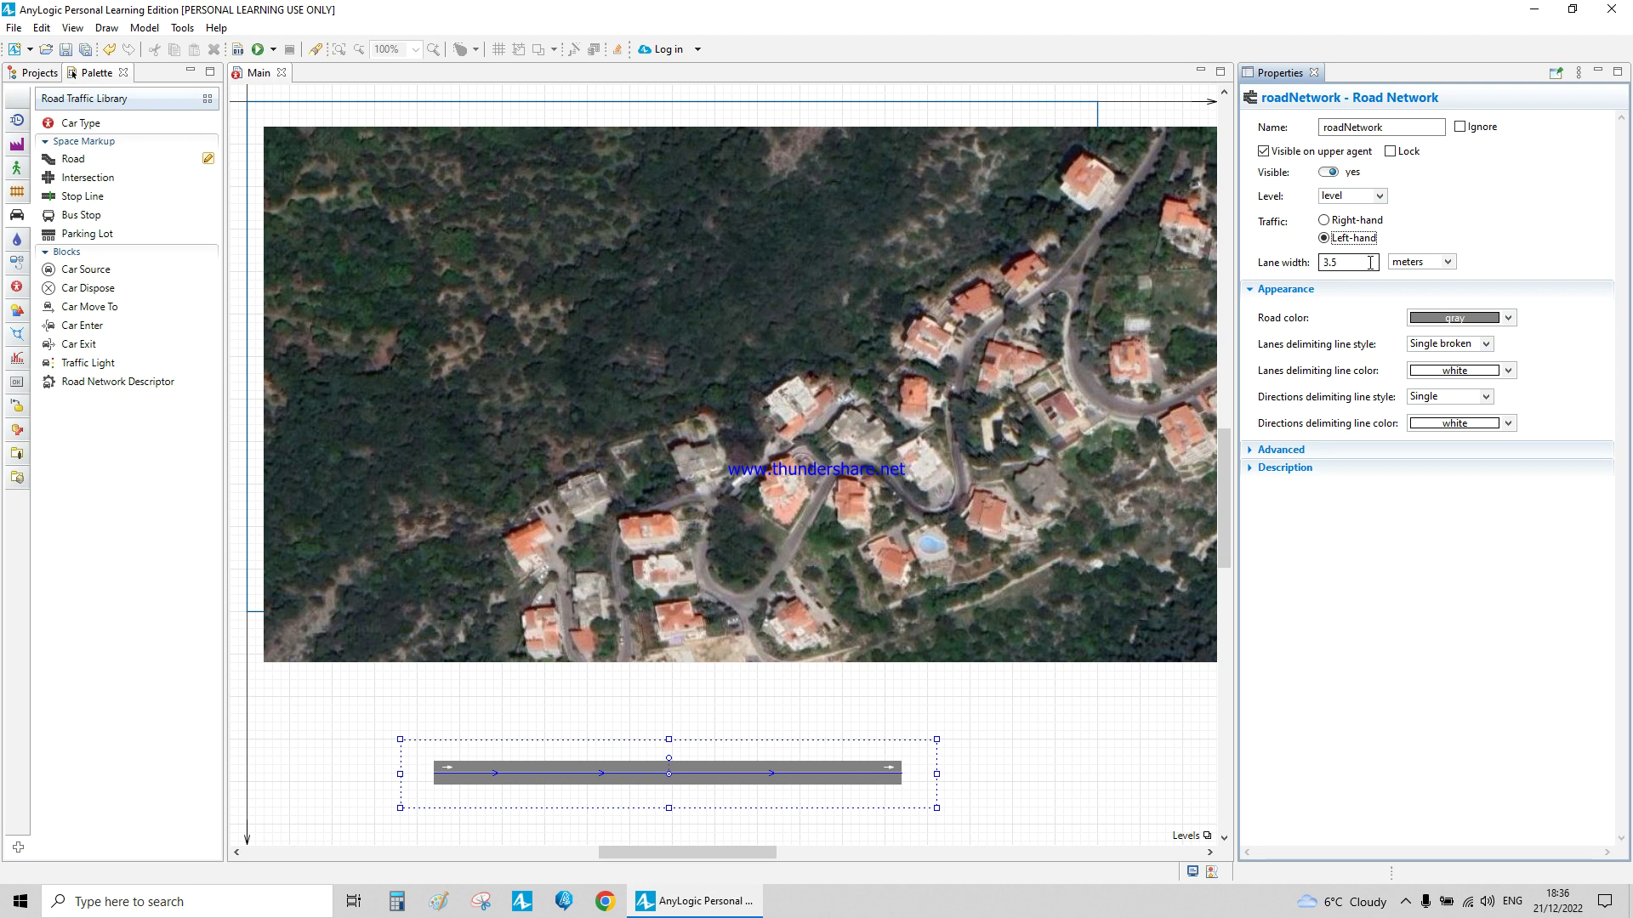
Try yellow as the road network's road color, and set it to No fill instead
{"action": "left_click", "coordinate": [1509, 318]}
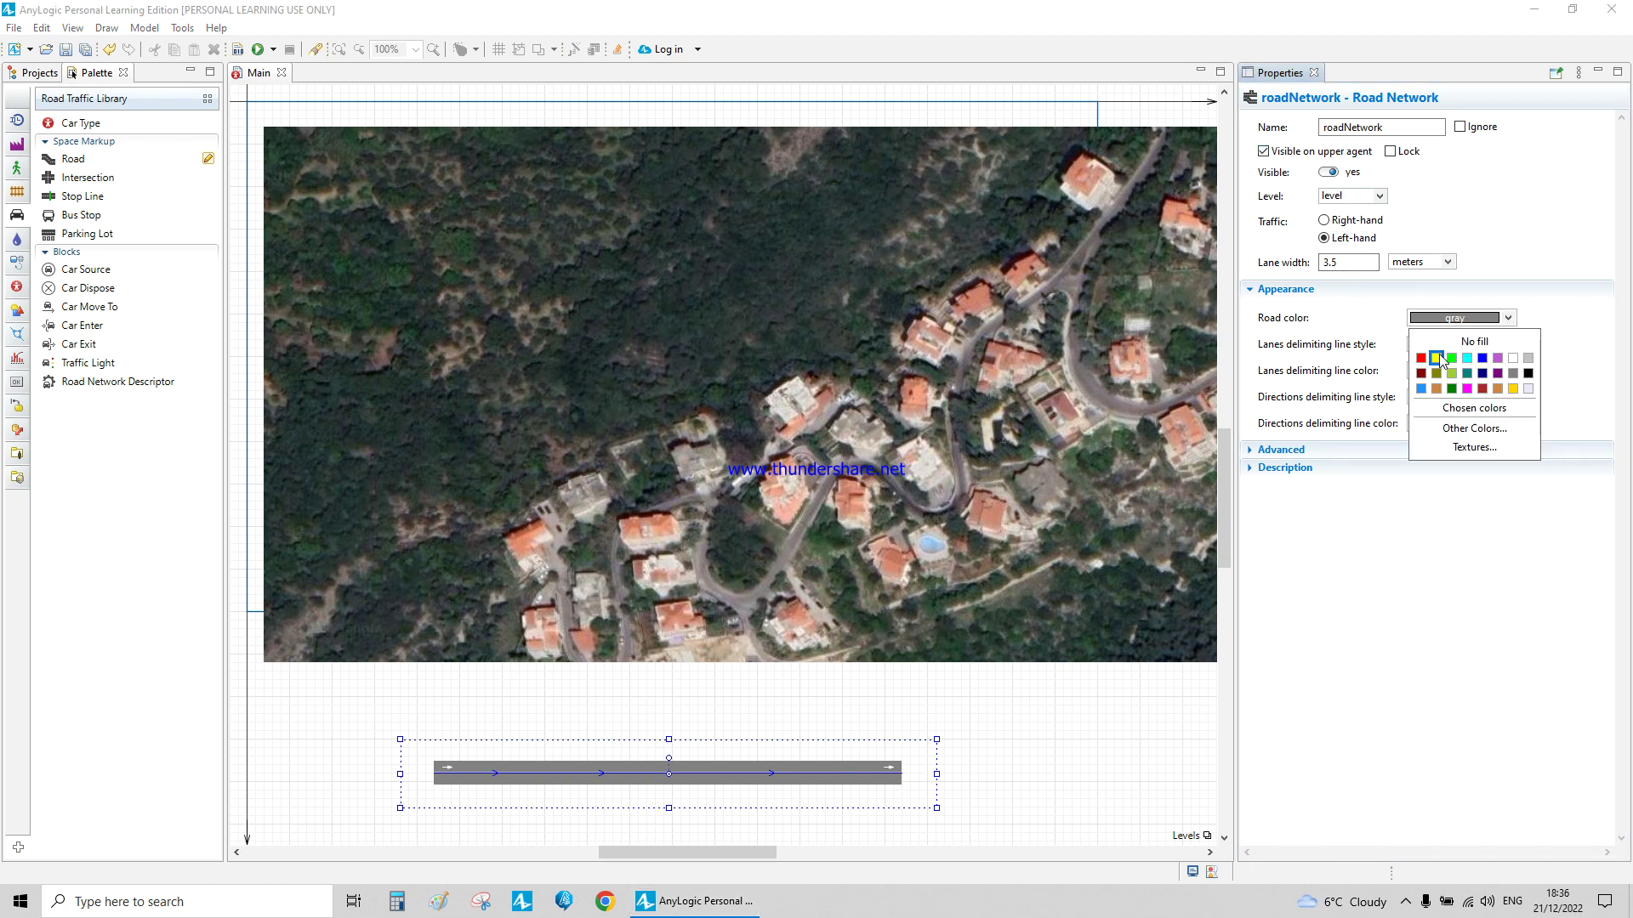
{"action": "left_click", "coordinate": [1443, 357]}
{"action": "left_click", "coordinate": [1508, 318]}
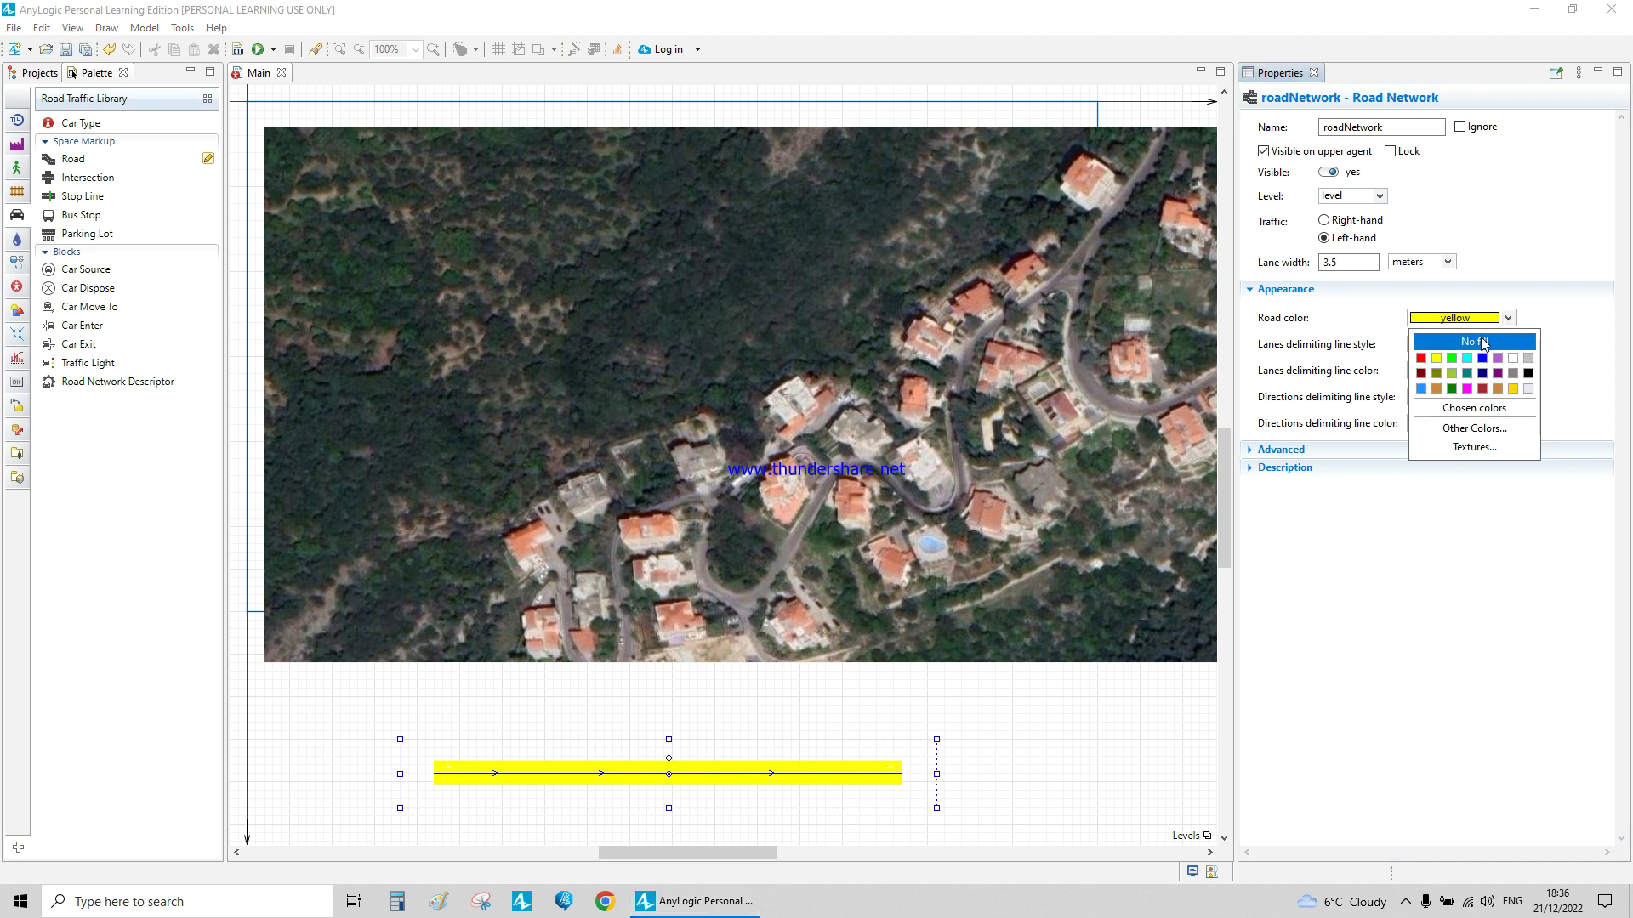
{"action": "left_click", "coordinate": [1484, 341]}
{"action": "left_click", "coordinate": [1080, 749]}
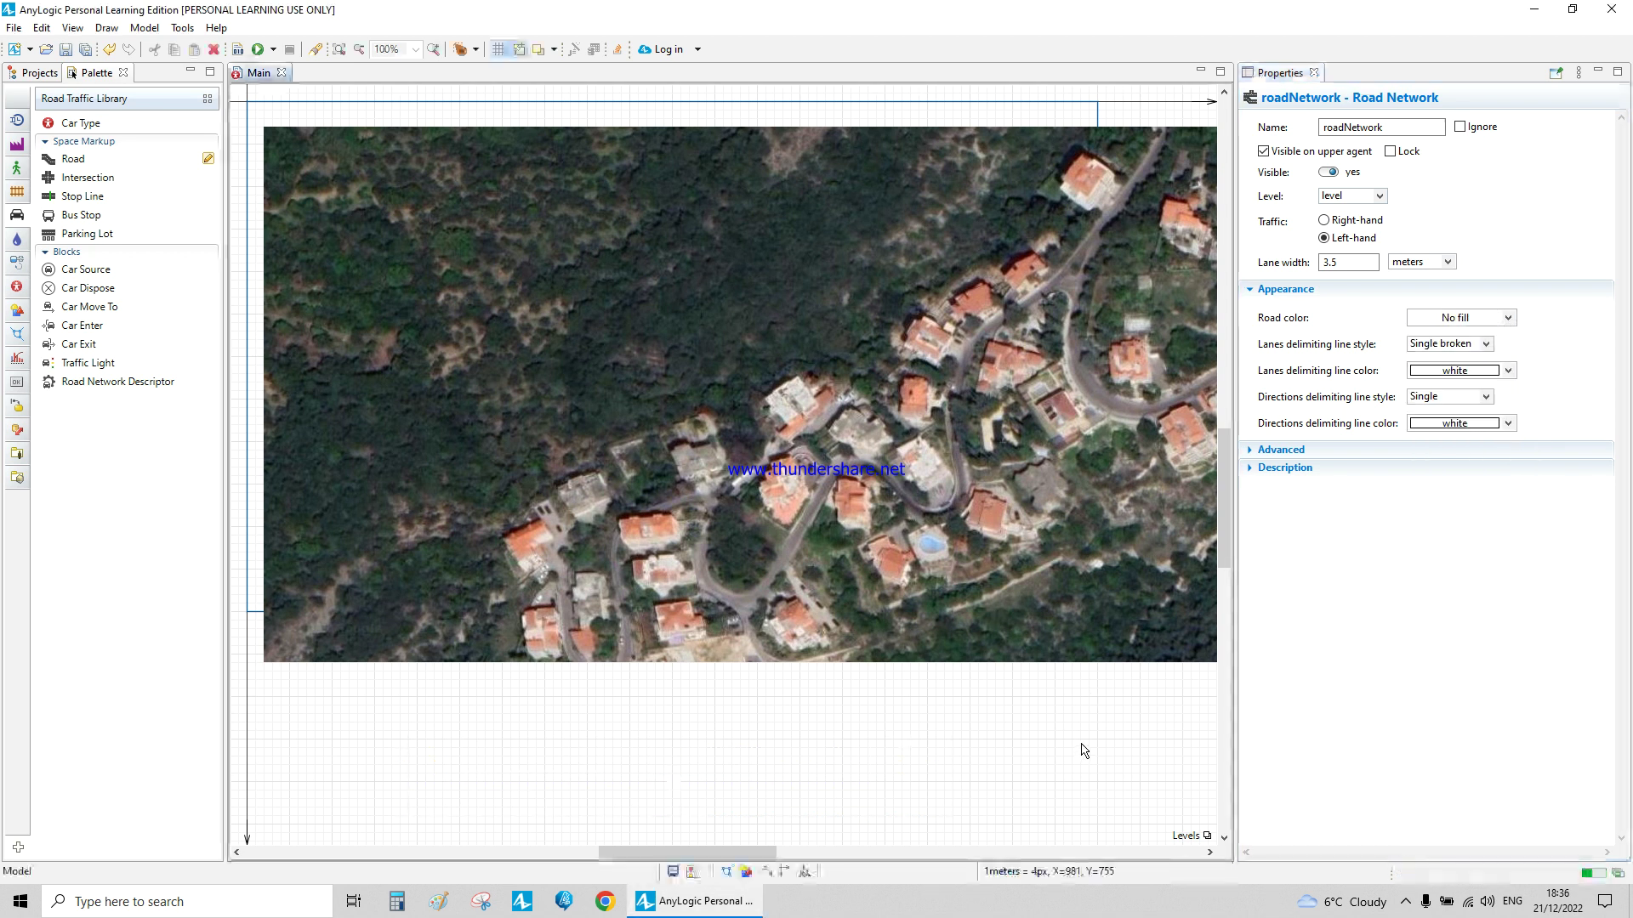
Reposition the road's points onto the aerial image, from the street's upper end through the junction to the lower-left houses
{"action": "left_click", "coordinate": [687, 785]}
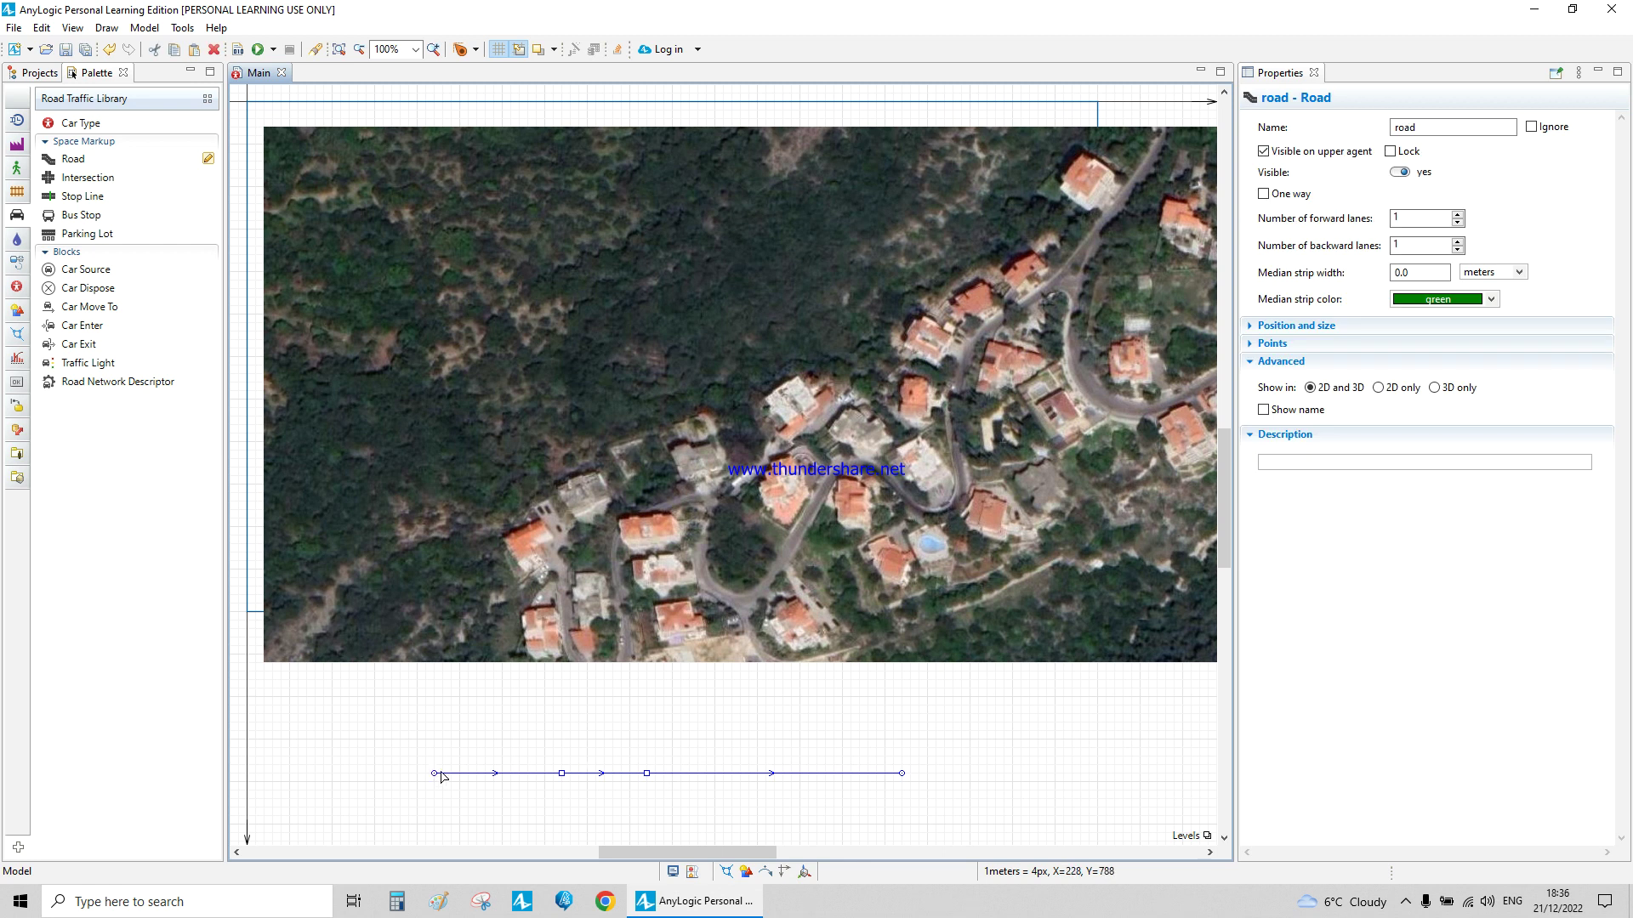
{"action": "left_click_drag", "start_coordinate": [436, 776], "coordinate": [1157, 143]}
{"action": "left_click_drag", "start_coordinate": [564, 775], "coordinate": [646, 773]}
{"action": "double_click", "coordinate": [1095, 223]}
{"action": "left_click_drag", "start_coordinate": [1091, 236], "coordinate": [1062, 275]}
{"action": "left_click_drag", "start_coordinate": [646, 776], "coordinate": [1045, 289]}
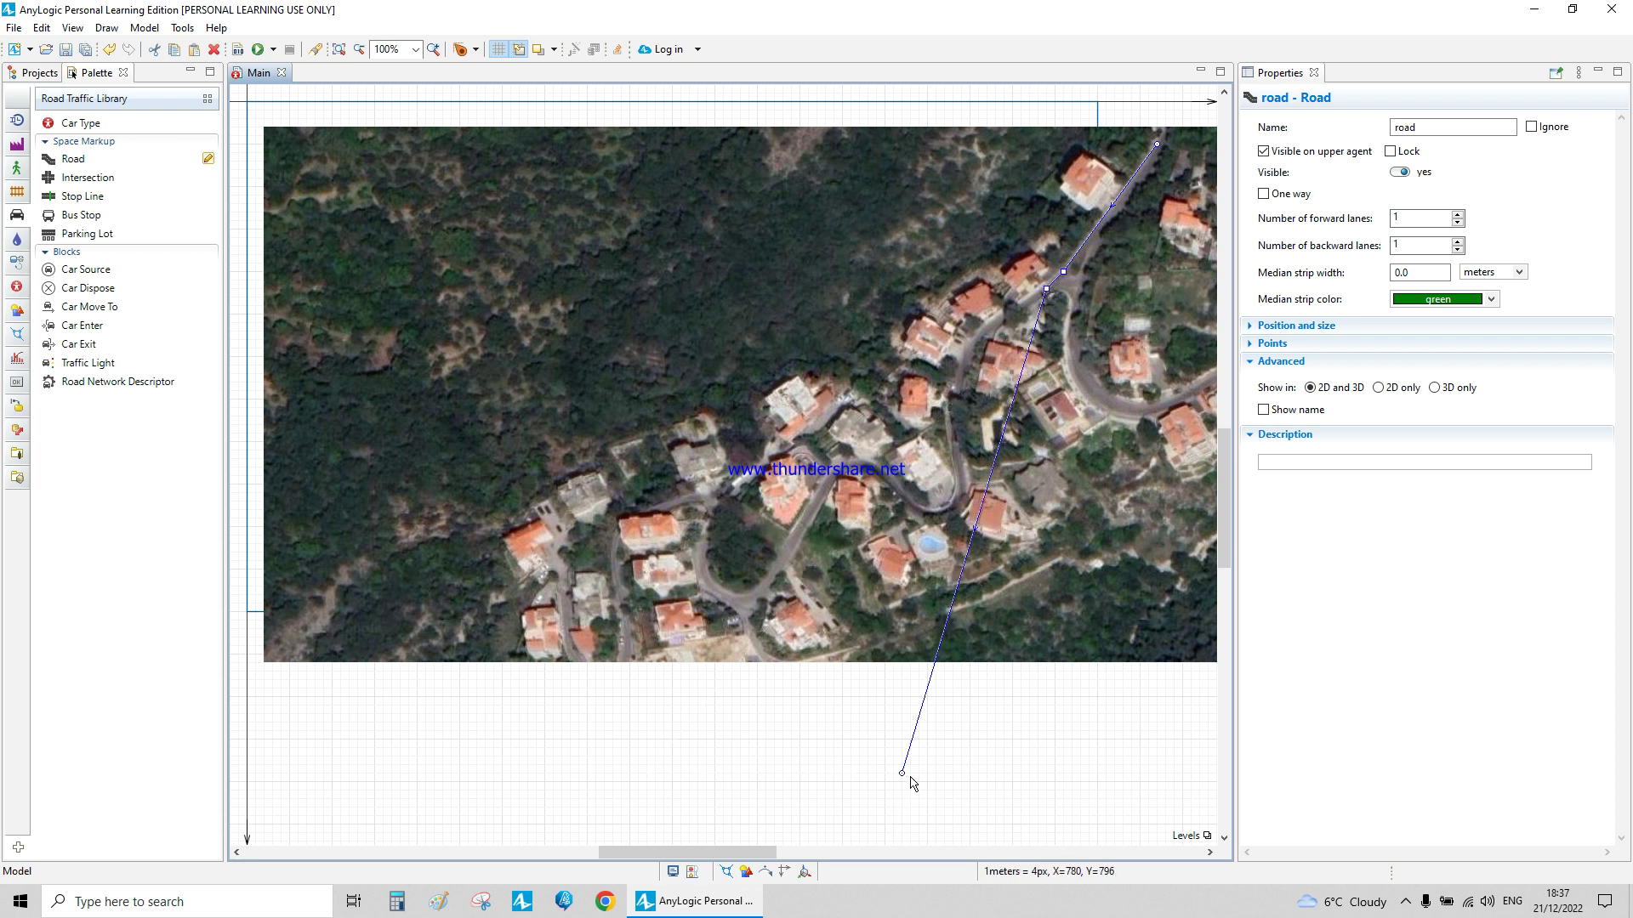
{"action": "left_click_drag", "start_coordinate": [901, 776], "coordinate": [557, 572]}
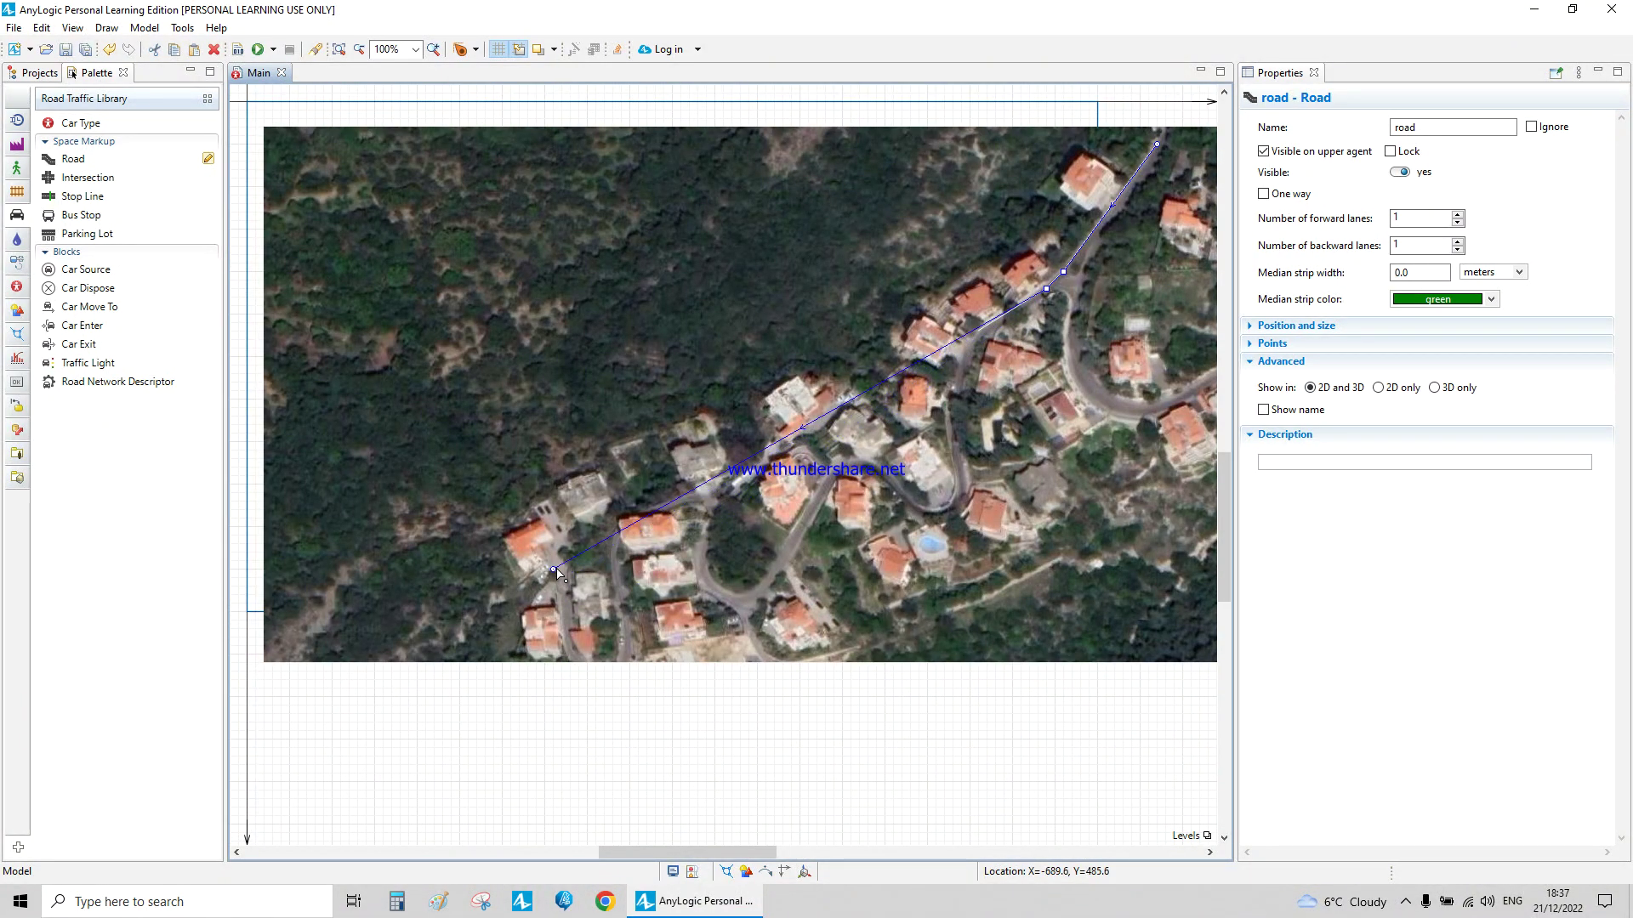
Add points to the road just below the junction and shift them onto the street bending down between the houses
{"action": "double_click", "coordinate": [996, 317]}
{"action": "left_click_drag", "start_coordinate": [996, 321], "coordinate": [998, 326]}
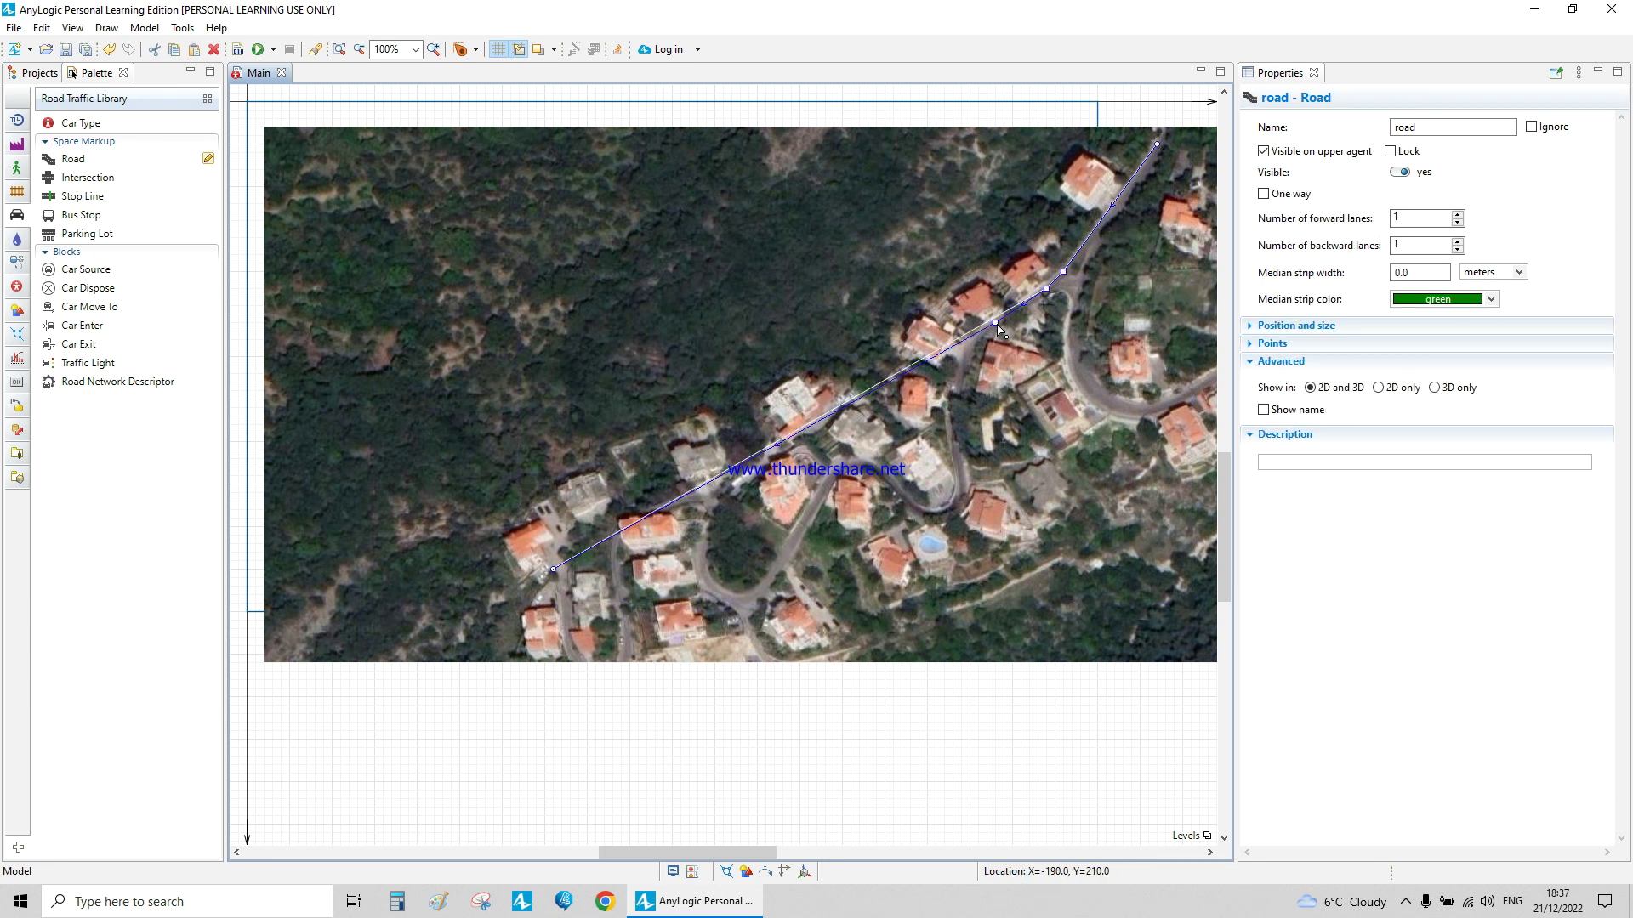
{"action": "left_click_drag", "start_coordinate": [958, 344], "coordinate": [969, 340]}
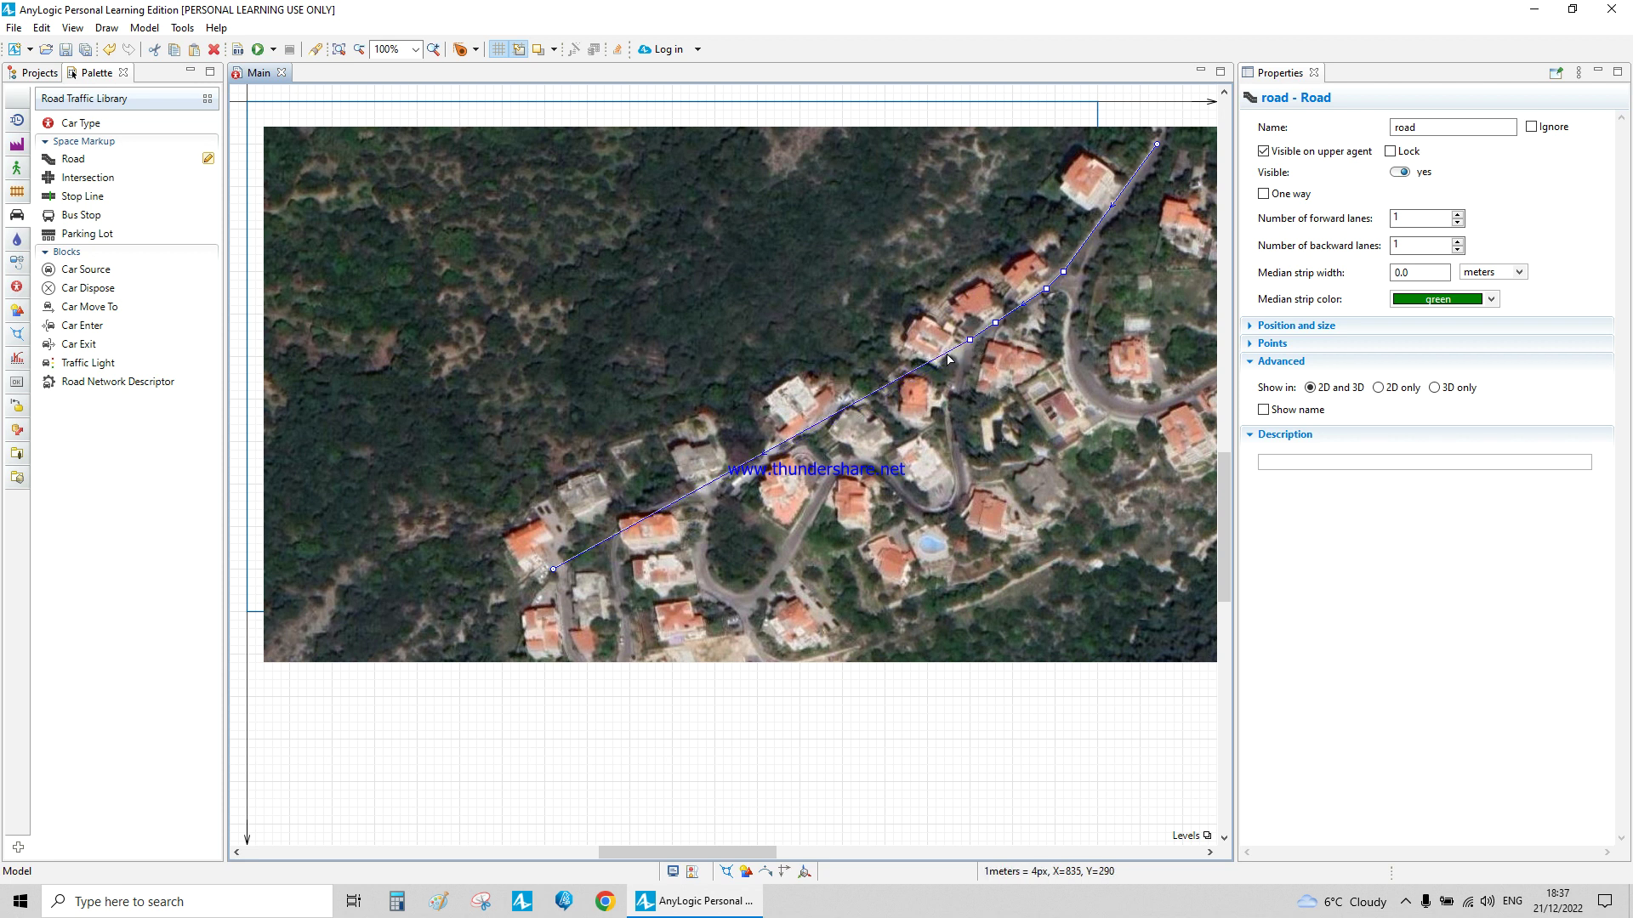
{"action": "double_click", "coordinate": [923, 369]}
{"action": "left_click_drag", "start_coordinate": [923, 368], "coordinate": [961, 385]}
{"action": "left_click_drag", "start_coordinate": [885, 420], "coordinate": [895, 430]}
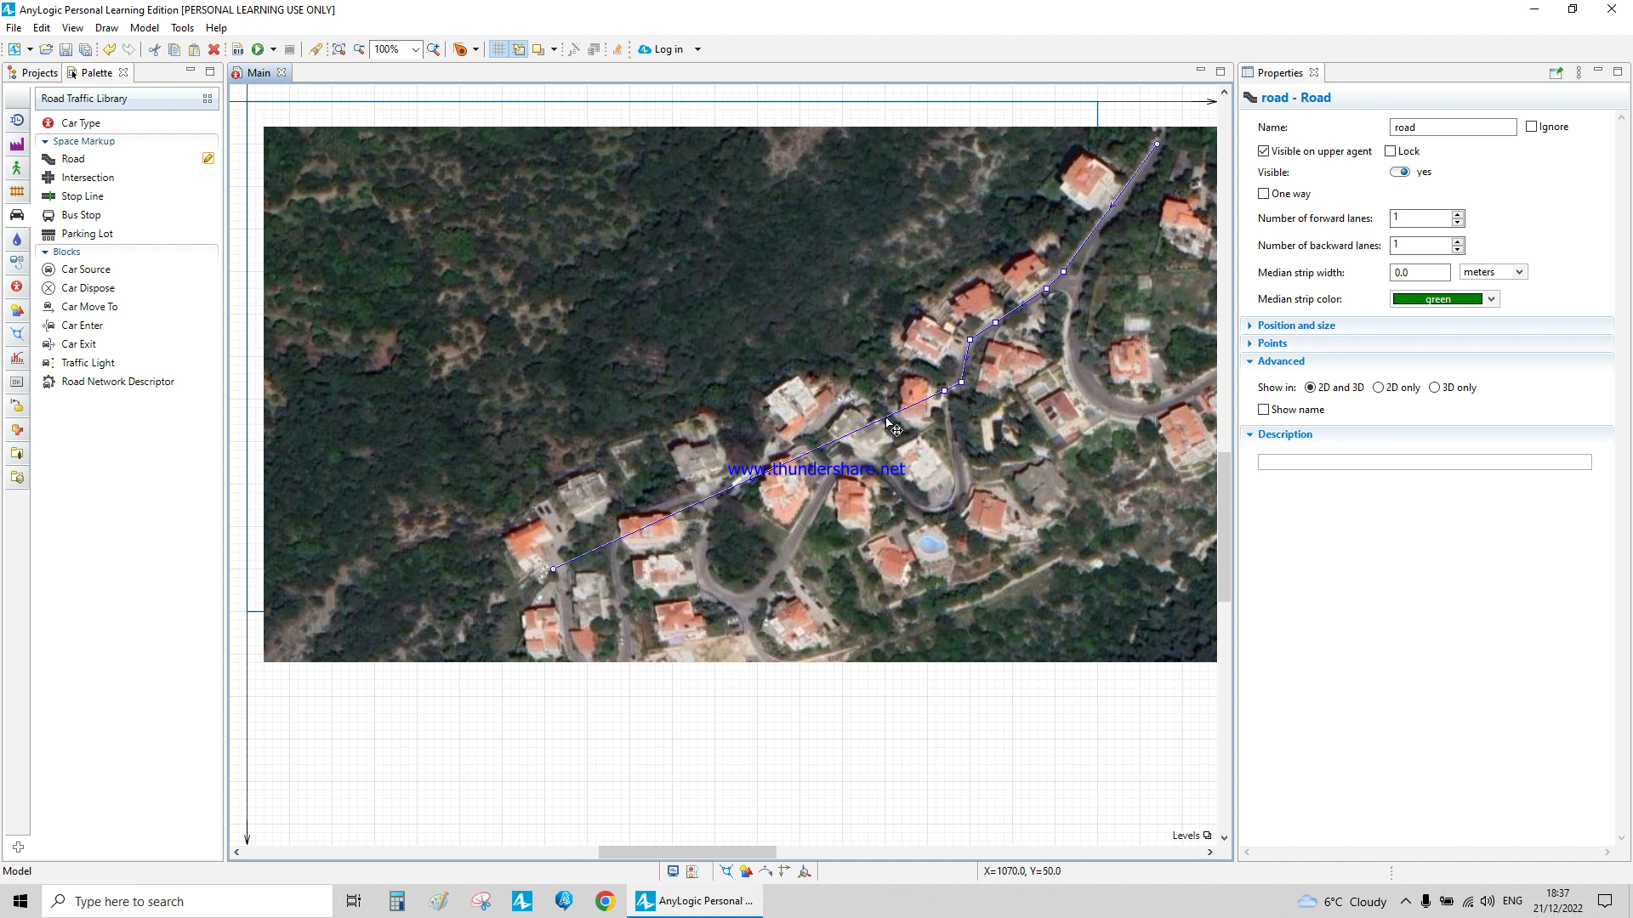
Trace the road around the hairpin bend above the swimming pool by adding and repositioning points
{"action": "double_click", "coordinate": [869, 425]}
{"action": "left_click_drag", "start_coordinate": [869, 425], "coordinate": [952, 510]}
{"action": "double_click", "coordinate": [933, 492]}
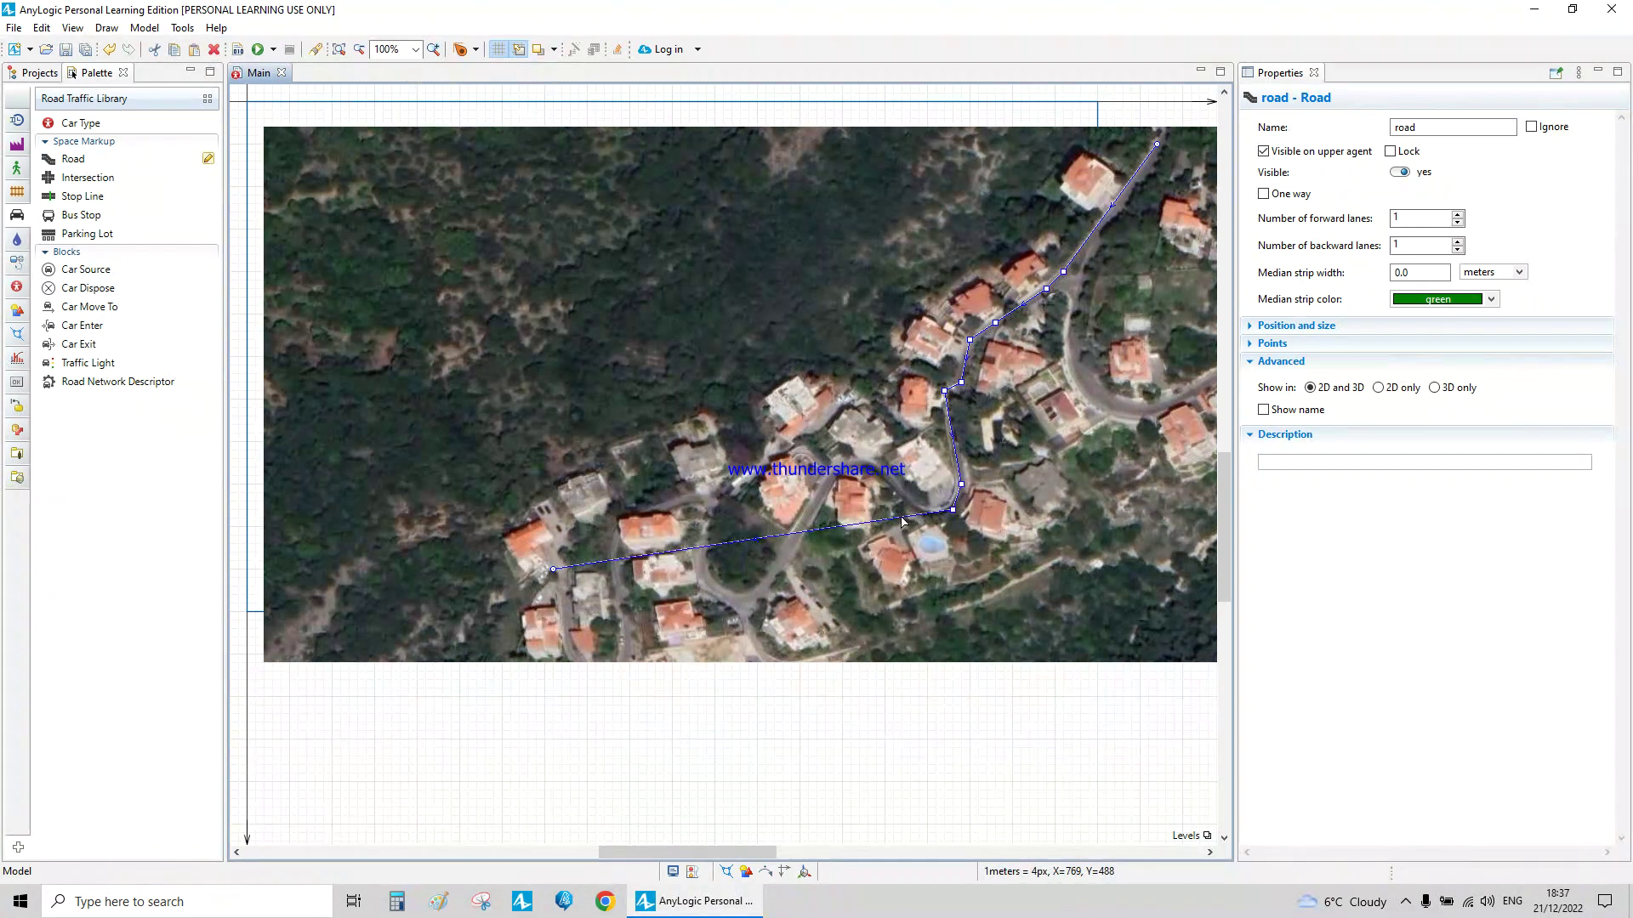
{"action": "left_click_drag", "start_coordinate": [902, 518], "coordinate": [927, 518]}
Bend the road up from the hairpin to the street corner between the two orange-roofed houses
{"action": "left_click", "coordinate": [818, 526]}
{"action": "left_click", "coordinate": [818, 526]}
{"action": "double_click", "coordinate": [816, 527]}
{"action": "left_click_drag", "start_coordinate": [816, 526], "coordinate": [853, 473]}
{"action": "left_click", "coordinate": [841, 487]}
{"action": "left_click", "coordinate": [840, 486]}
Run the road down from that corner to the street's lower bend beside the round green area
{"action": "double_click", "coordinate": [789, 492]}
{"action": "left_click", "coordinate": [787, 490]}
{"action": "left_click", "coordinate": [786, 491]}
{"action": "left_click_drag", "start_coordinate": [786, 491], "coordinate": [750, 605]}
{"action": "double_click", "coordinate": [723, 539]}
{"action": "left_click_drag", "start_coordinate": [753, 605], "coordinate": [757, 594]}
Wrap the road around the round green area and end it near the orange-roofed house northwest of it
{"action": "left_click", "coordinate": [716, 595]}
{"action": "left_click", "coordinate": [716, 596]}
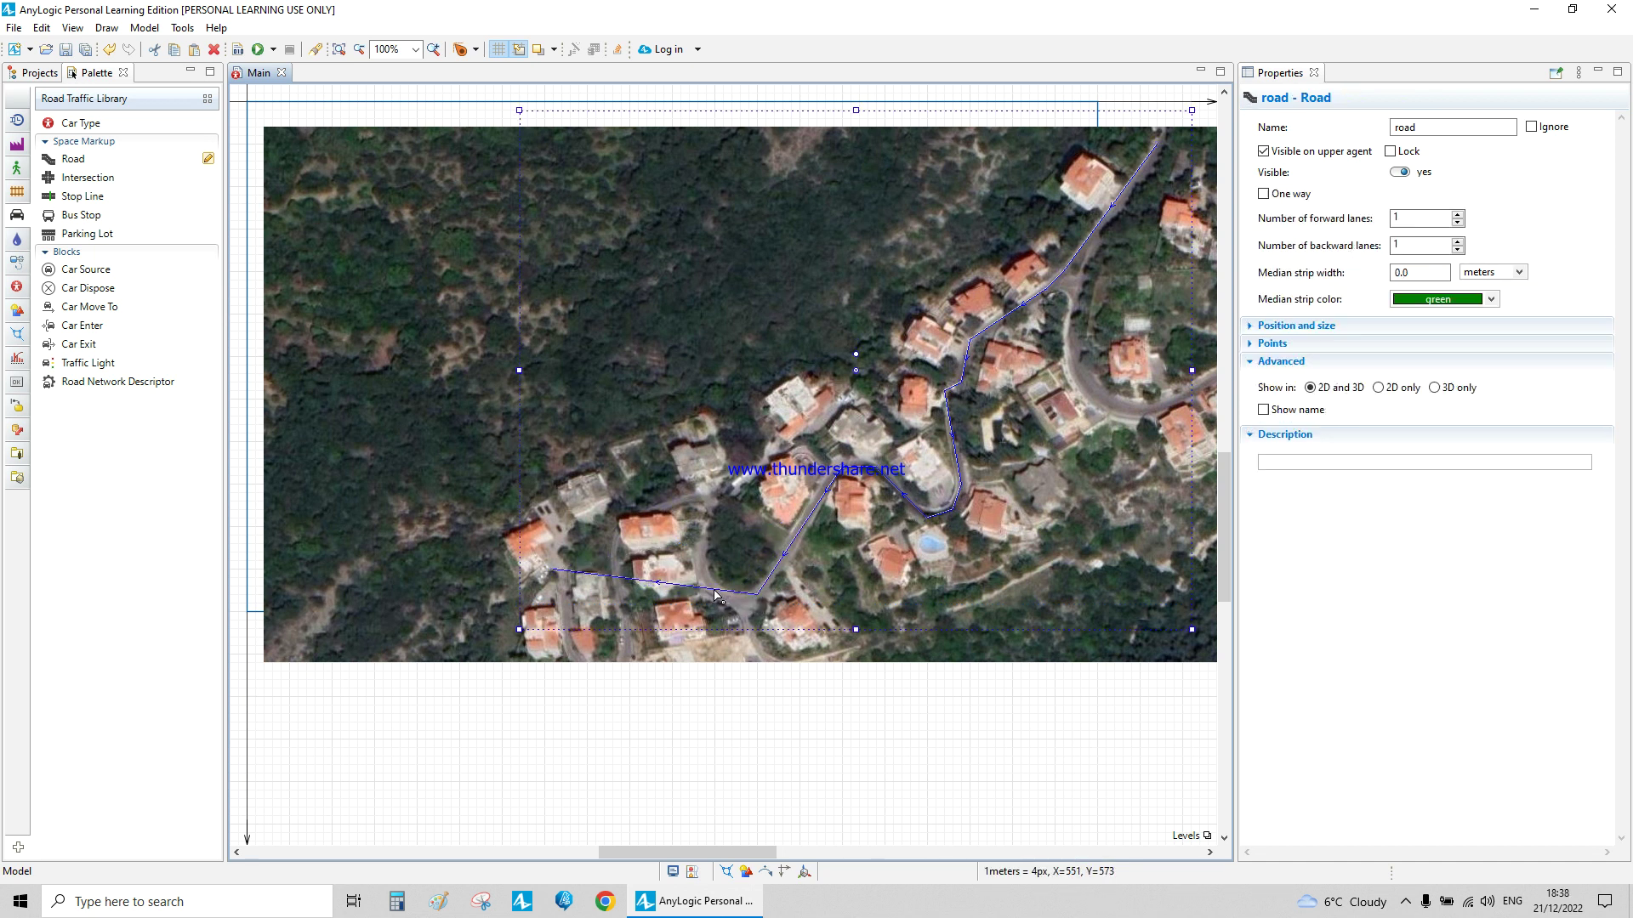
{"action": "left_click_drag", "start_coordinate": [716, 597], "coordinate": [722, 597]}
{"action": "left_click_drag", "start_coordinate": [711, 588], "coordinate": [651, 516]}
{"action": "left_click", "coordinate": [729, 333]}
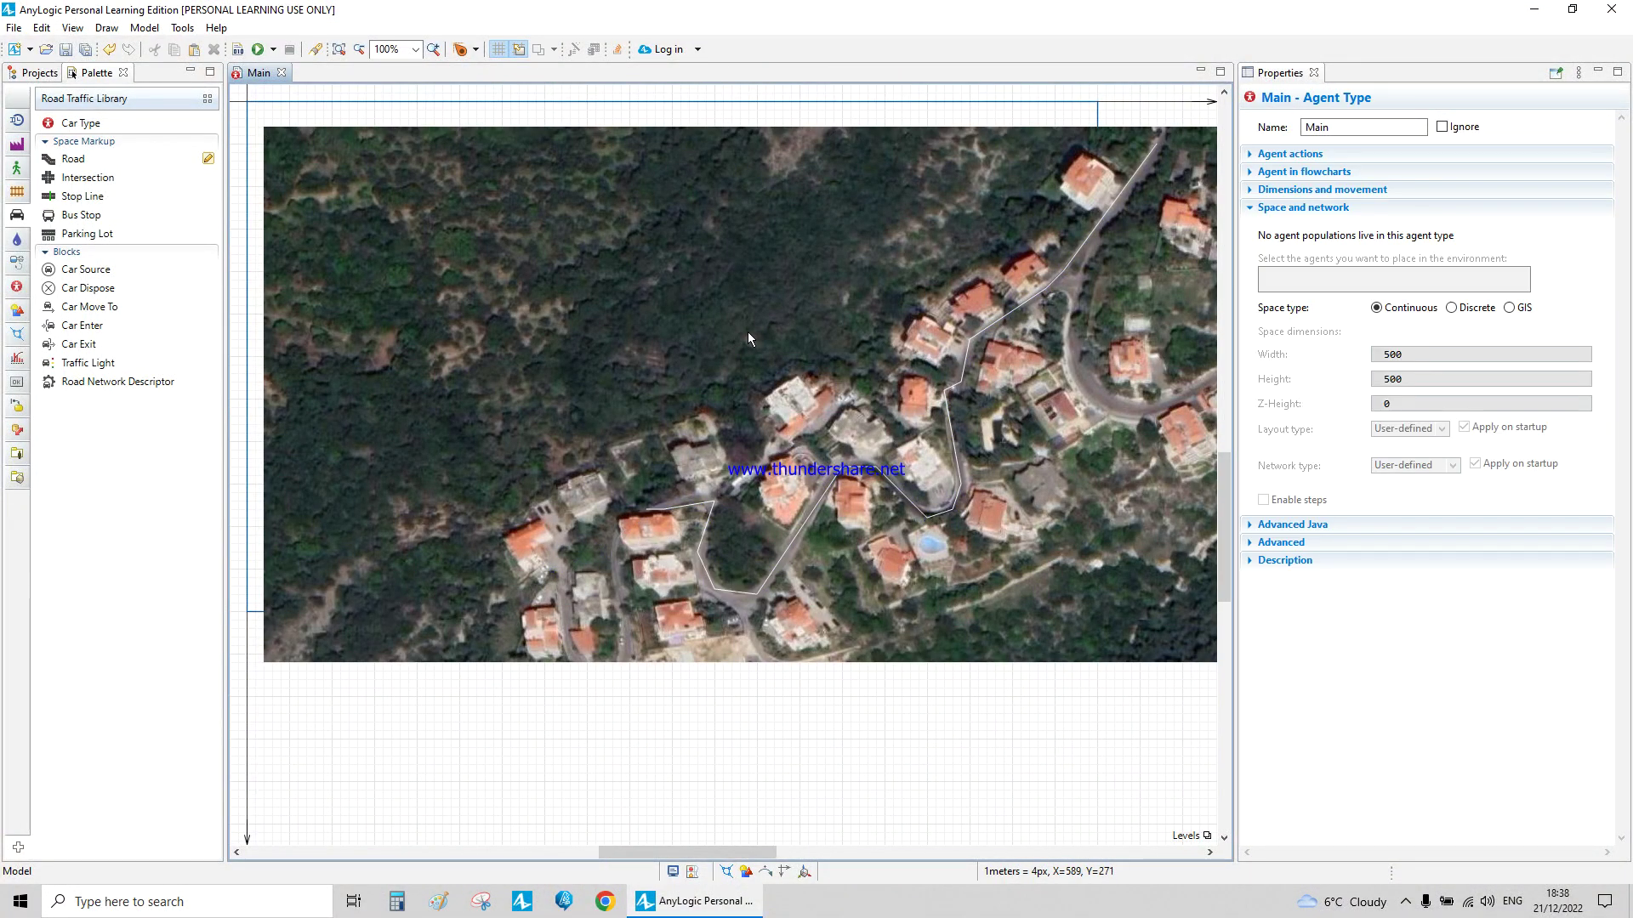
Rename the traced road as roadA
{"action": "left_click", "coordinate": [1057, 289]}
{"action": "left_click", "coordinate": [1416, 127]}
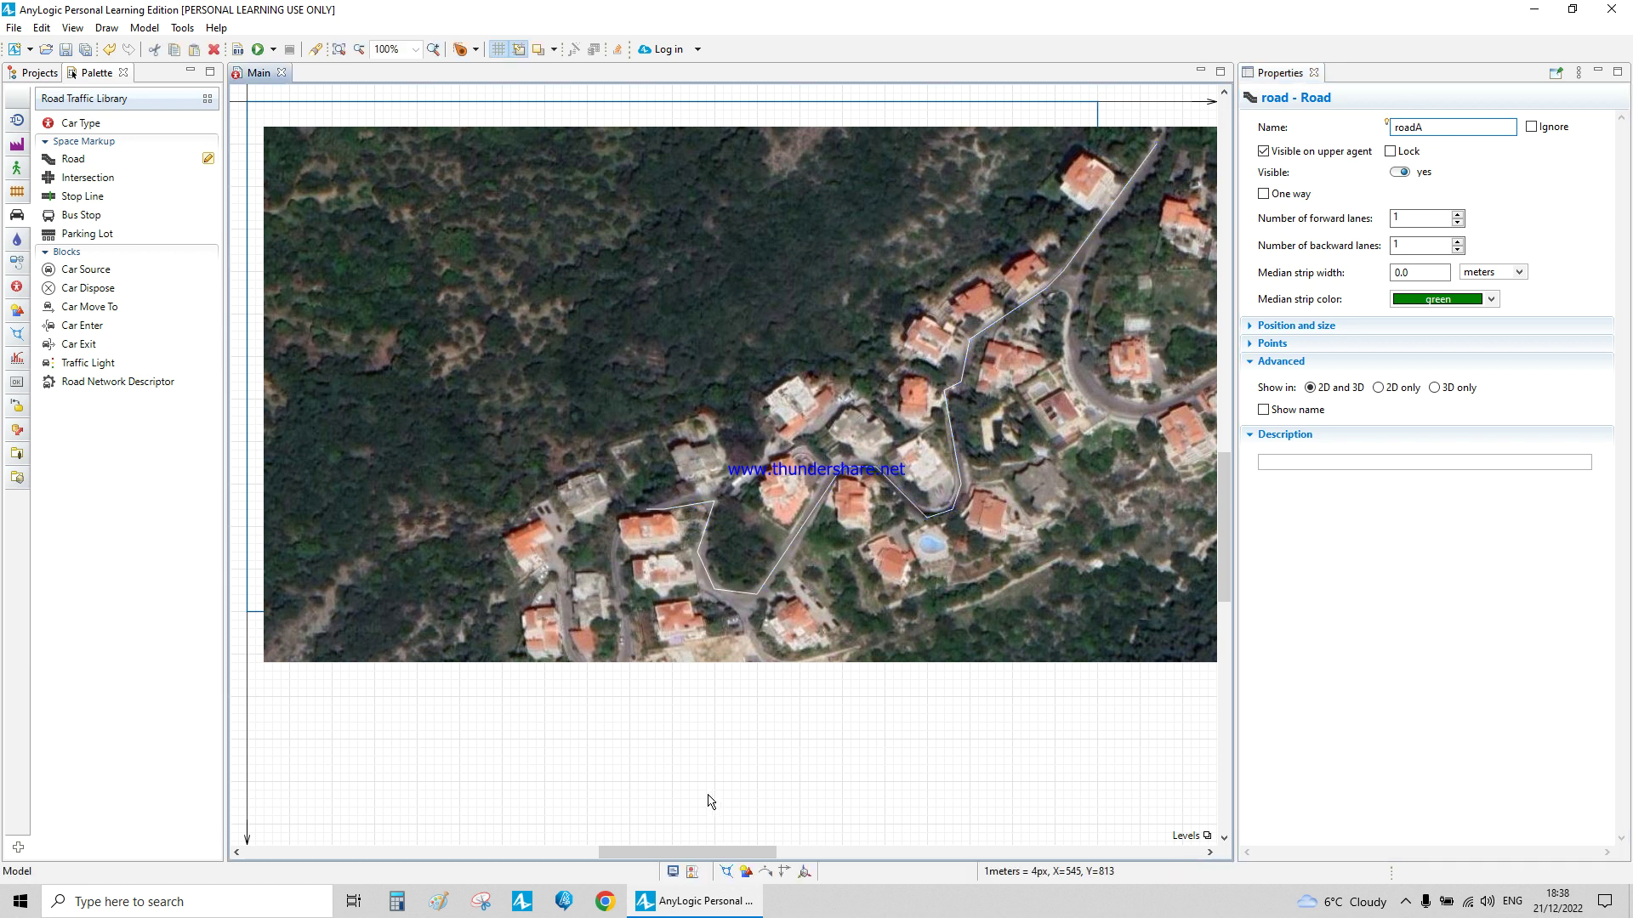
{"action": "left_click", "coordinate": [675, 734]}
Add a second road below the aerial image with 1 forward lane and 1 backward lane
{"action": "left_click_drag", "start_coordinate": [73, 159], "coordinate": [710, 731]}
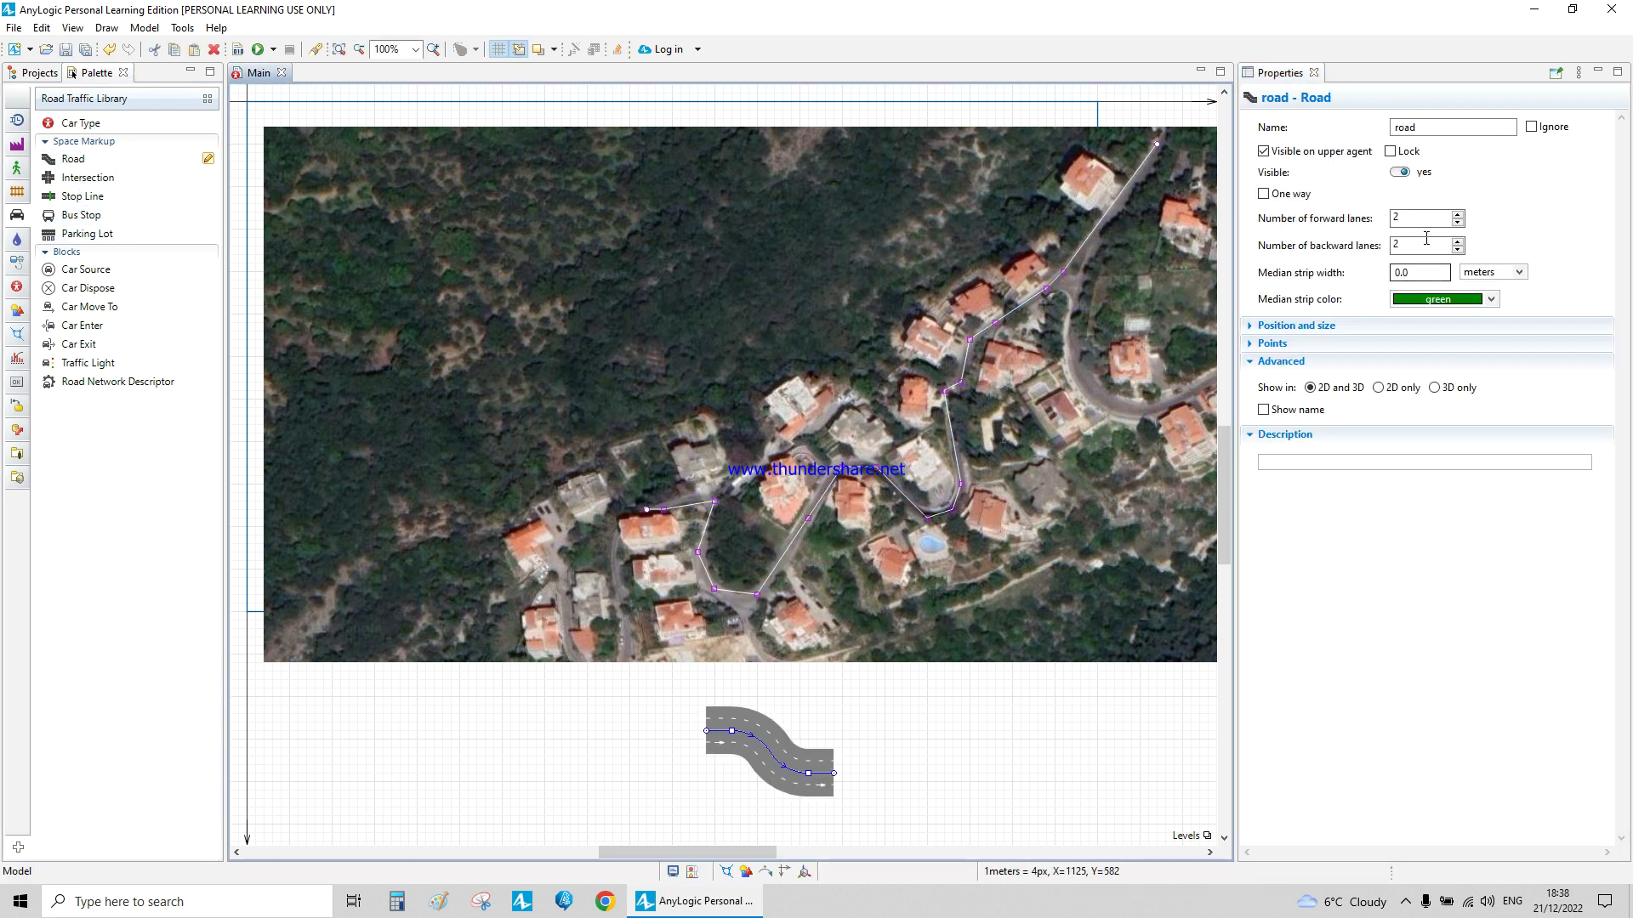
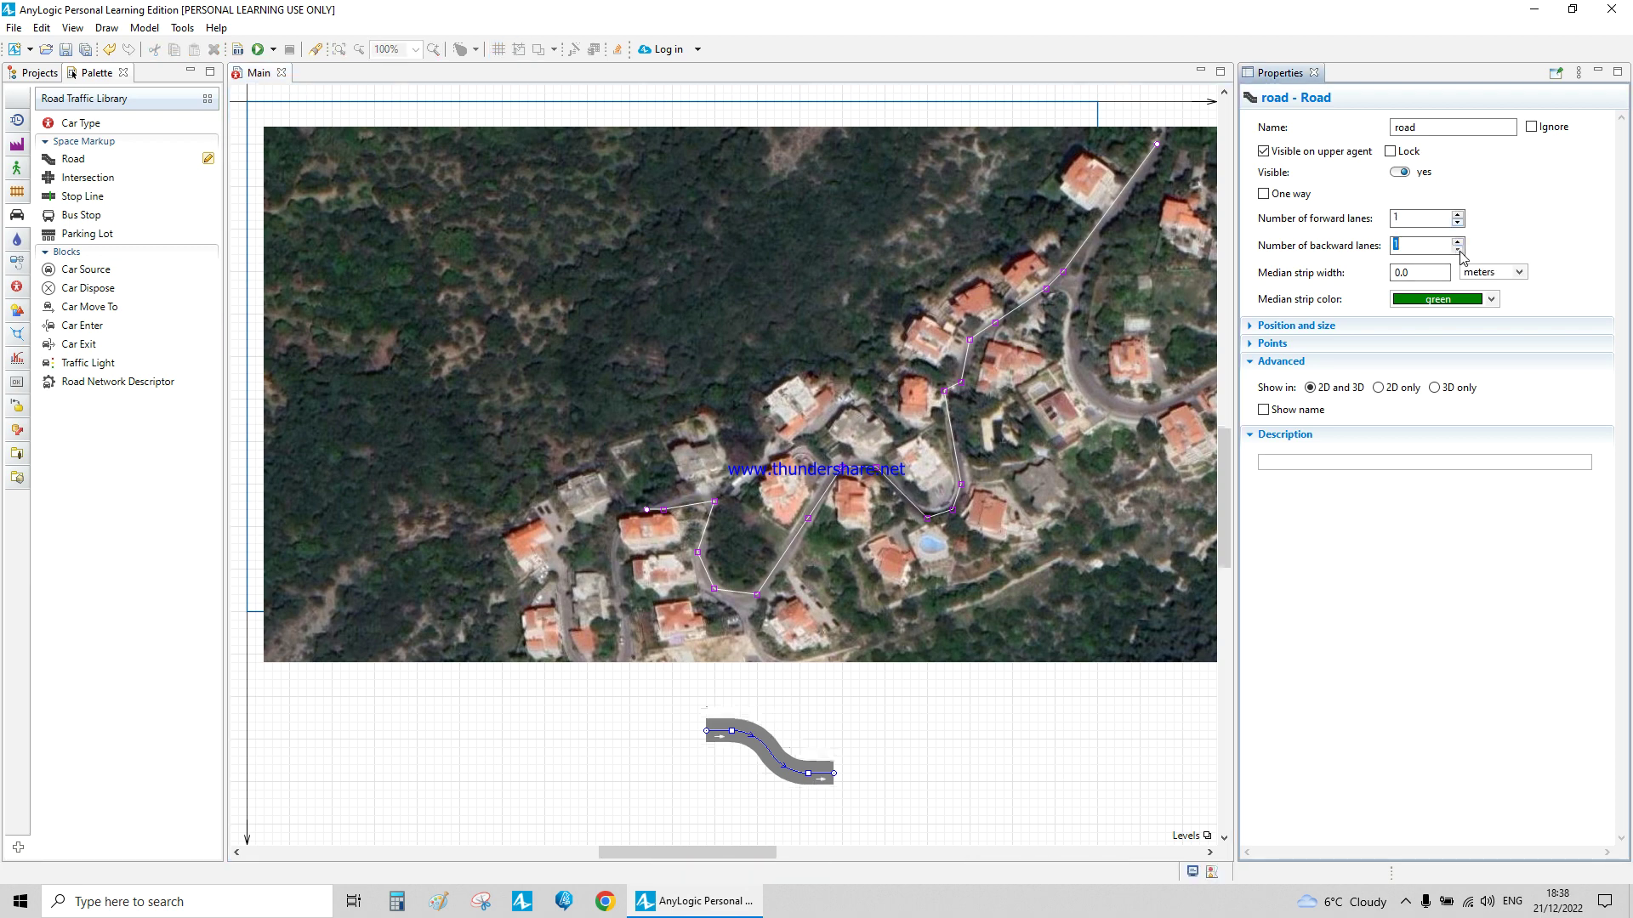
{"action": "left_click", "coordinate": [814, 757]}
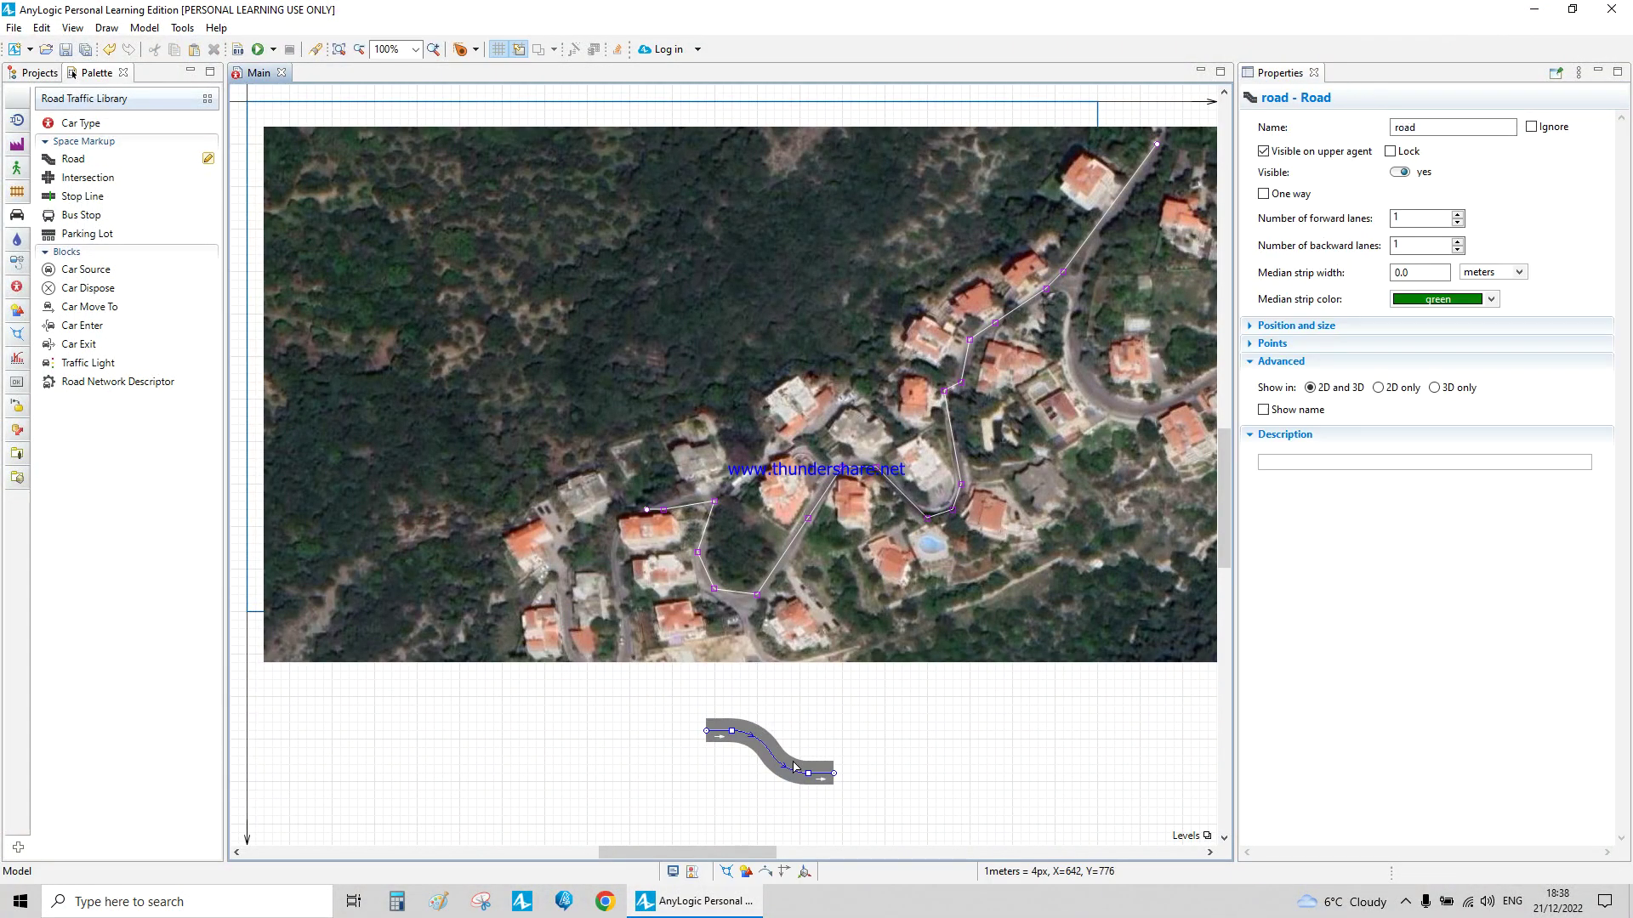
{"action": "left_click", "coordinate": [865, 733]}
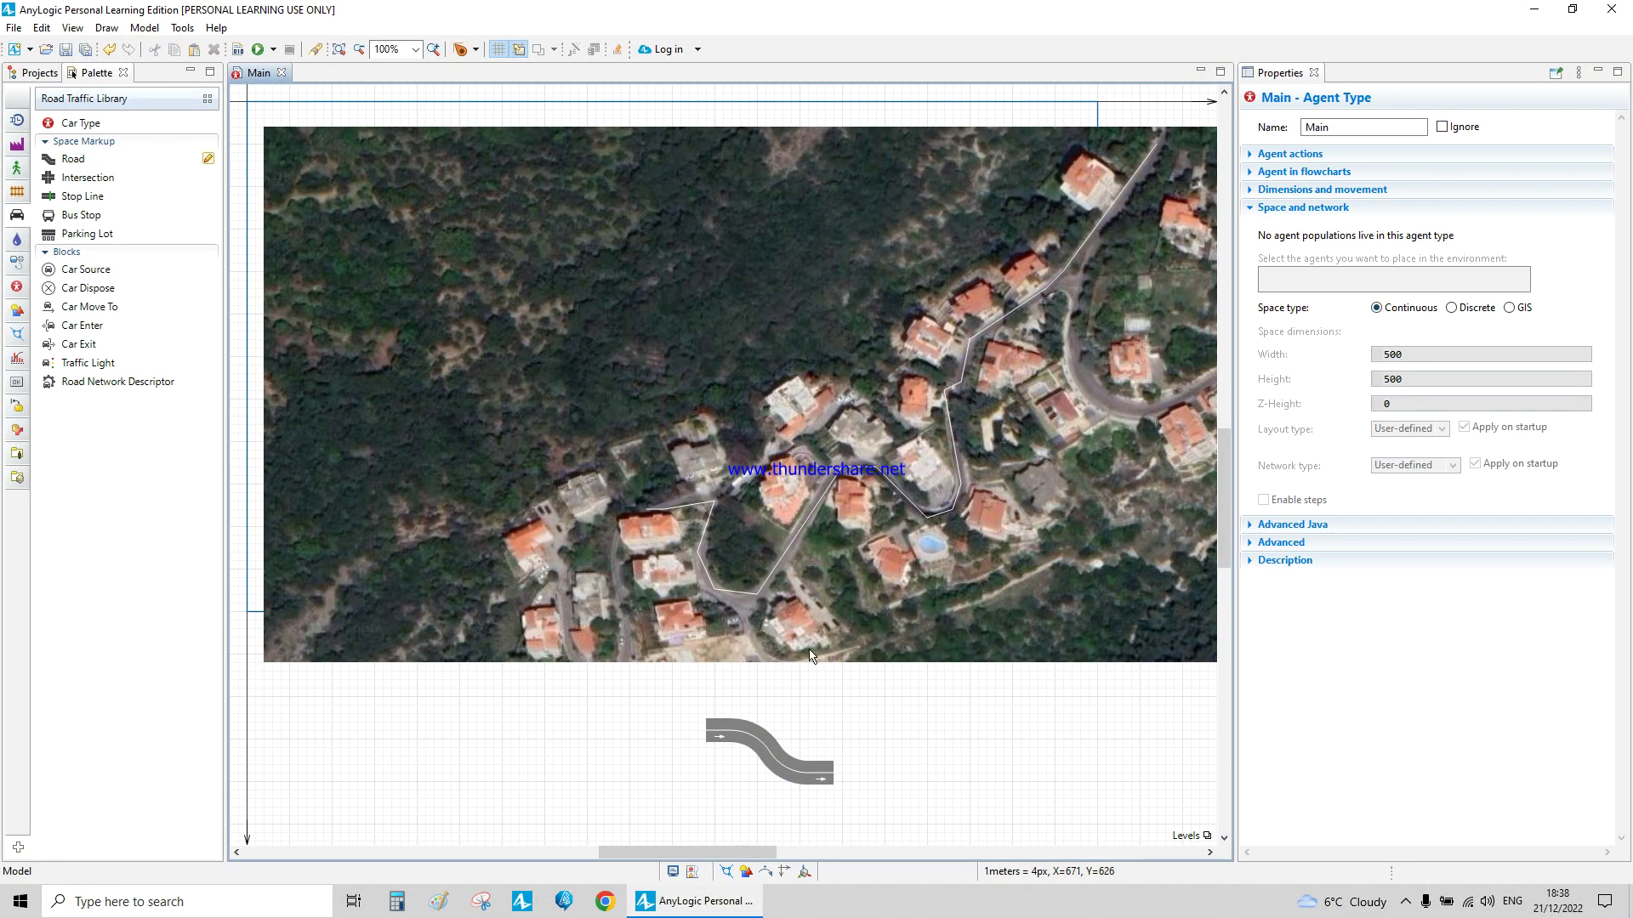
Select the second road's network and set its road color to No fill
{"action": "left_click", "coordinate": [731, 749]}
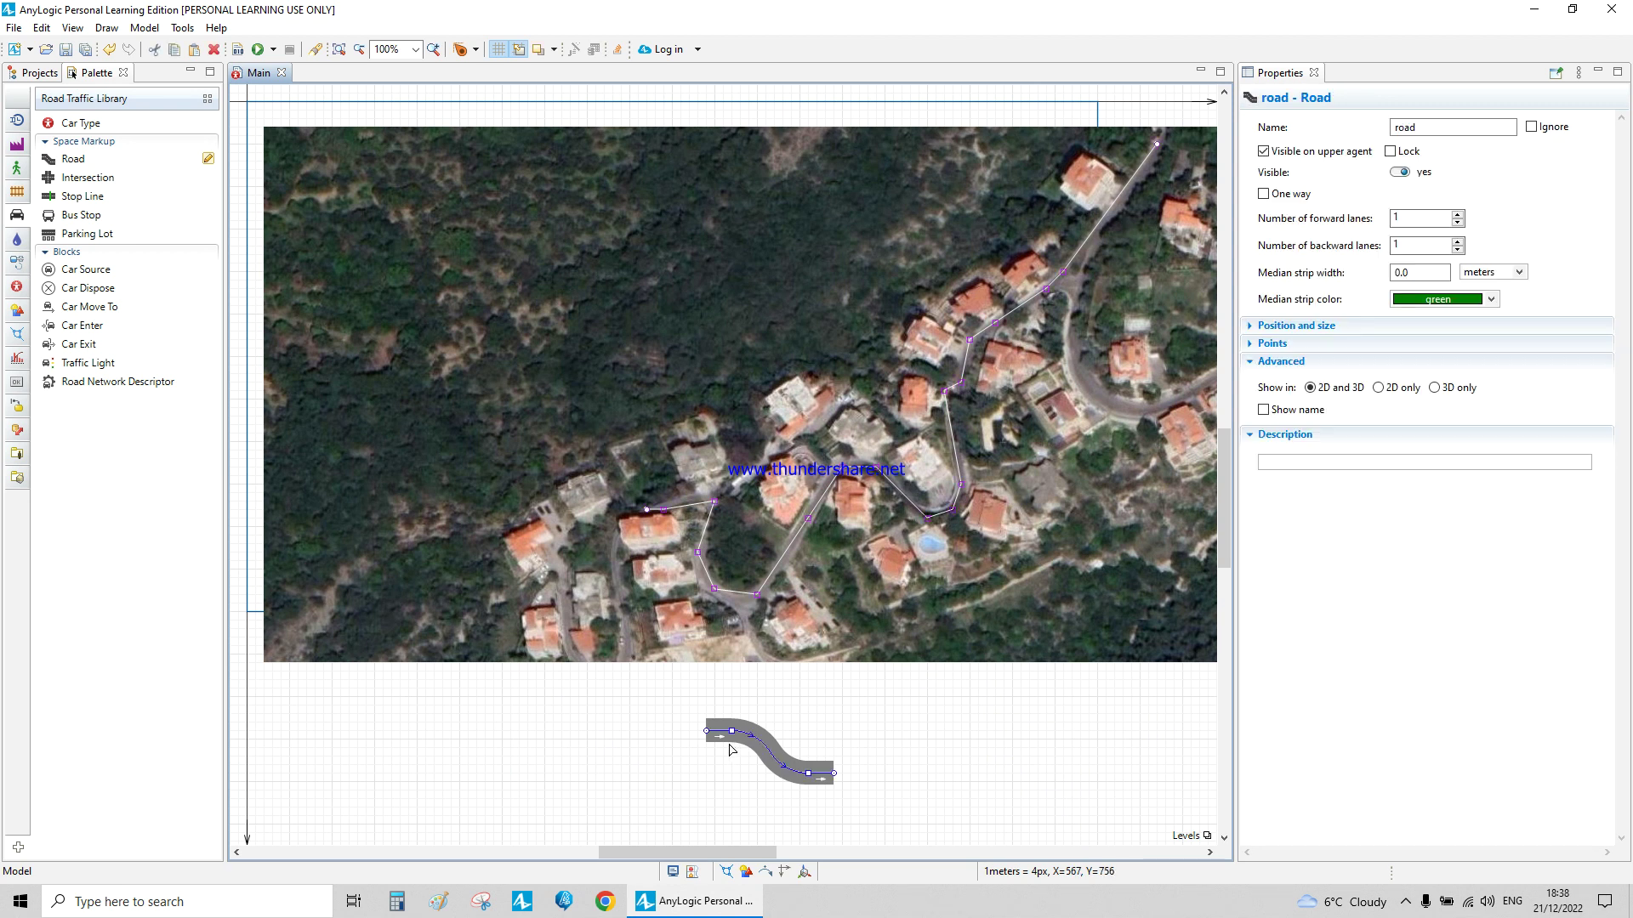
{"action": "left_click", "coordinate": [729, 749]}
{"action": "left_click", "coordinate": [1508, 318]}
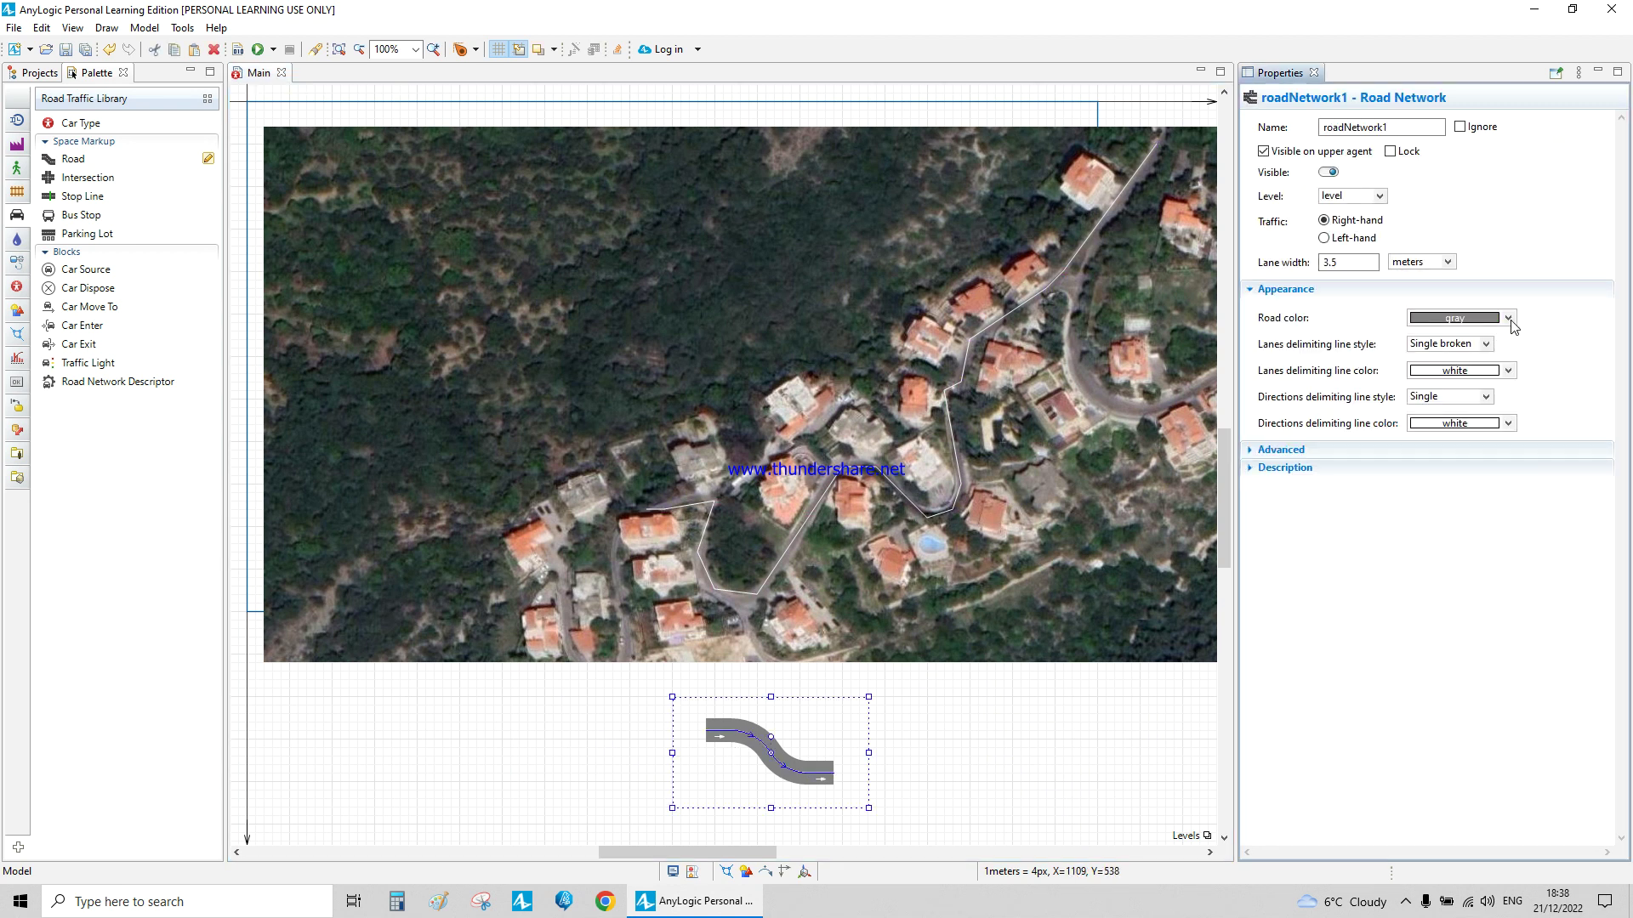
{"action": "left_click", "coordinate": [1441, 336]}
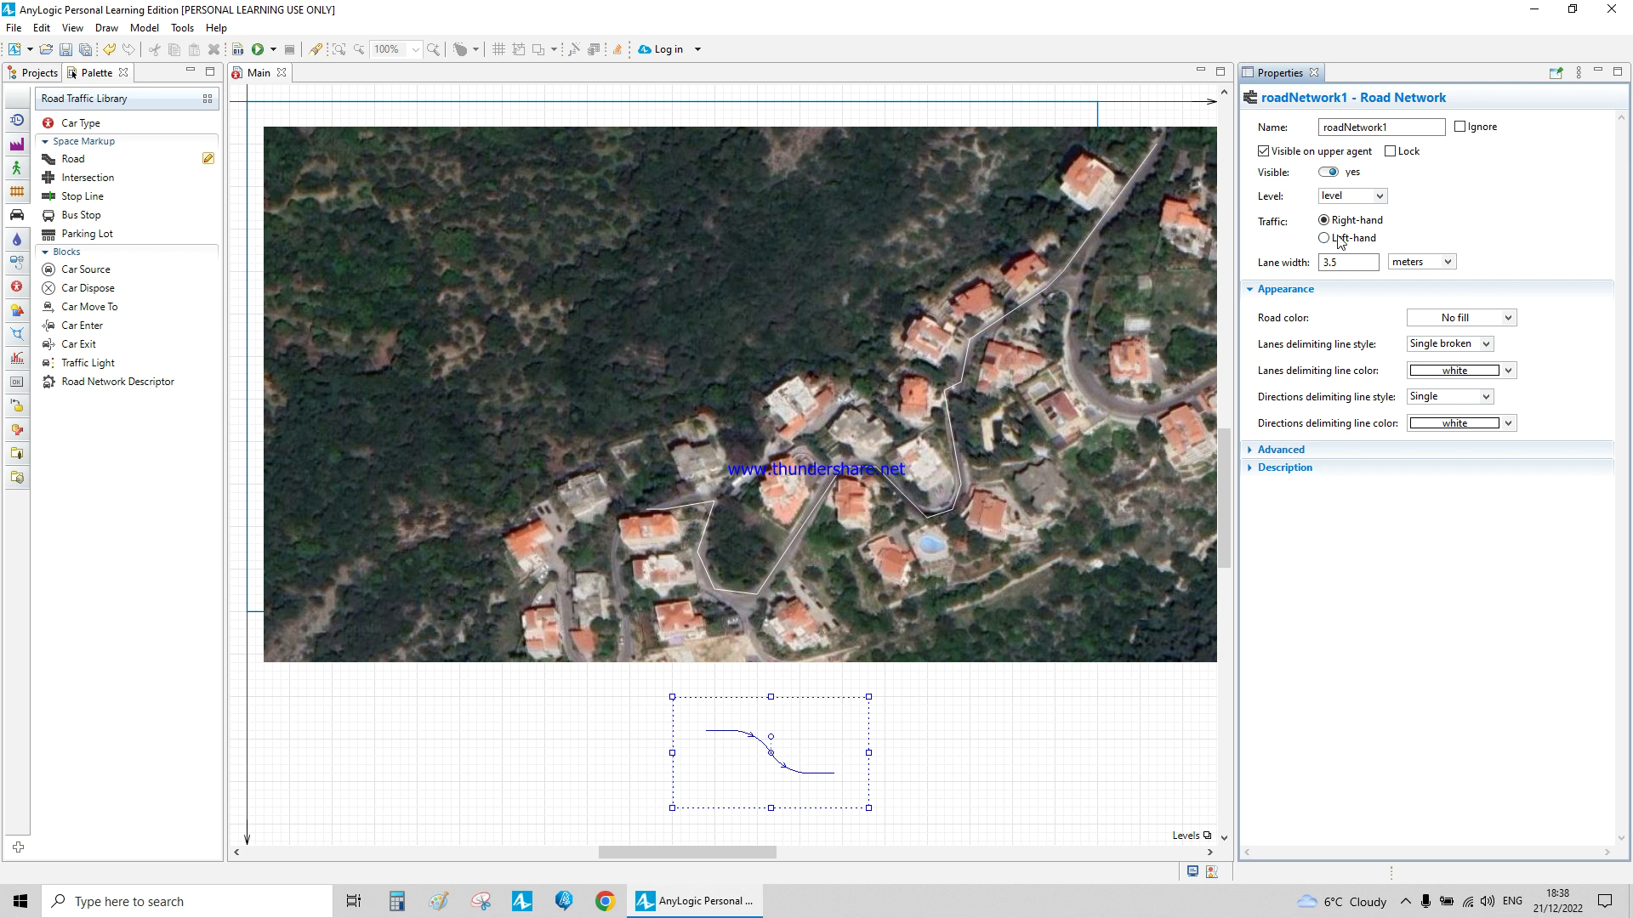
Place the second road's ends at the side street's exit from the visible image area and just below the junction with roadA
{"action": "left_click", "coordinate": [705, 733]}
{"action": "left_click_drag", "start_coordinate": [705, 733], "coordinate": [1216, 374]}
{"action": "left_click_drag", "start_coordinate": [834, 773], "coordinate": [1158, 150]}
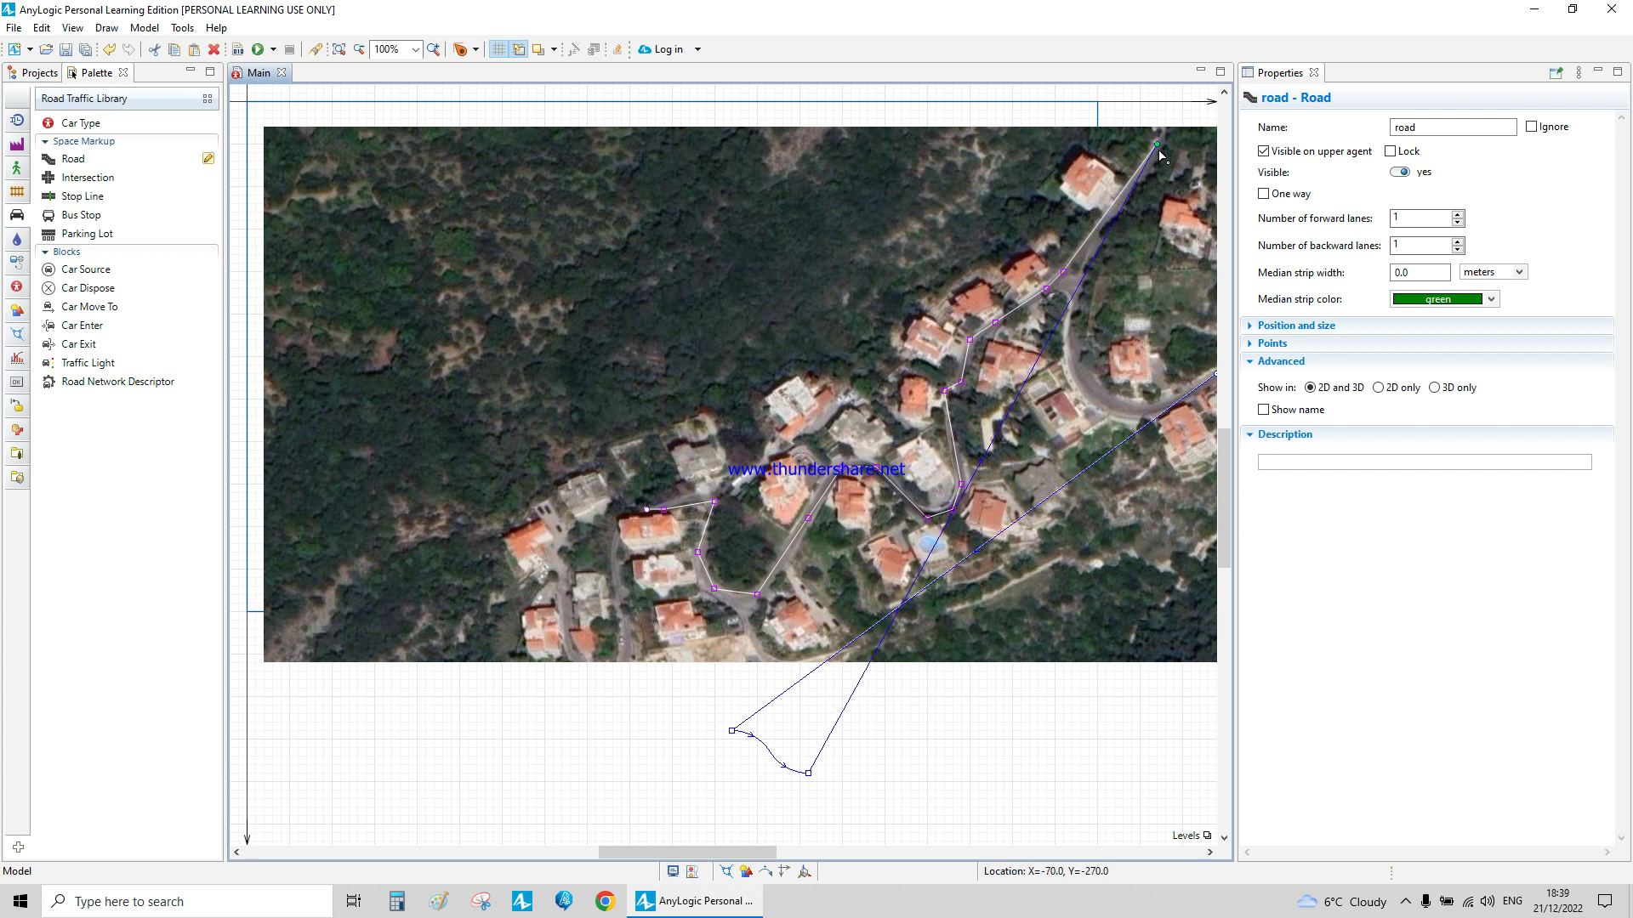
{"action": "mouse_move", "coordinate": [1158, 154]}
{"action": "left_mouse_down"}
{"action": "mouse_move", "coordinate": [1041, 362]}
{"action": "mouse_move", "coordinate": [1079, 362]}
{"action": "mouse_move", "coordinate": [1080, 290]}
{"action": "left_mouse_up"}
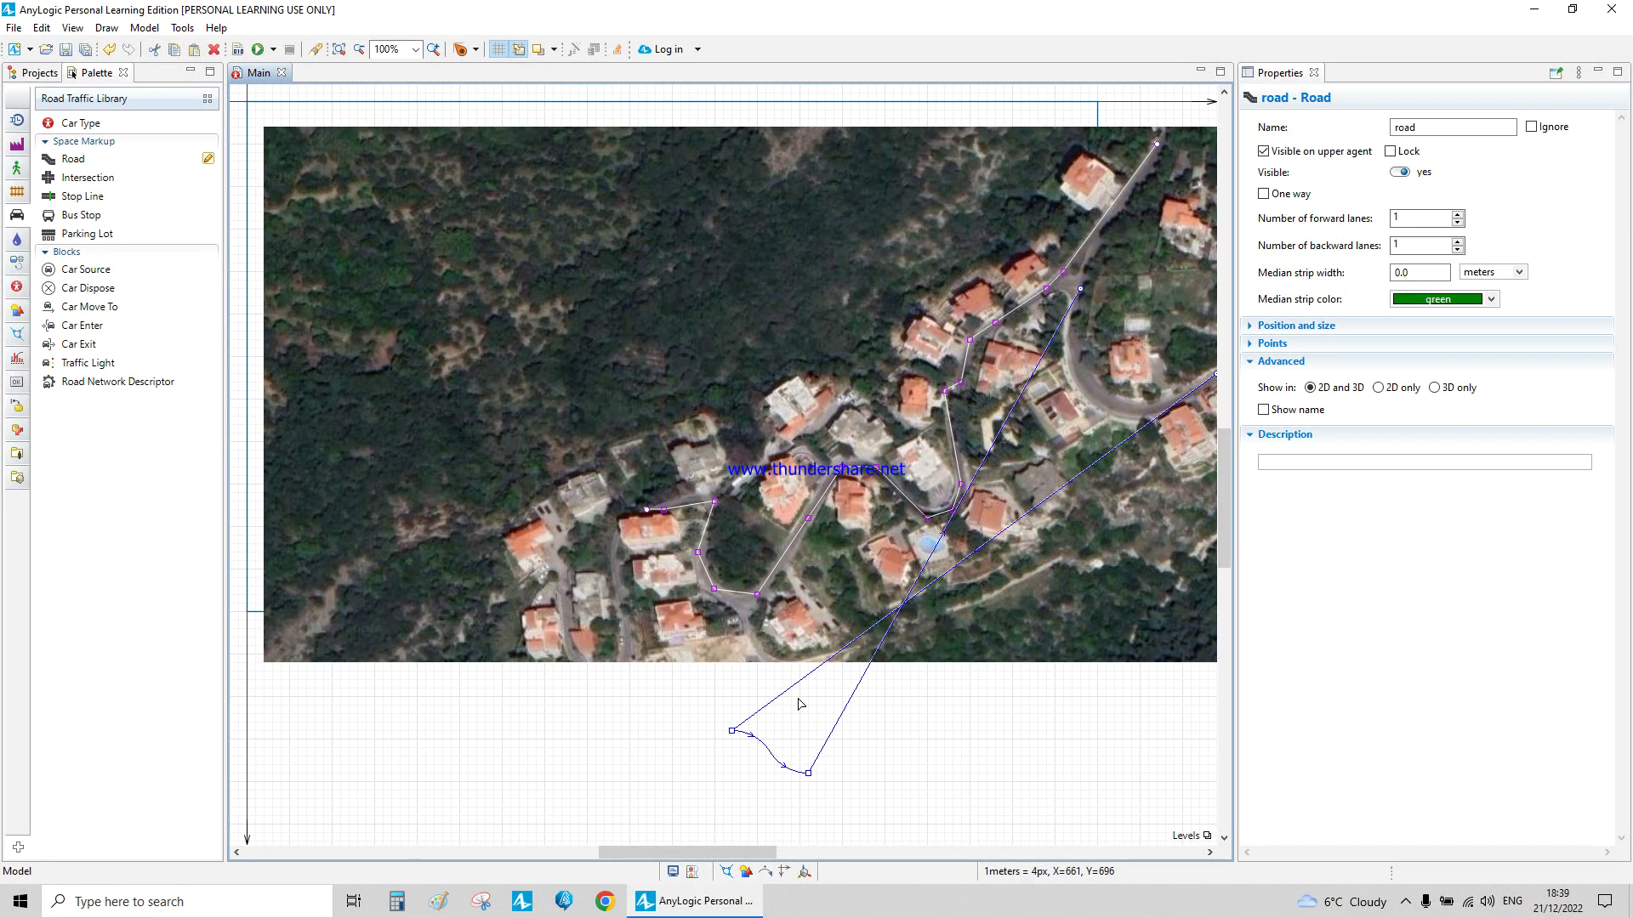
Shape the second road along the curved side street by moving its inner points and adding points through the bend
{"action": "left_click_drag", "start_coordinate": [731, 739], "coordinate": [1150, 409]}
{"action": "left_click_drag", "start_coordinate": [810, 773], "coordinate": [824, 580]}
{"action": "key", "text": "ctrl+z"}
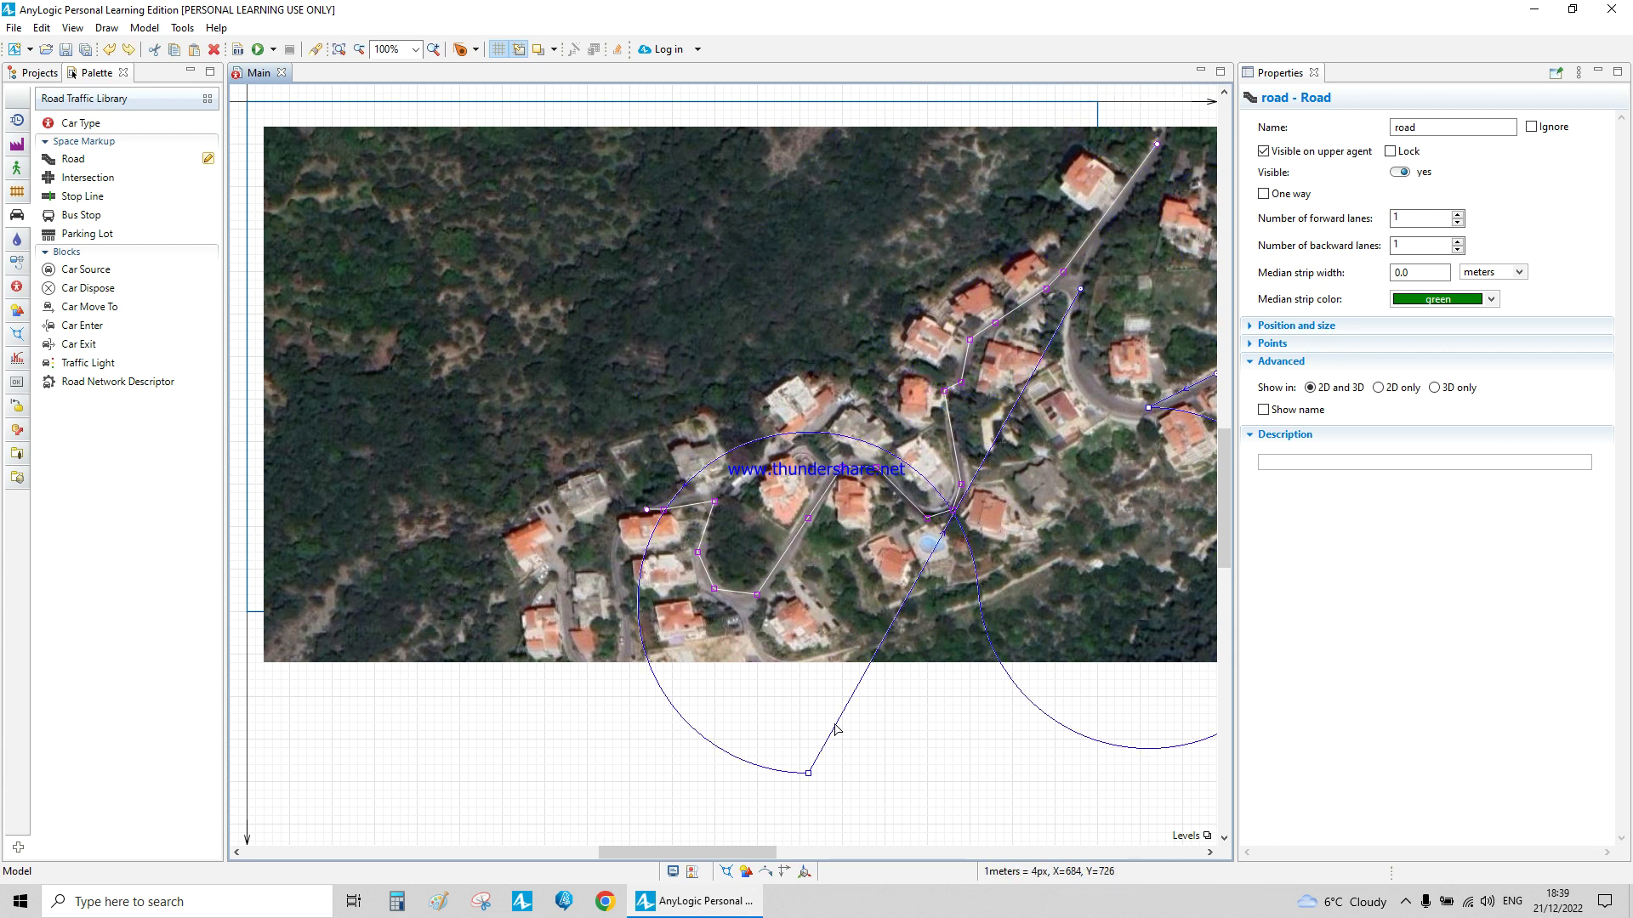
{"action": "left_click_drag", "start_coordinate": [808, 773], "coordinate": [1147, 412]}
{"action": "double_click", "coordinate": [1099, 372]}
{"action": "double_click", "coordinate": [1114, 394]}
{"action": "left_click", "coordinate": [1097, 528]}
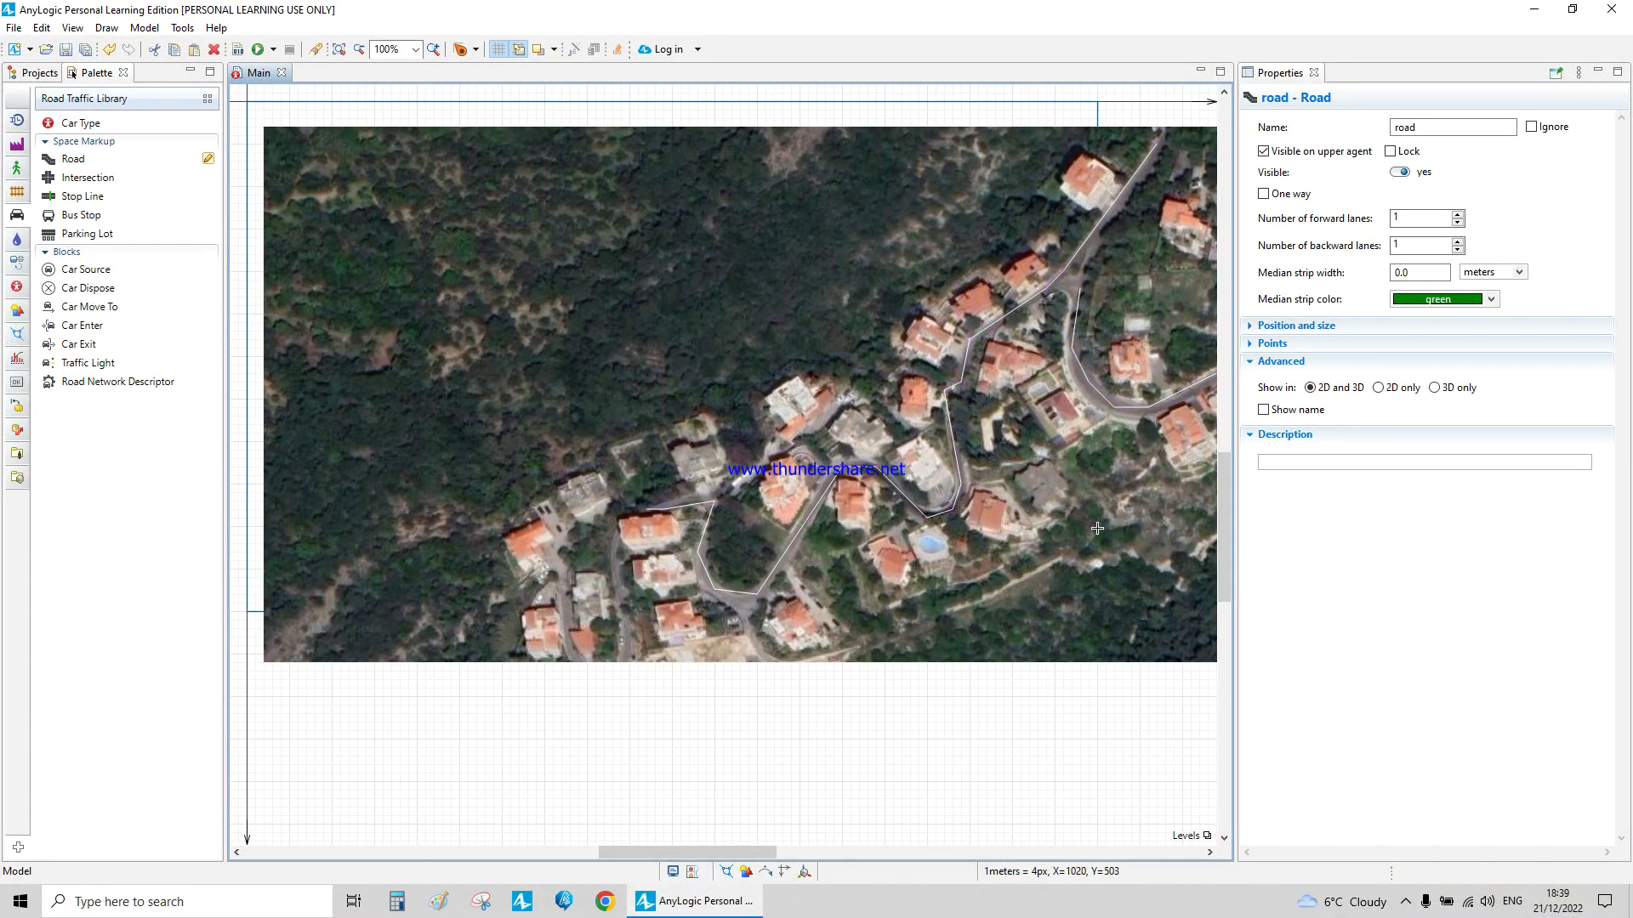
Rename the second road as roadB
{"action": "left_click", "coordinate": [1109, 415]}
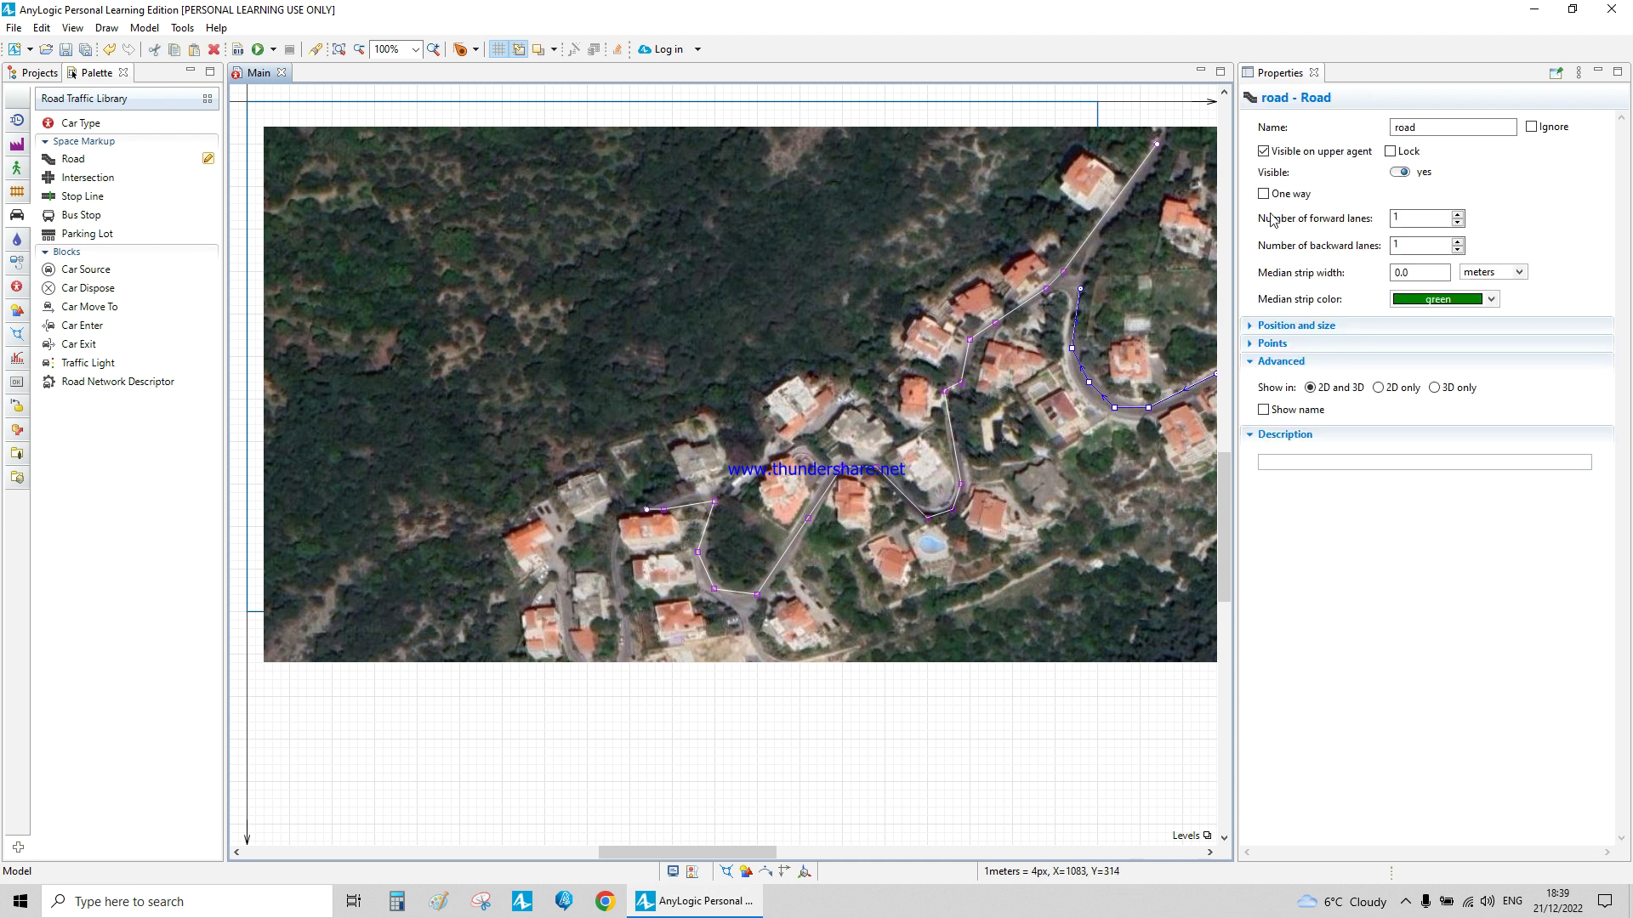
{"action": "left_click", "coordinate": [1405, 124]}
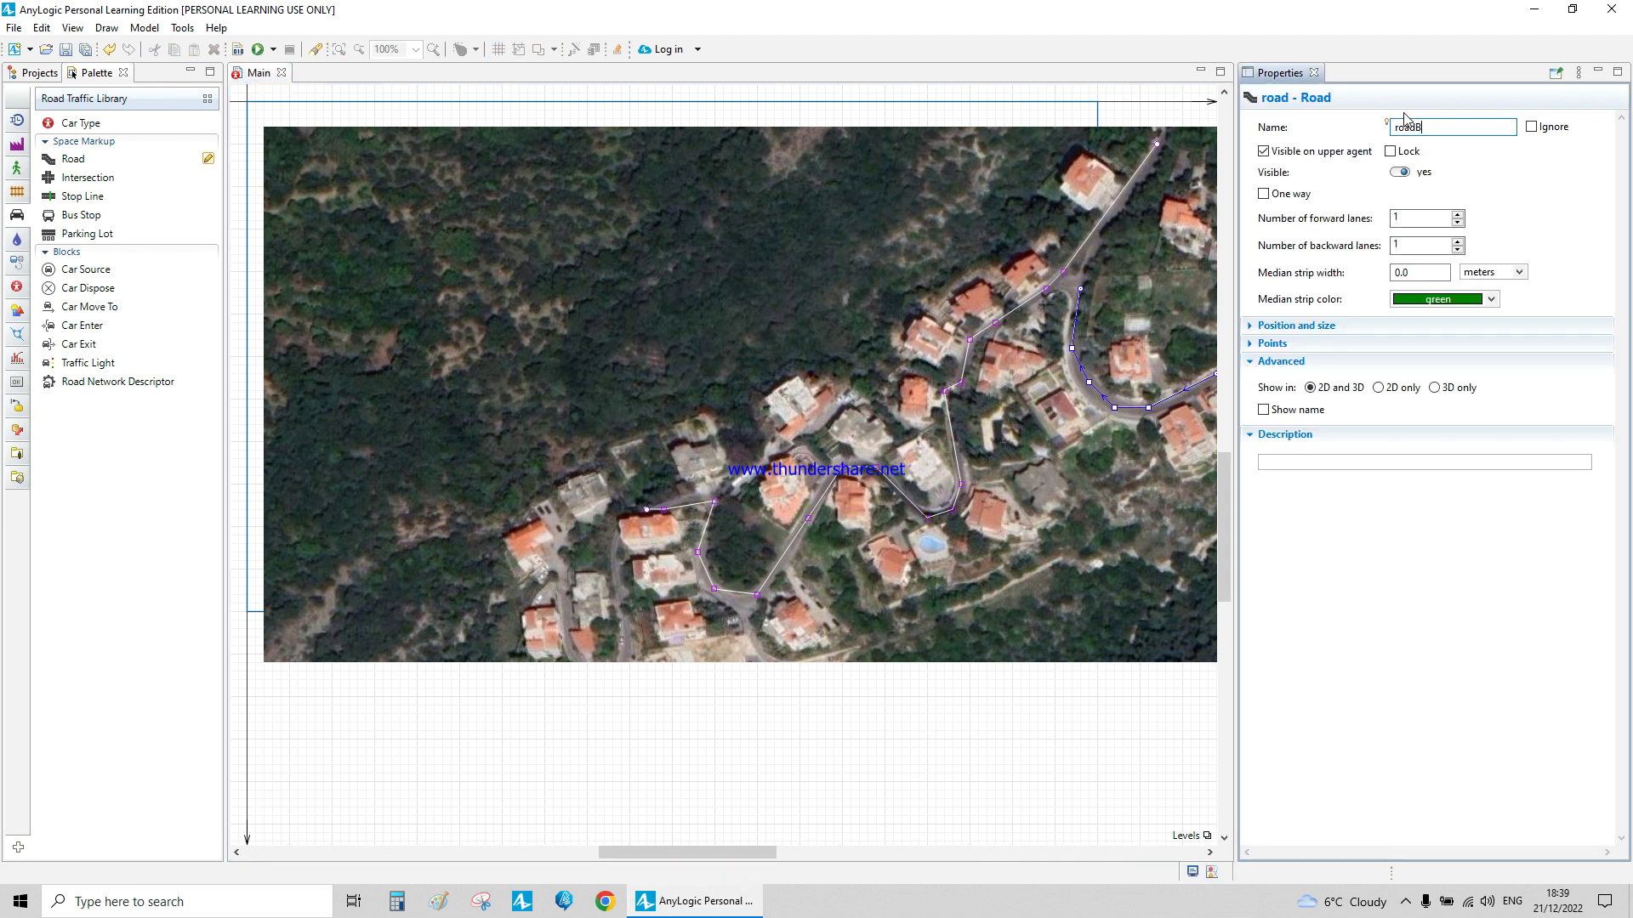
{"action": "type", "text": "B"}
{"action": "left_click", "coordinate": [796, 733]}
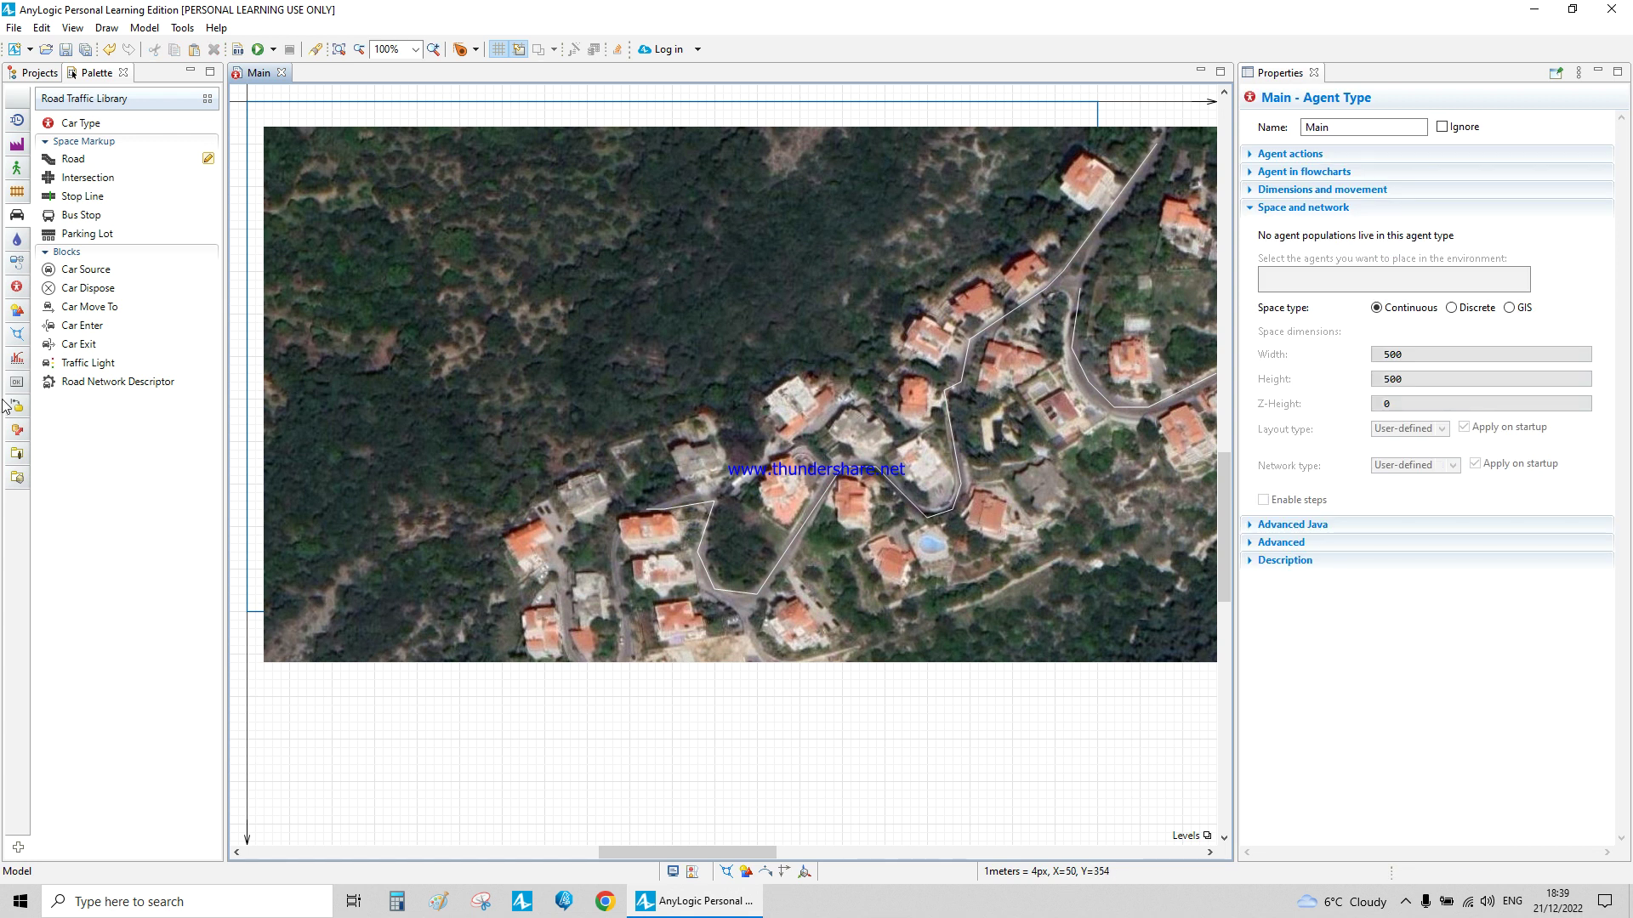
Place a Car Source block below the aerial image and set its arrival rate to 30 per minute
{"action": "left_click_drag", "start_coordinate": [89, 270], "coordinate": [332, 741]}
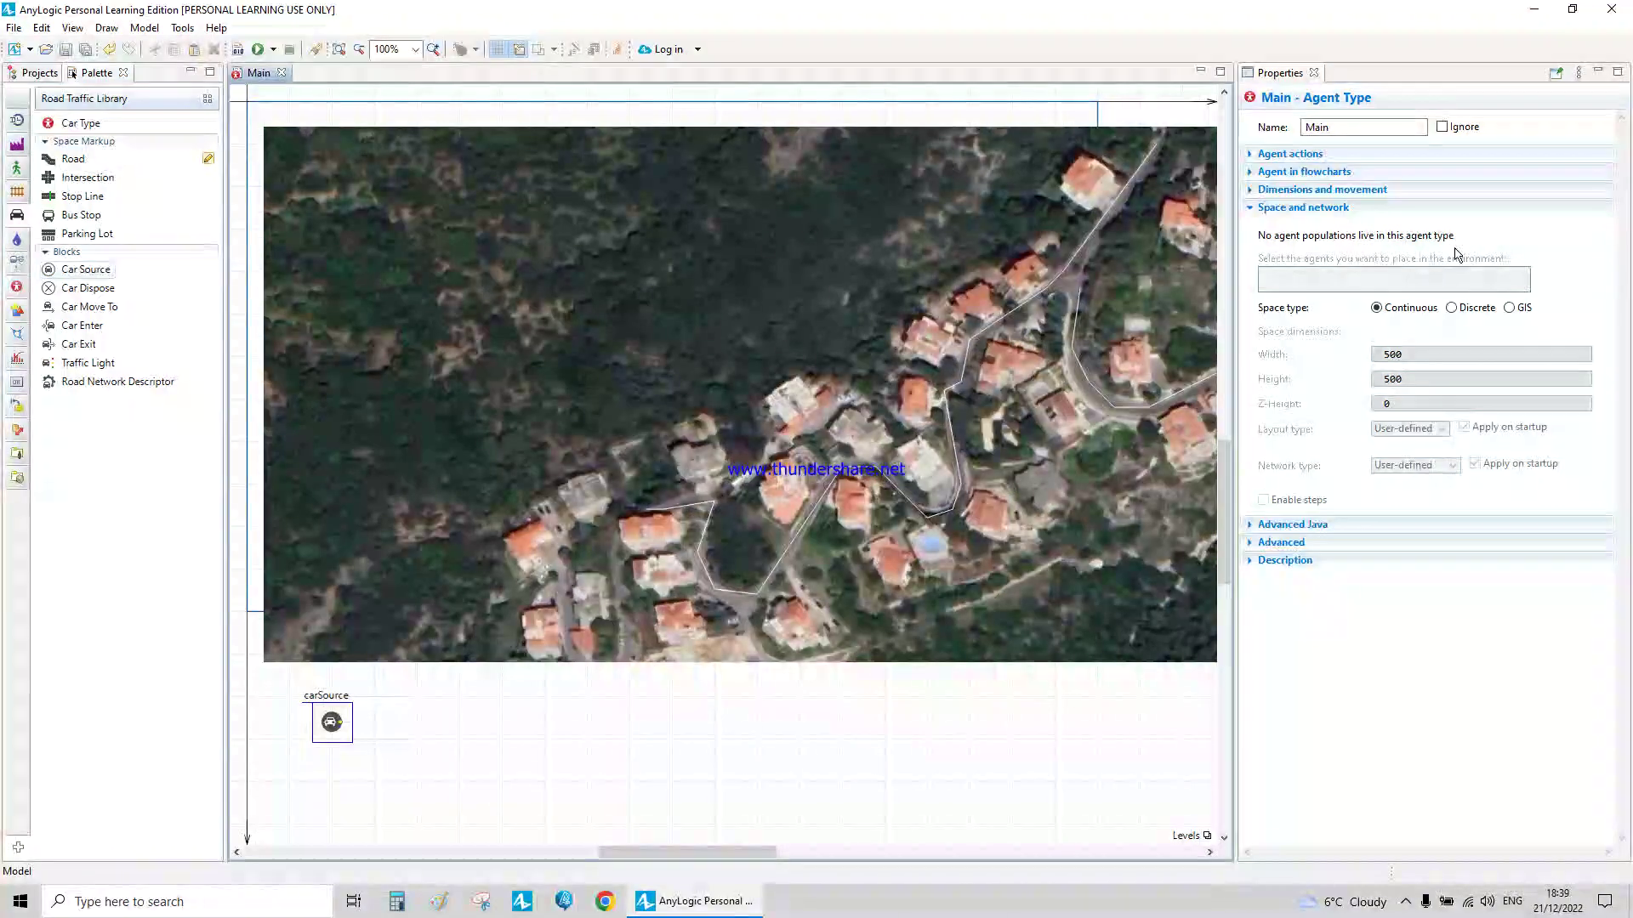
{"action": "left_click", "coordinate": [332, 727]}
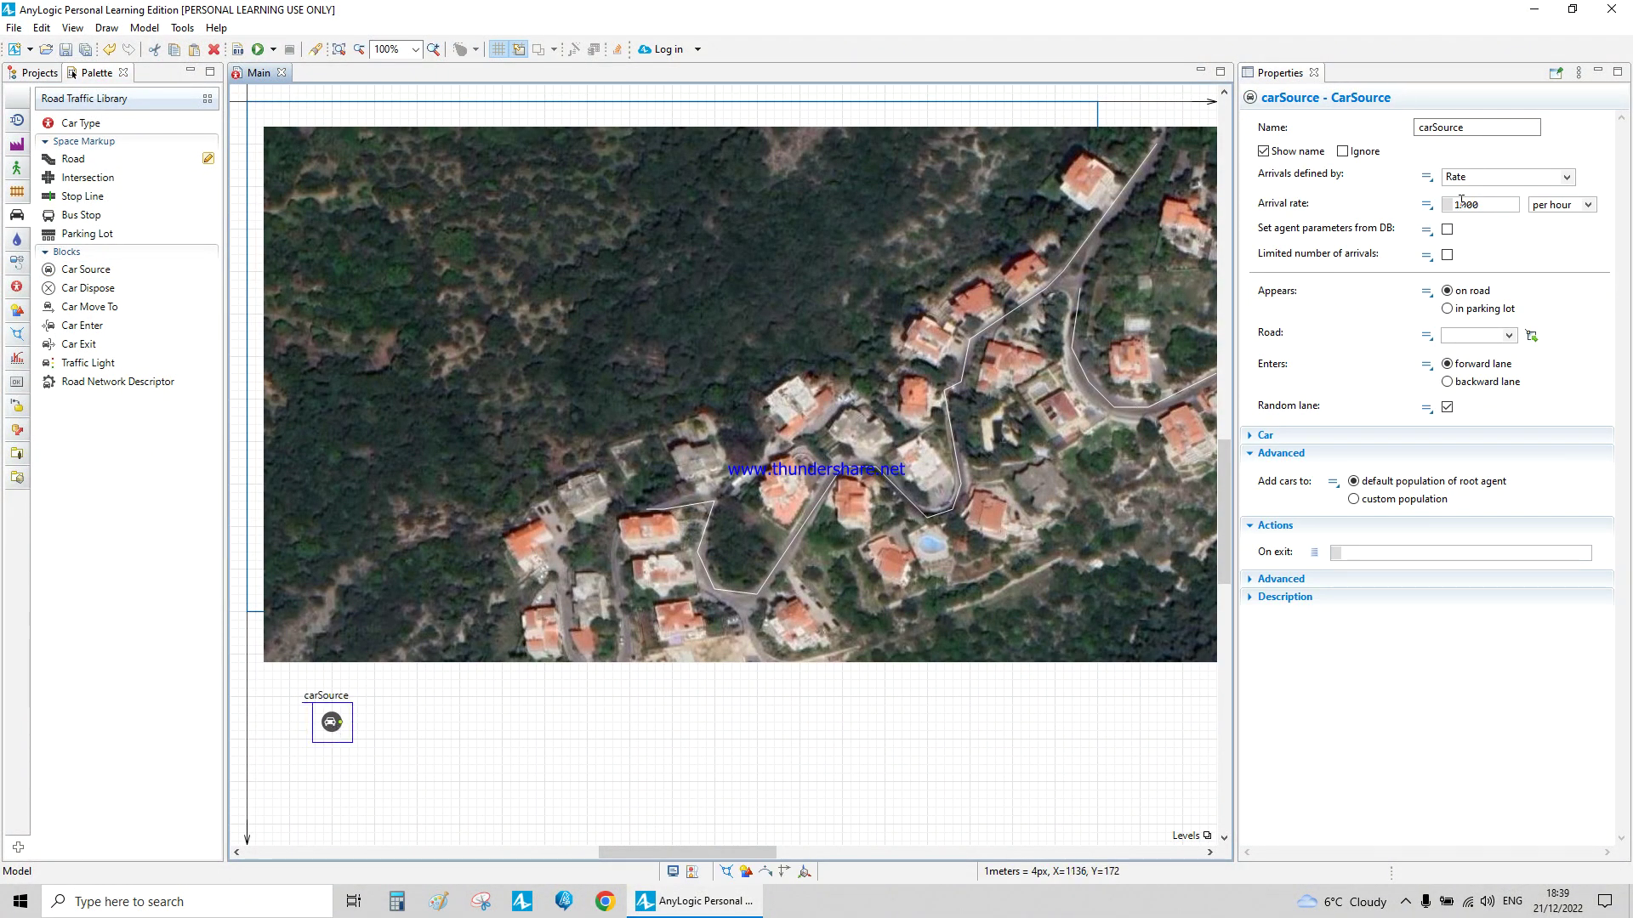
{"action": "double_click", "coordinate": [1491, 206]}
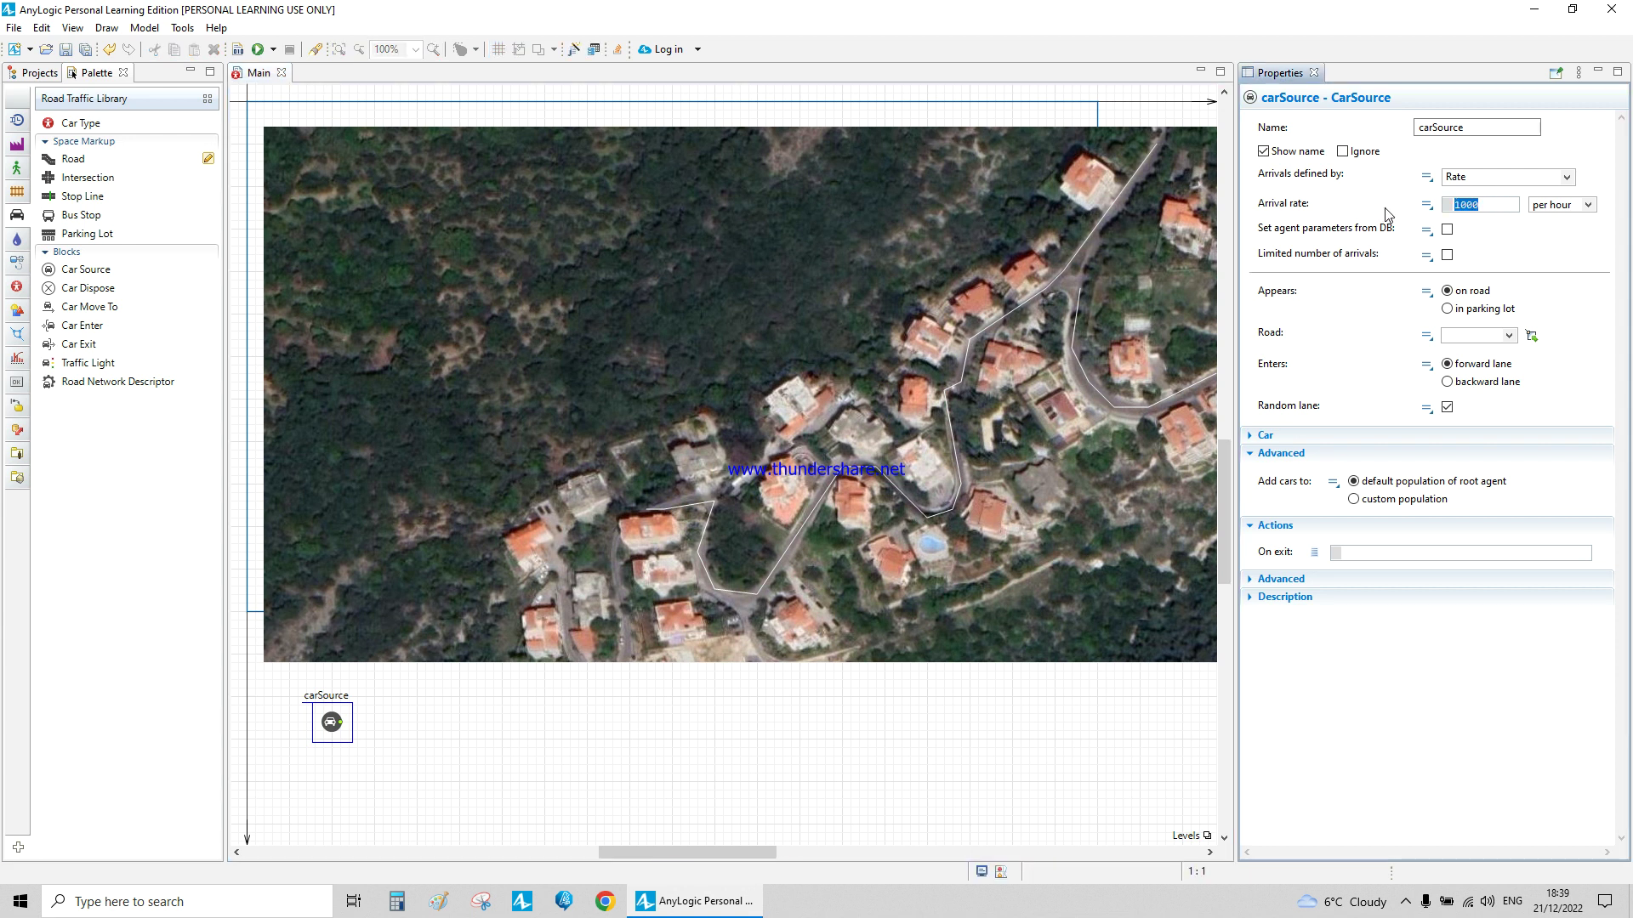
{"action": "type", "text": "30"}
{"action": "left_click", "coordinate": [1568, 222]}
{"action": "left_click", "coordinate": [1587, 205]}
{"action": "left_click", "coordinate": [1560, 253]}
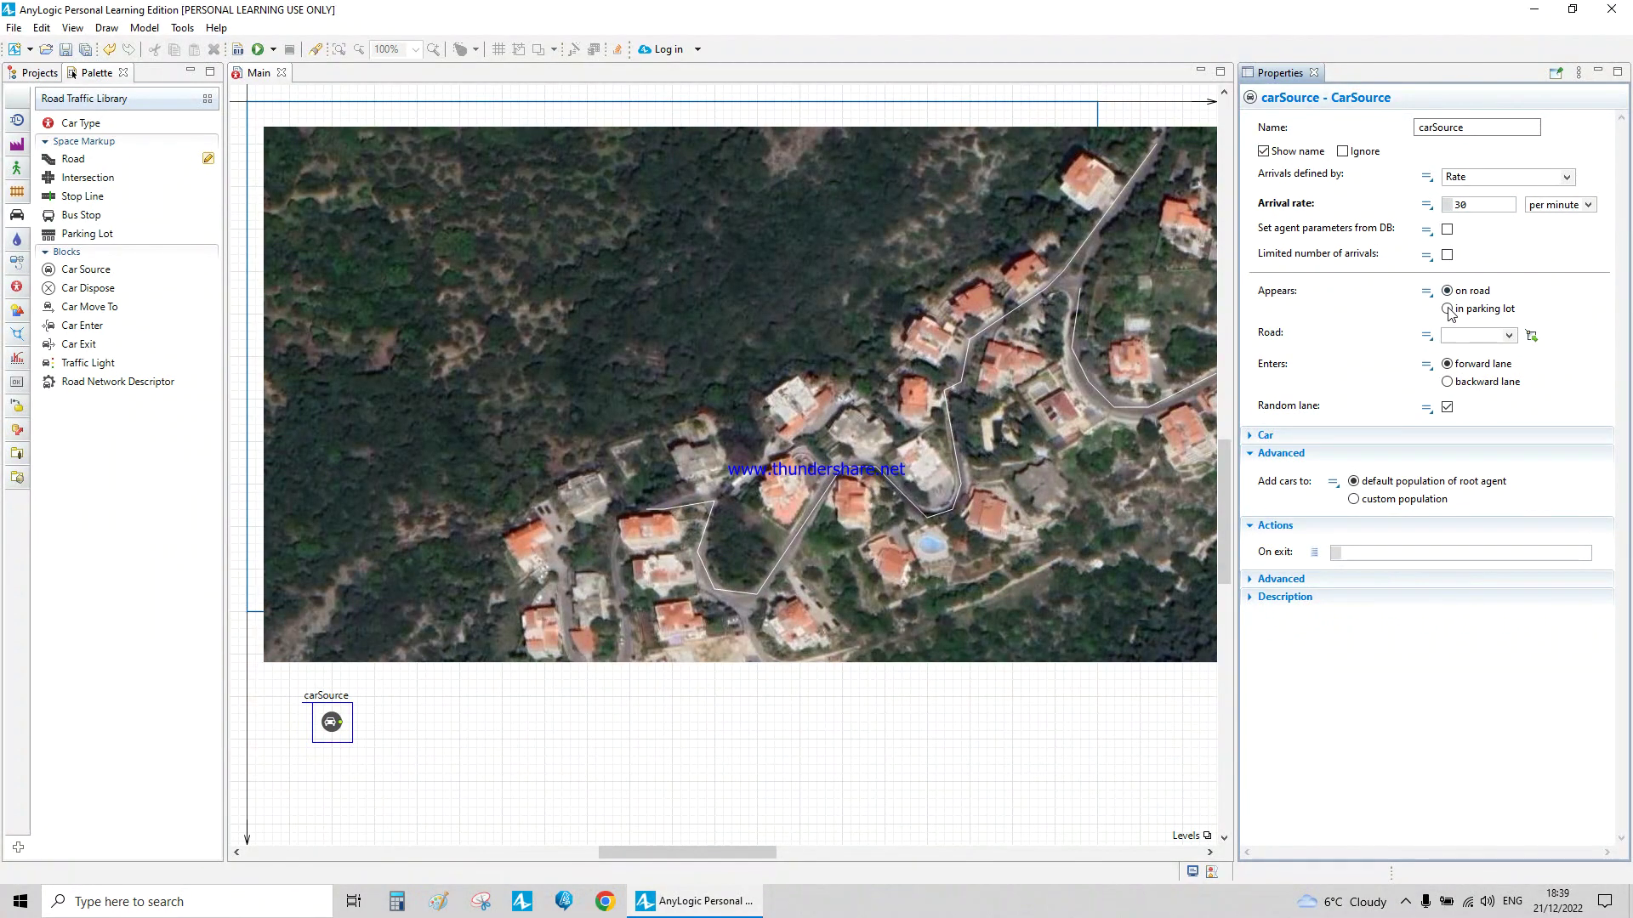
Assign the road on which the car source's cars appear
{"action": "left_click", "coordinate": [1510, 336]}
{"action": "left_click", "coordinate": [1488, 357]}
{"action": "left_click", "coordinate": [429, 770]}
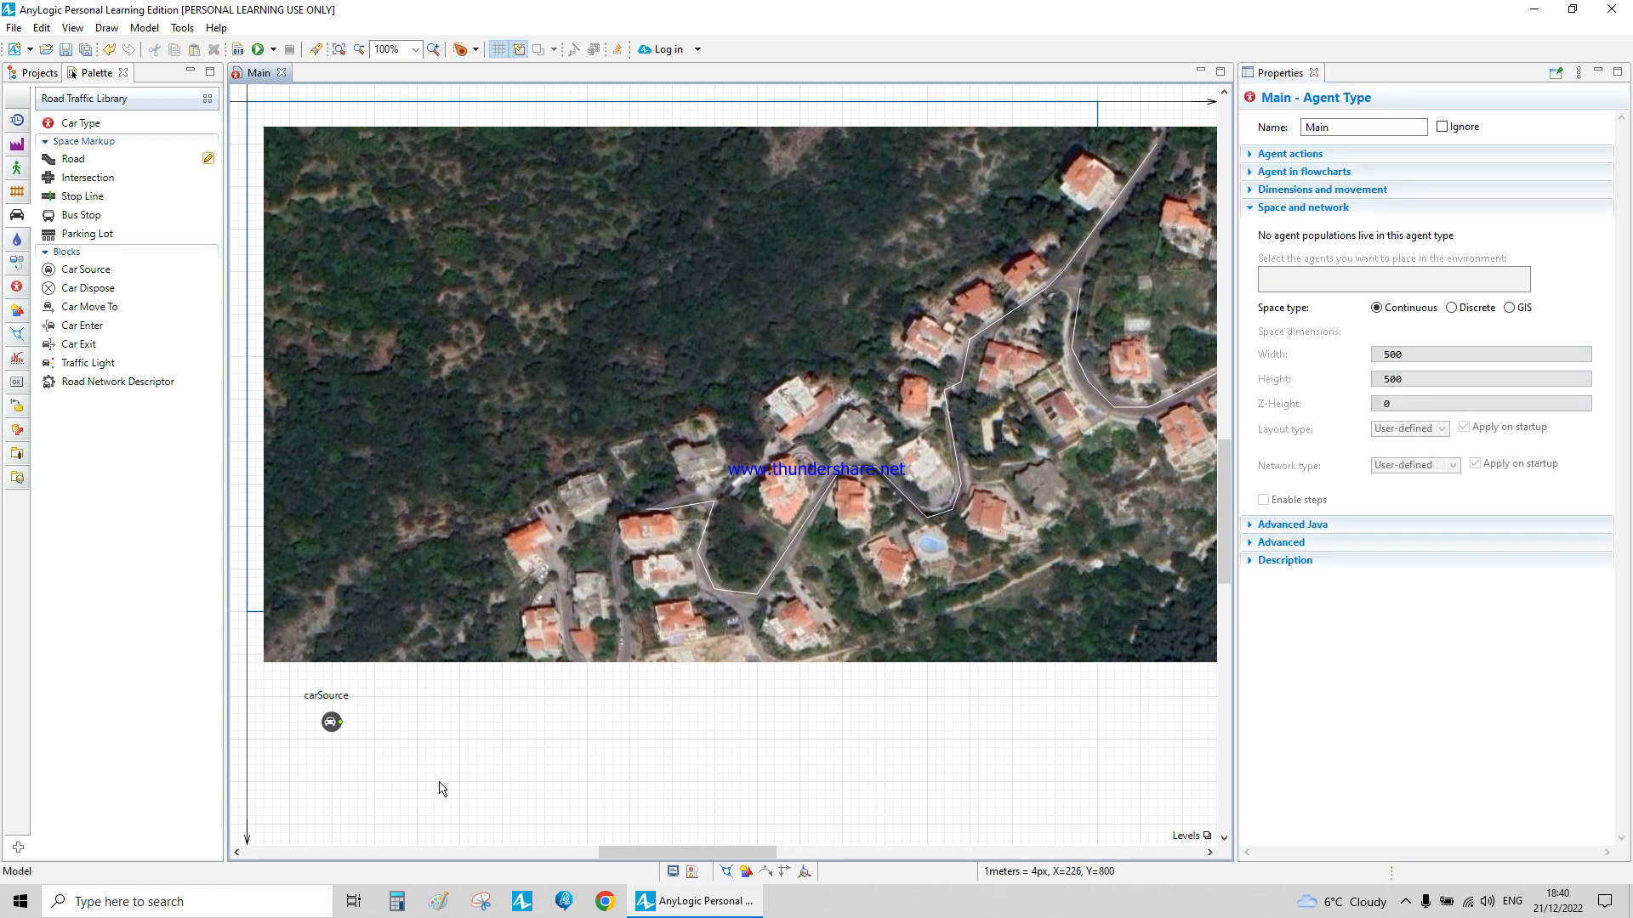
Add a Car Move To block connected after the car source and choose its destination road
{"action": "left_click_drag", "start_coordinate": [85, 307], "coordinate": [425, 731]}
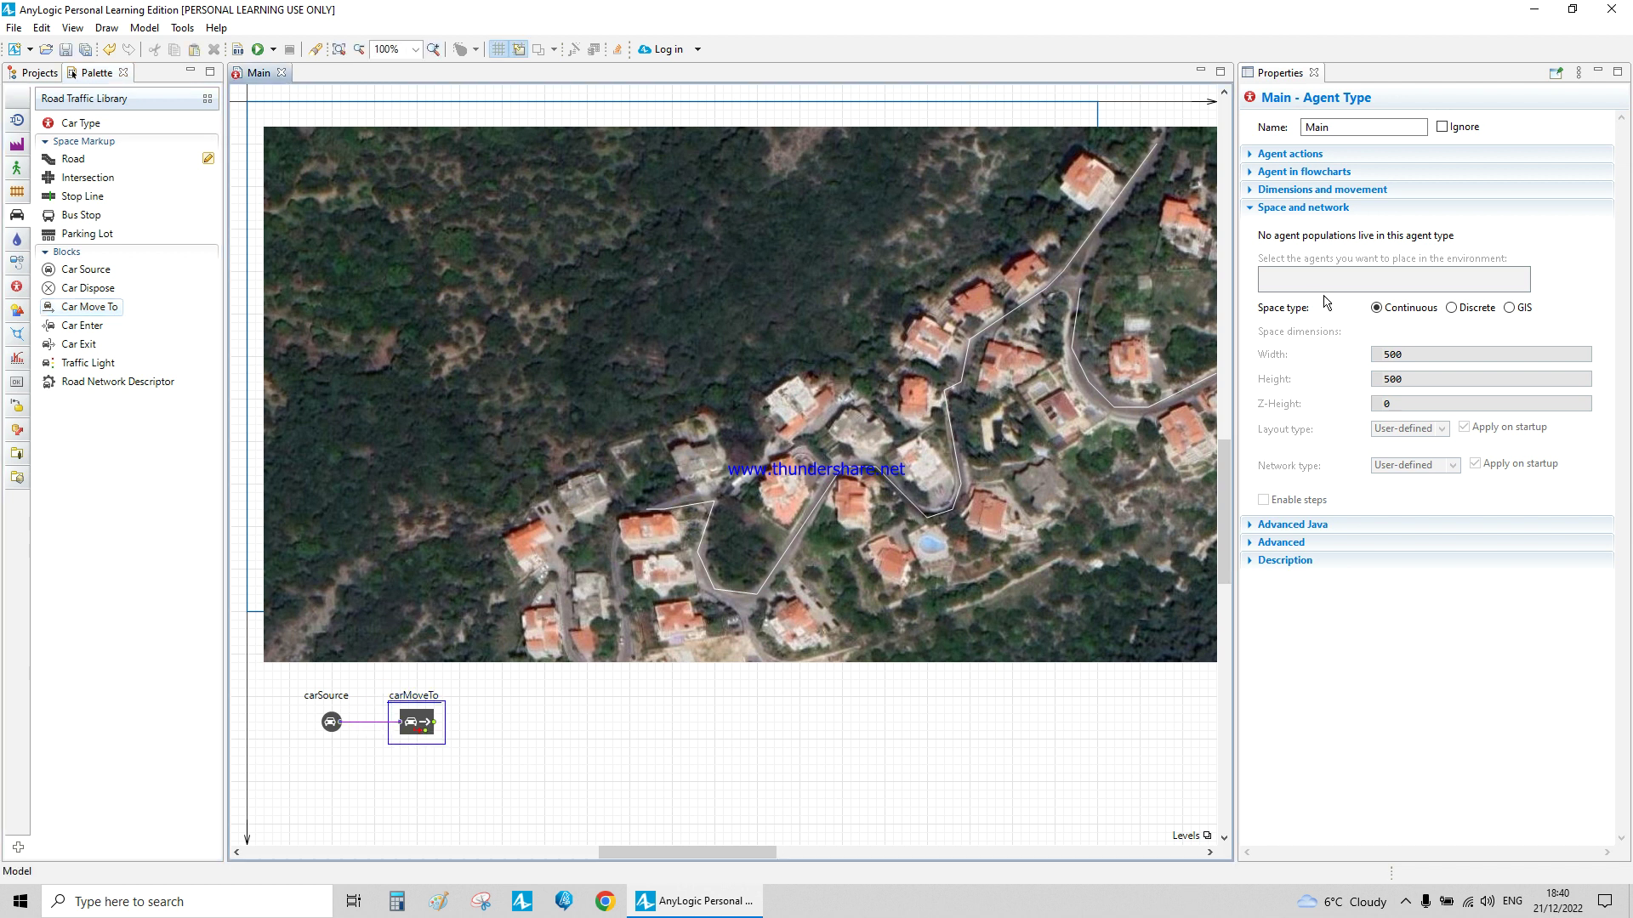
{"action": "left_click", "coordinate": [1417, 266]}
{"action": "left_click", "coordinate": [1382, 282]}
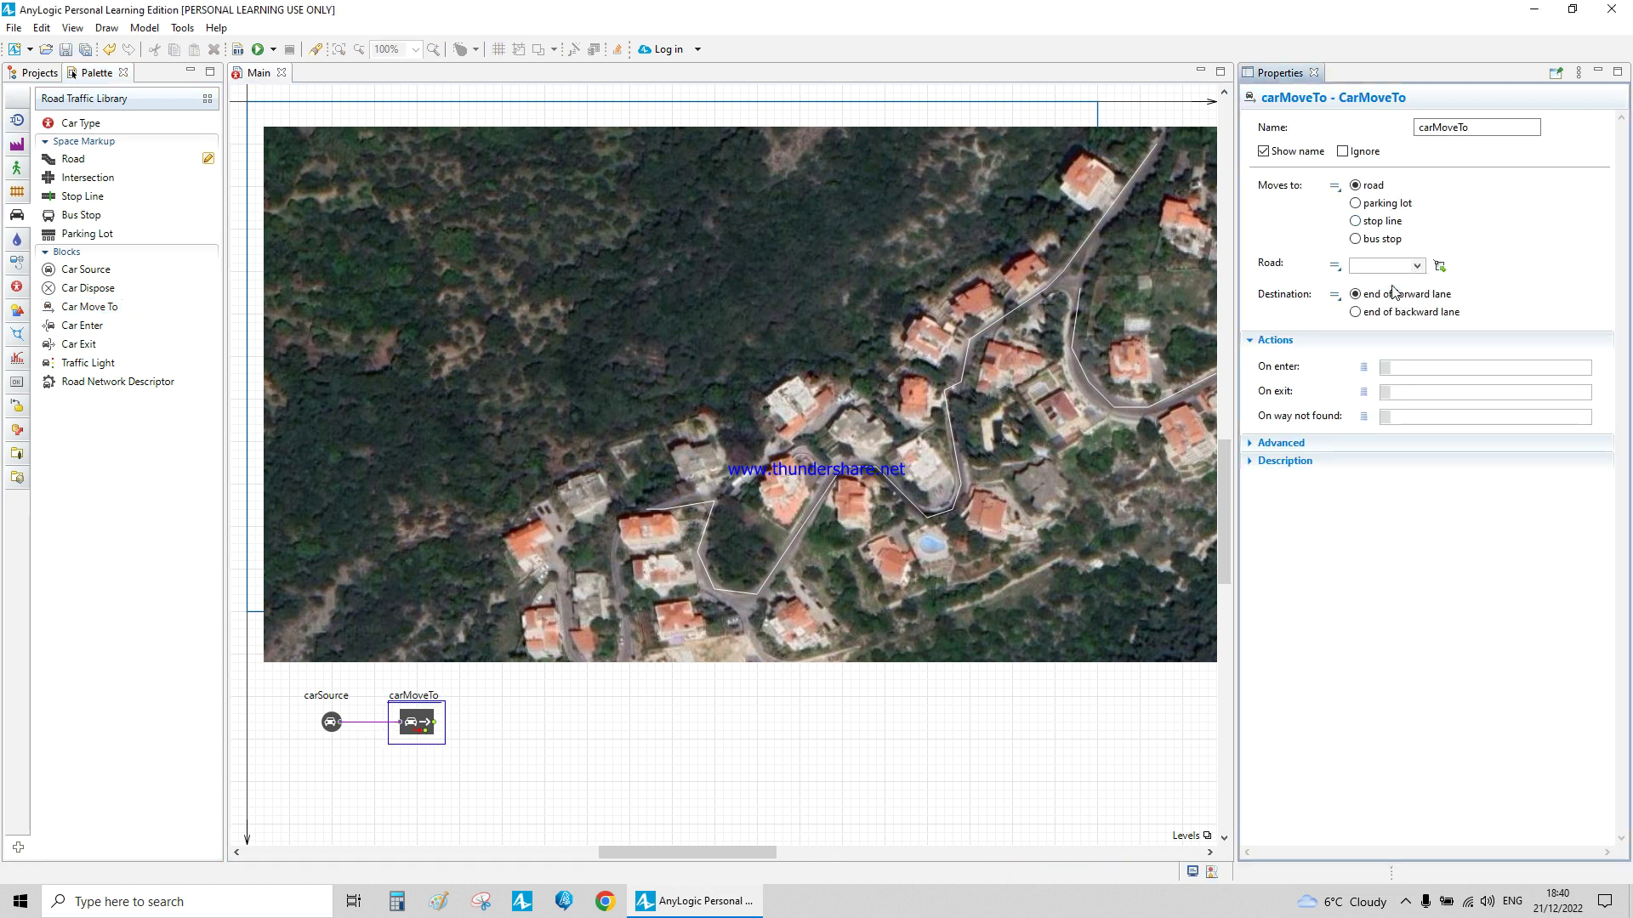
{"action": "left_click", "coordinate": [540, 742]}
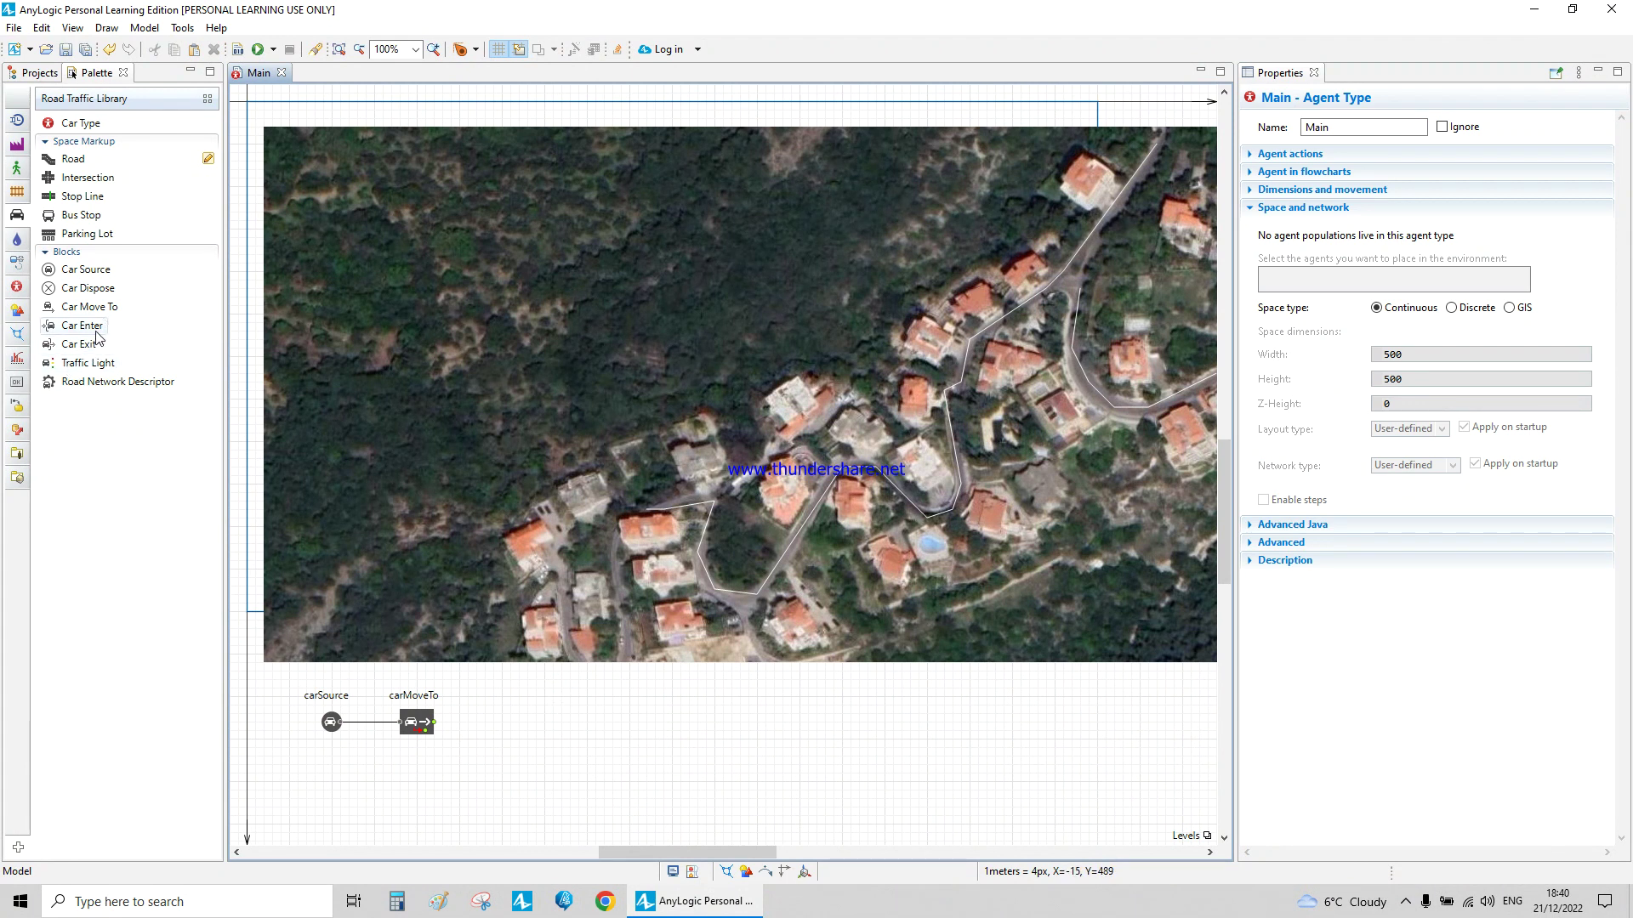
Add a Car Dispose block connected after the Car Move To block
{"action": "left_click_drag", "start_coordinate": [88, 288], "coordinate": [639, 723]}
{"action": "key", "text": "Return"}
{"action": "left_click", "coordinate": [474, 765]}
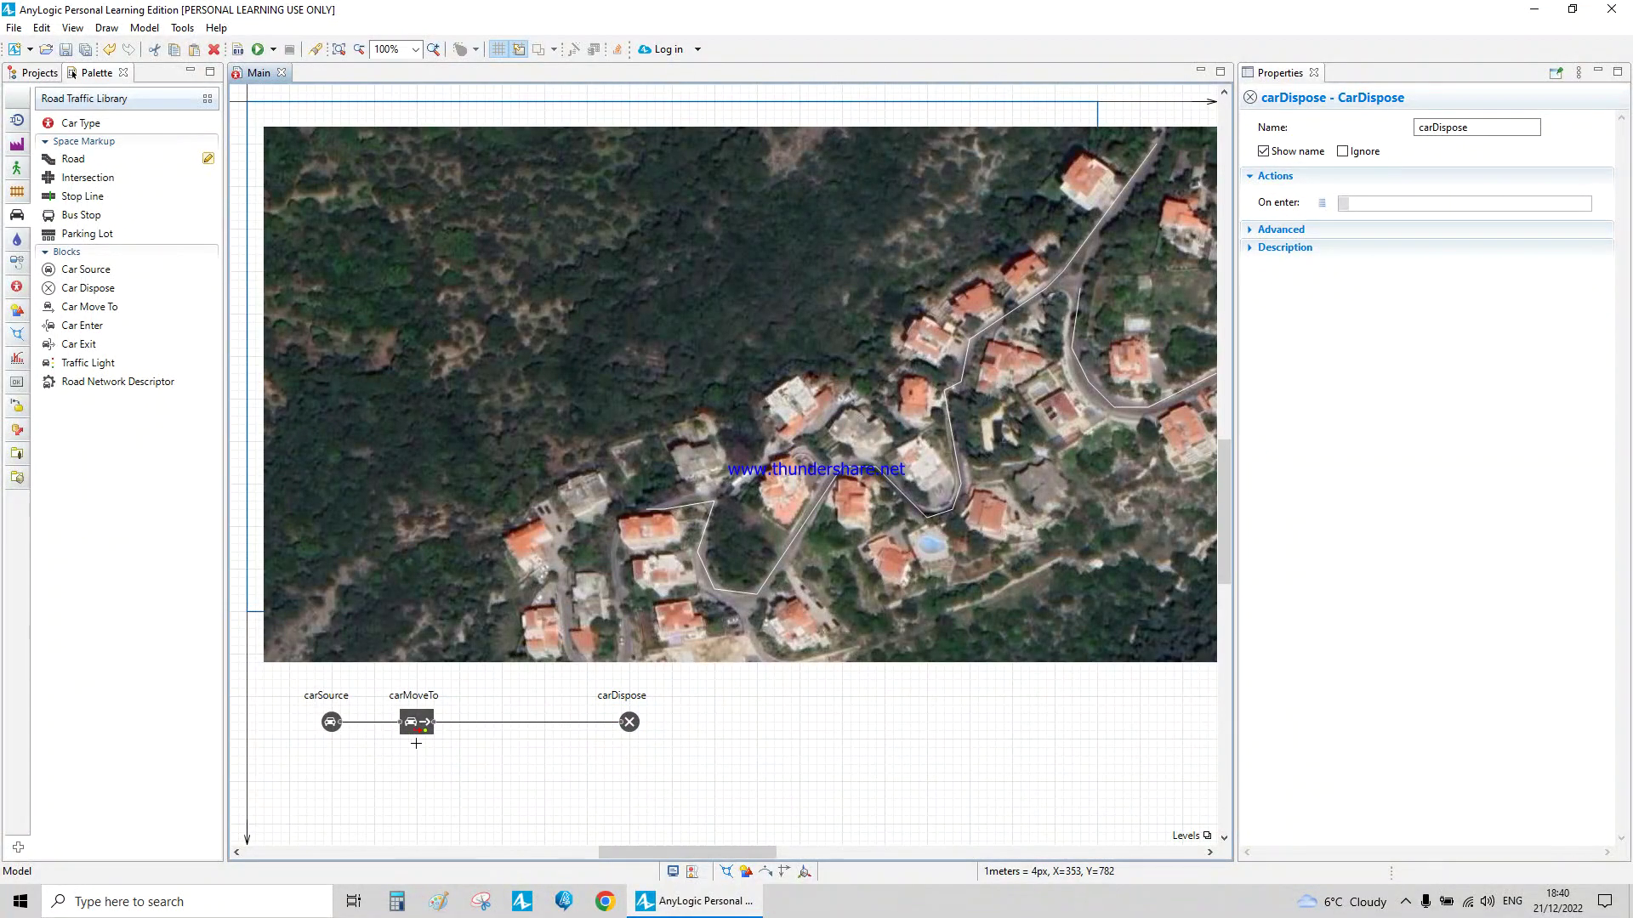
Place a second Car Source block beneath the first and delete the connector between the two sources
{"action": "left_click_drag", "start_coordinate": [64, 267], "coordinate": [332, 798]}
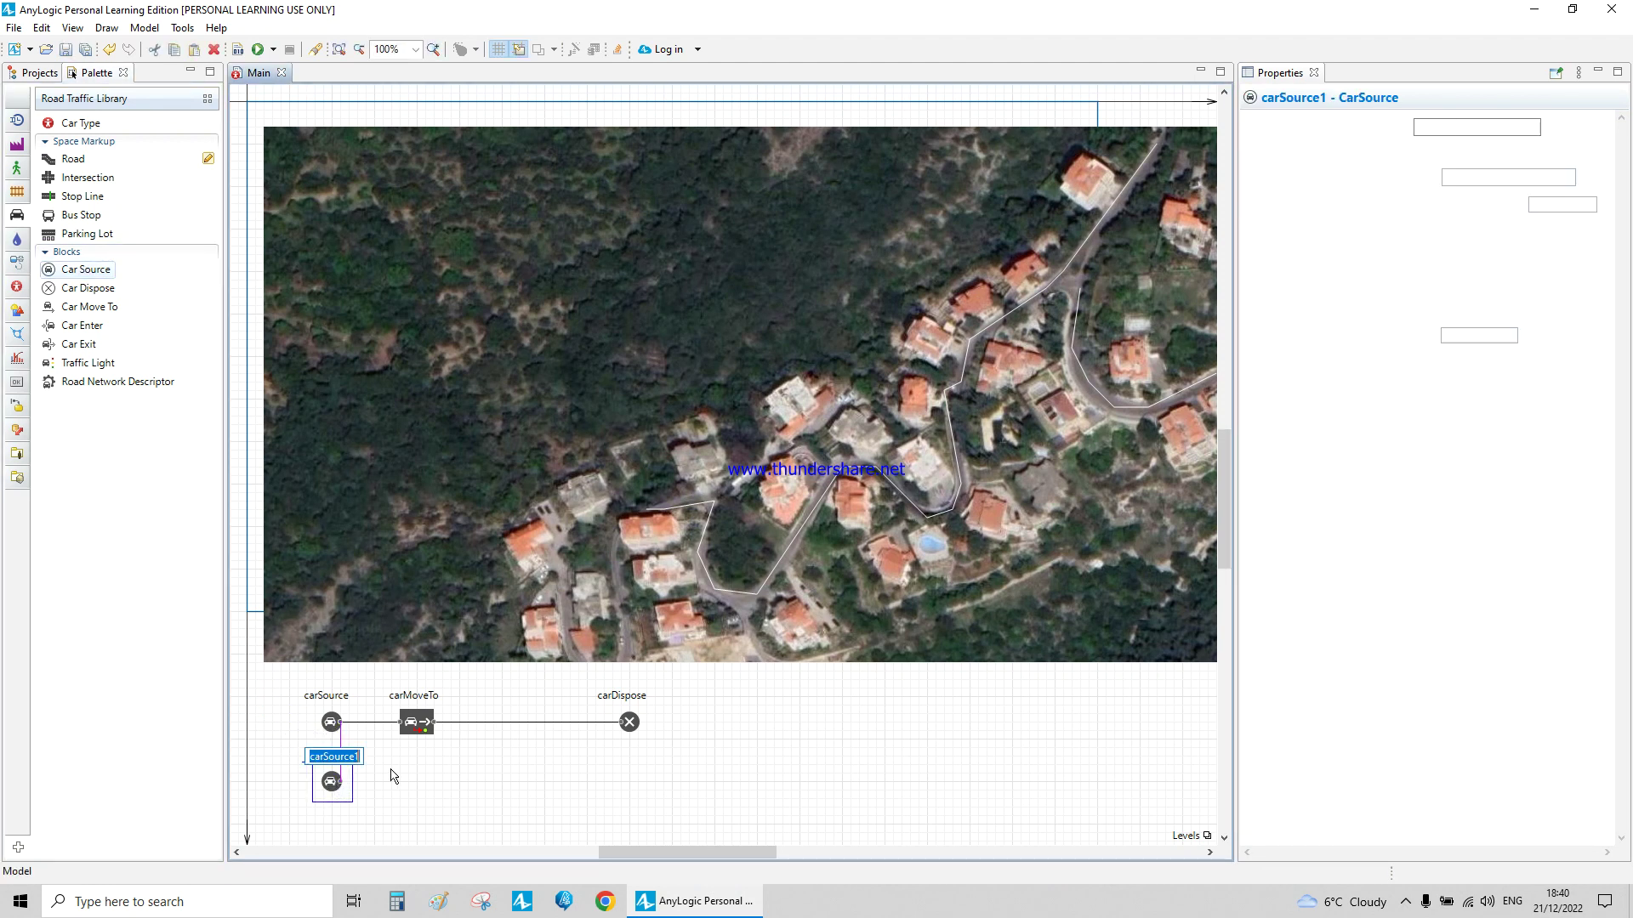
{"action": "left_click", "coordinate": [341, 741]}
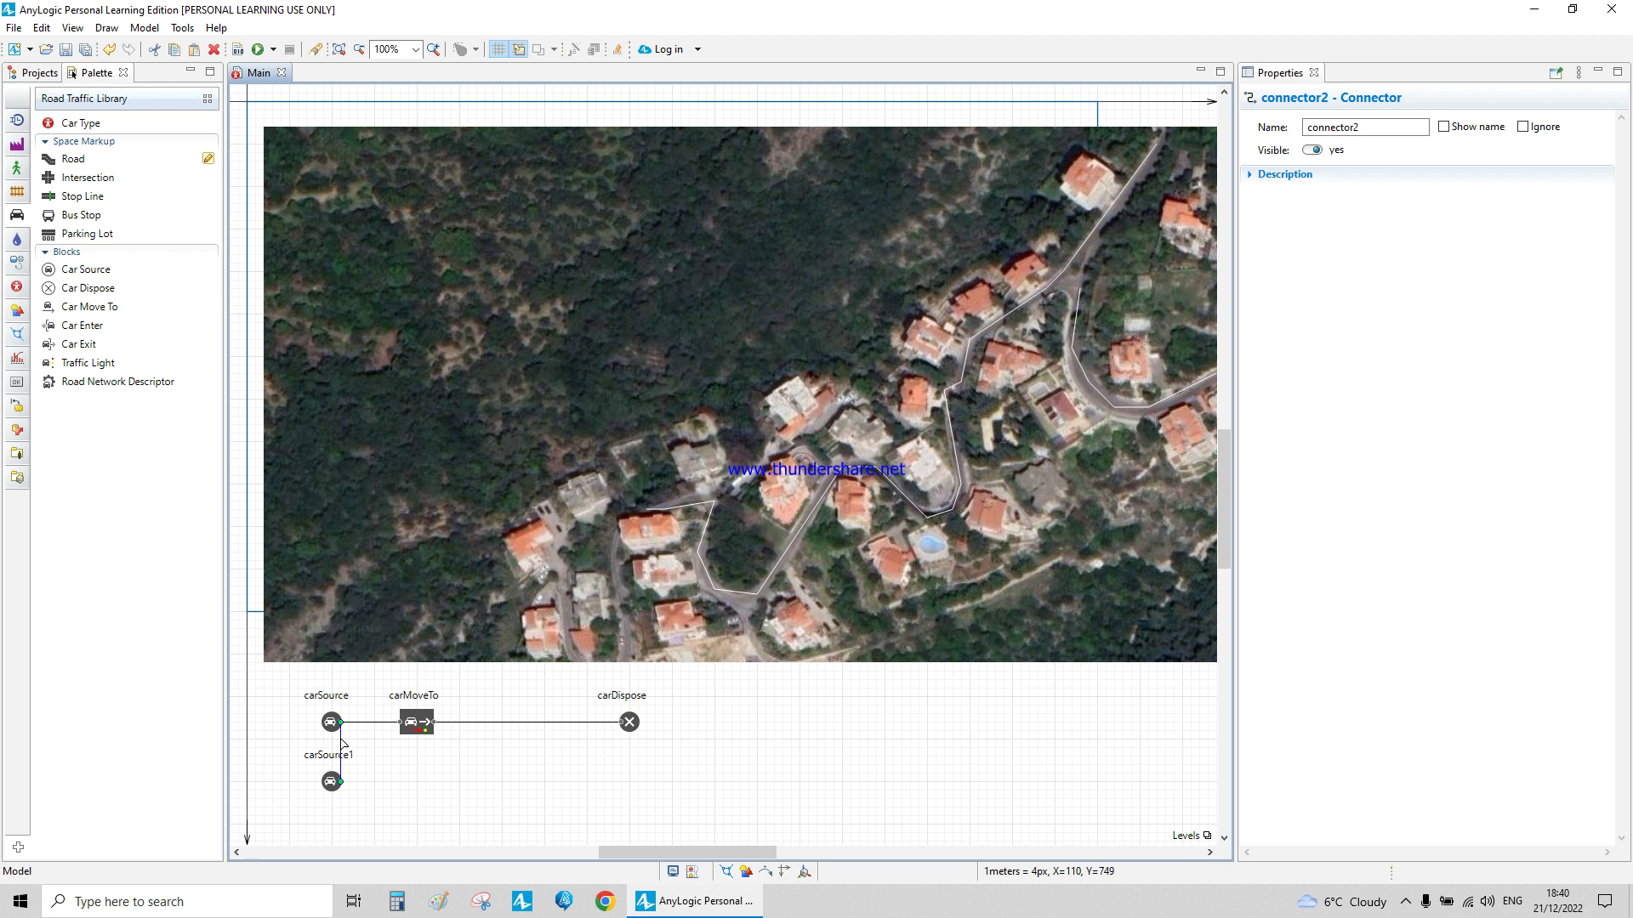
{"action": "key", "text": "Delete"}
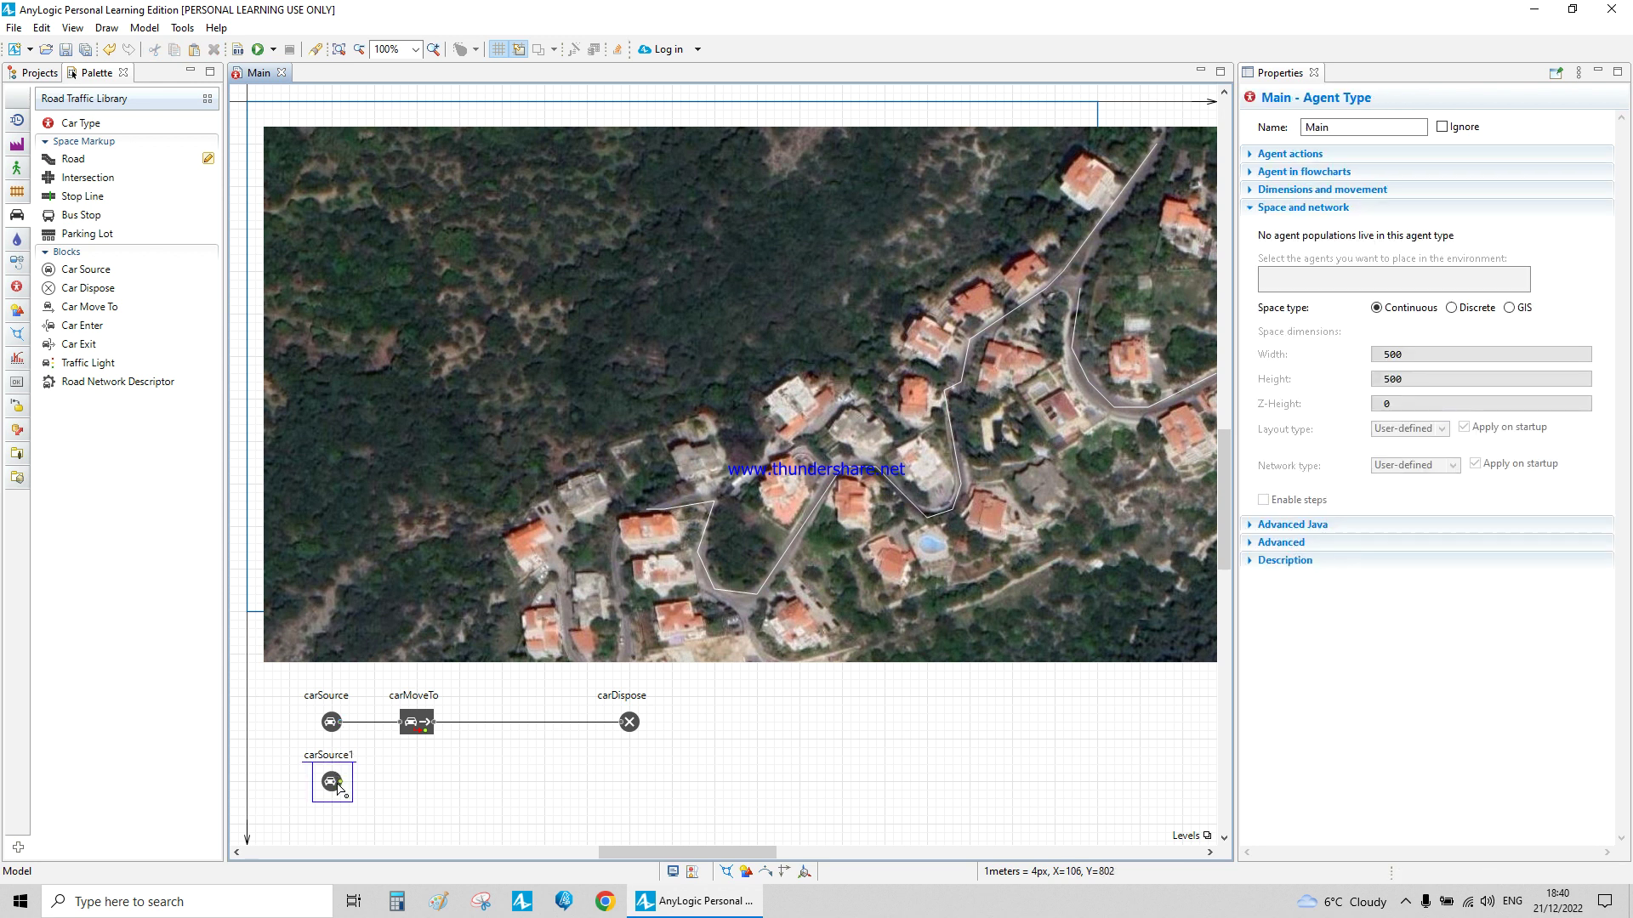
Set the second car source's arrival rate to 40 per minute and make its cars appear on roadB
{"action": "left_click", "coordinate": [338, 789]}
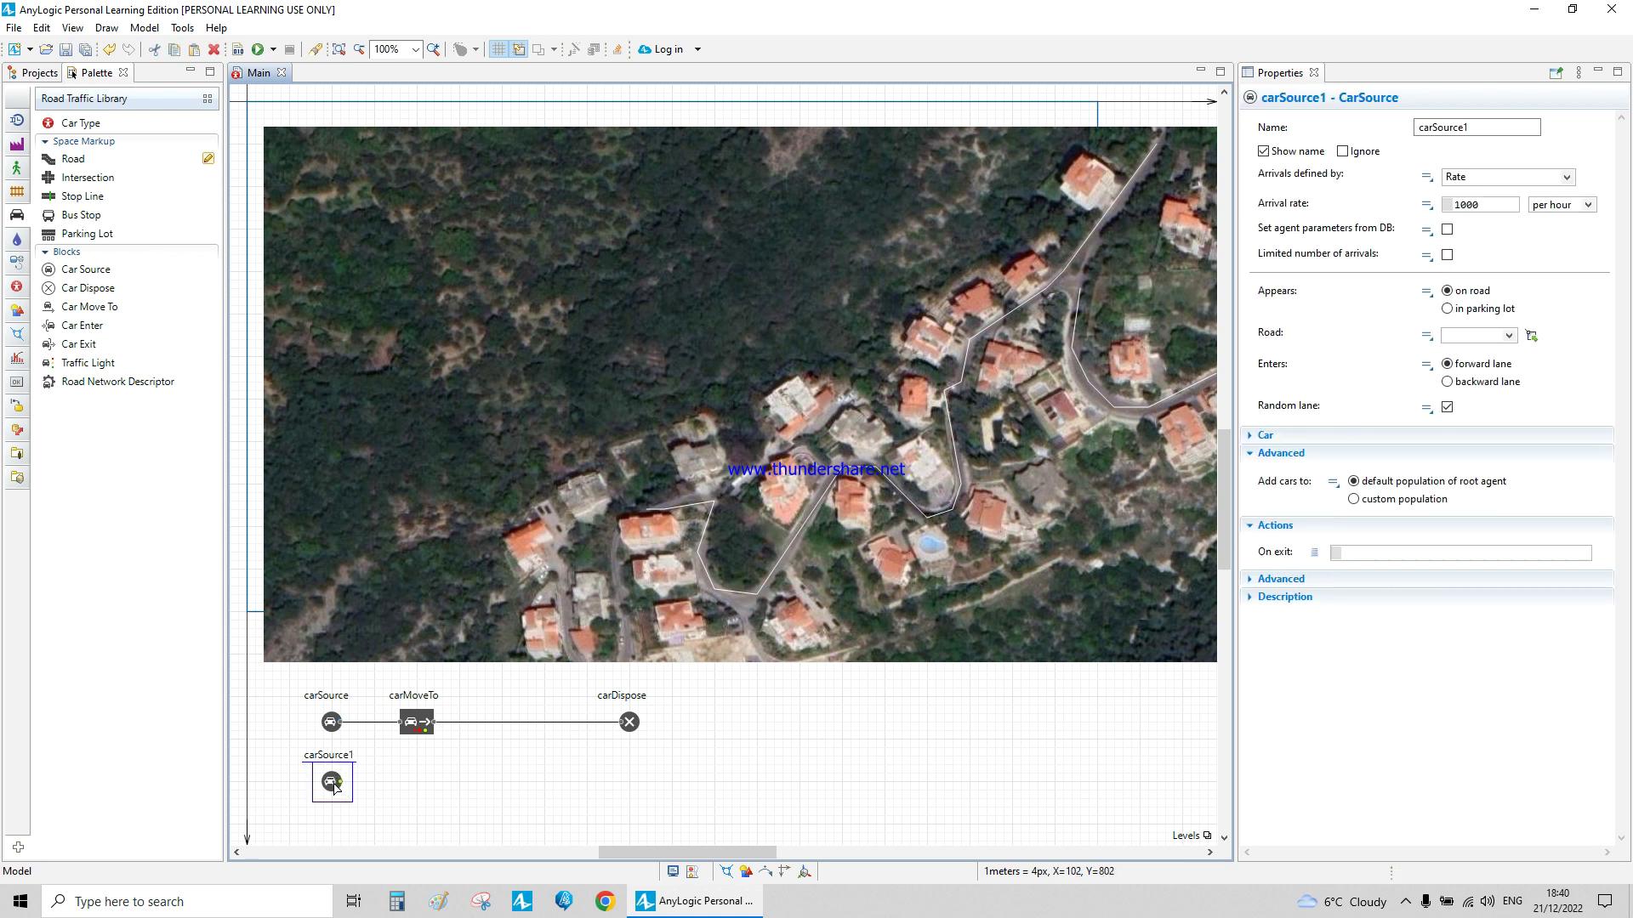
{"action": "double_click", "coordinate": [1500, 204]}
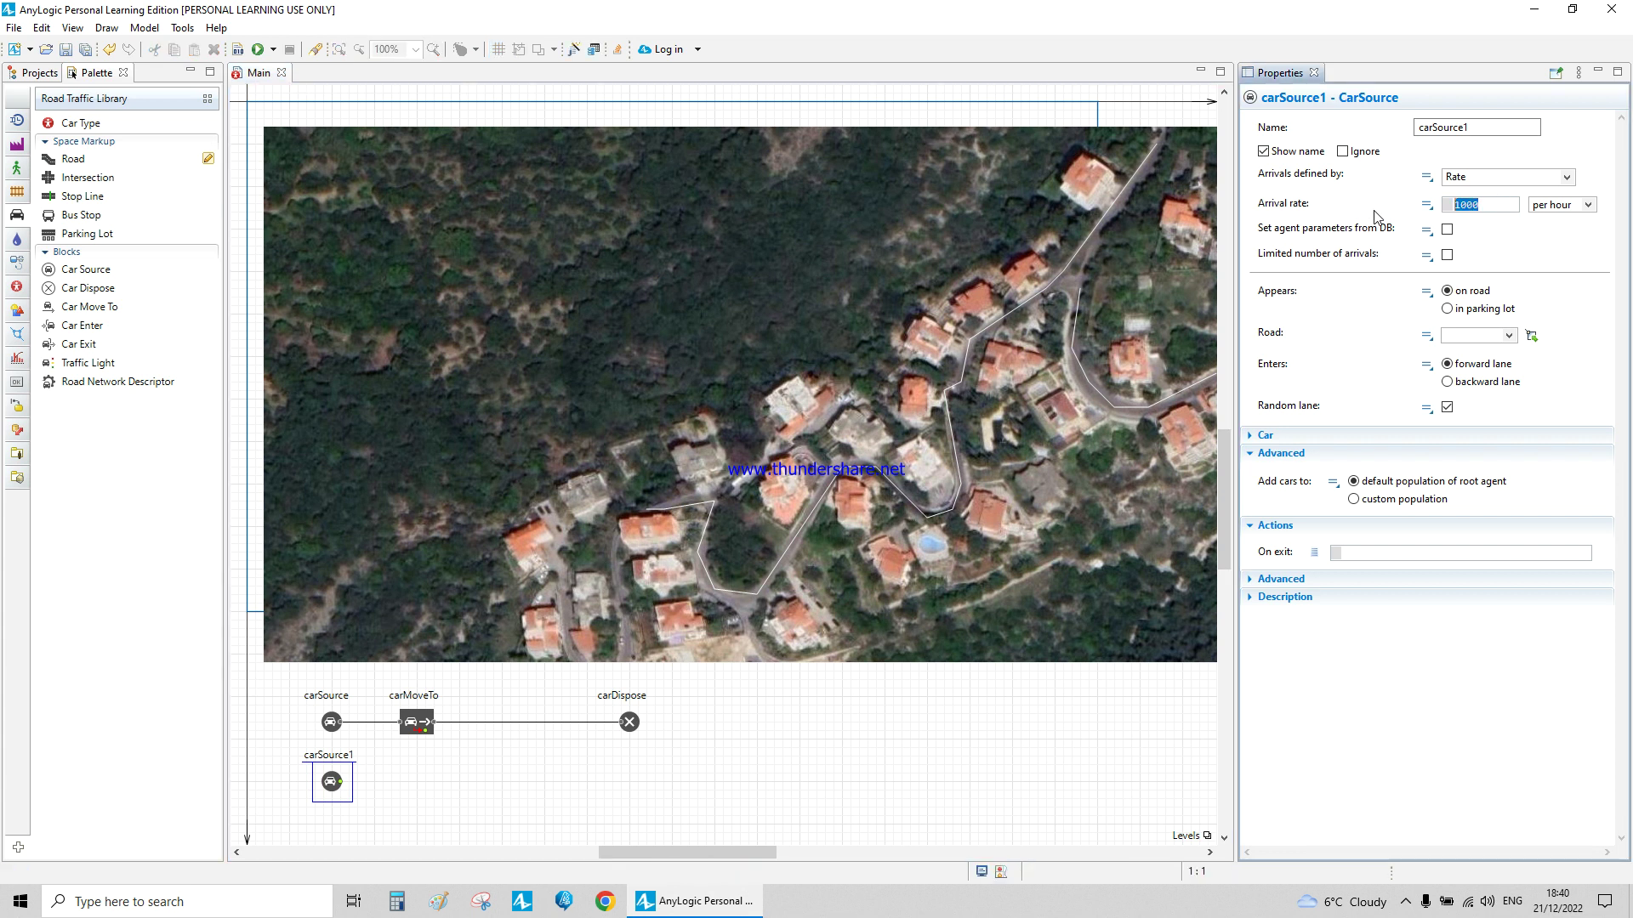
{"action": "type", "text": "40"}
{"action": "left_click", "coordinate": [1563, 205]}
{"action": "left_click", "coordinate": [1561, 253]}
{"action": "left_click", "coordinate": [1469, 335]}
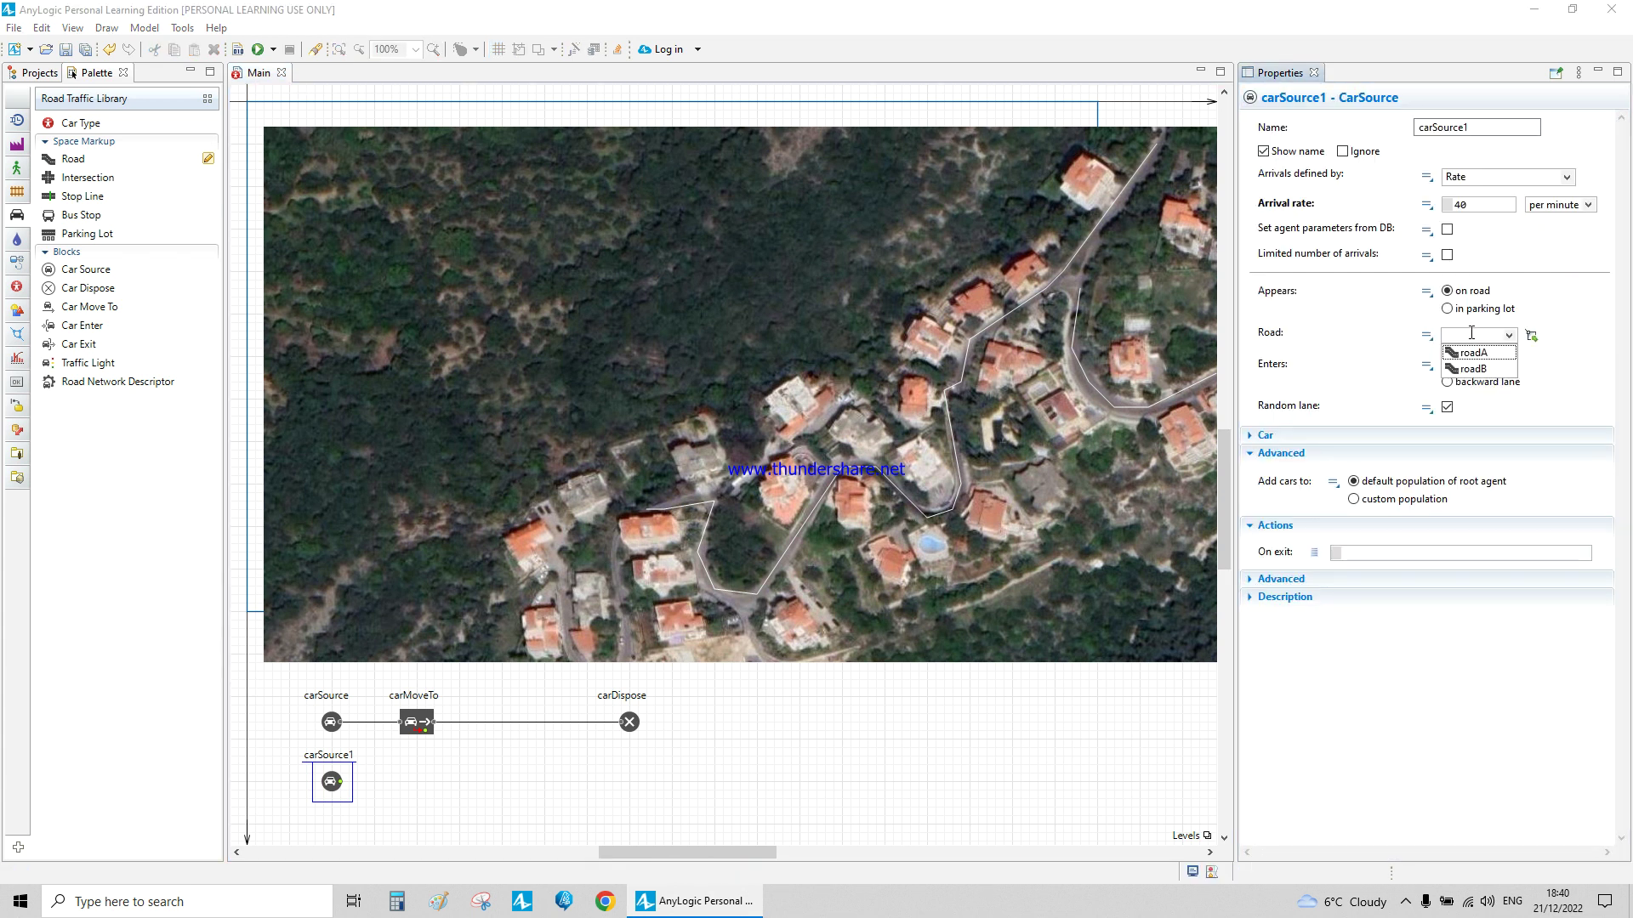
{"action": "left_click", "coordinate": [1479, 368]}
{"action": "left_click", "coordinate": [541, 752]}
Add a Car Move To block after the second car source with roadB as its road, spaced slightly away from the source
{"action": "left_click_drag", "start_coordinate": [68, 318], "coordinate": [400, 796]}
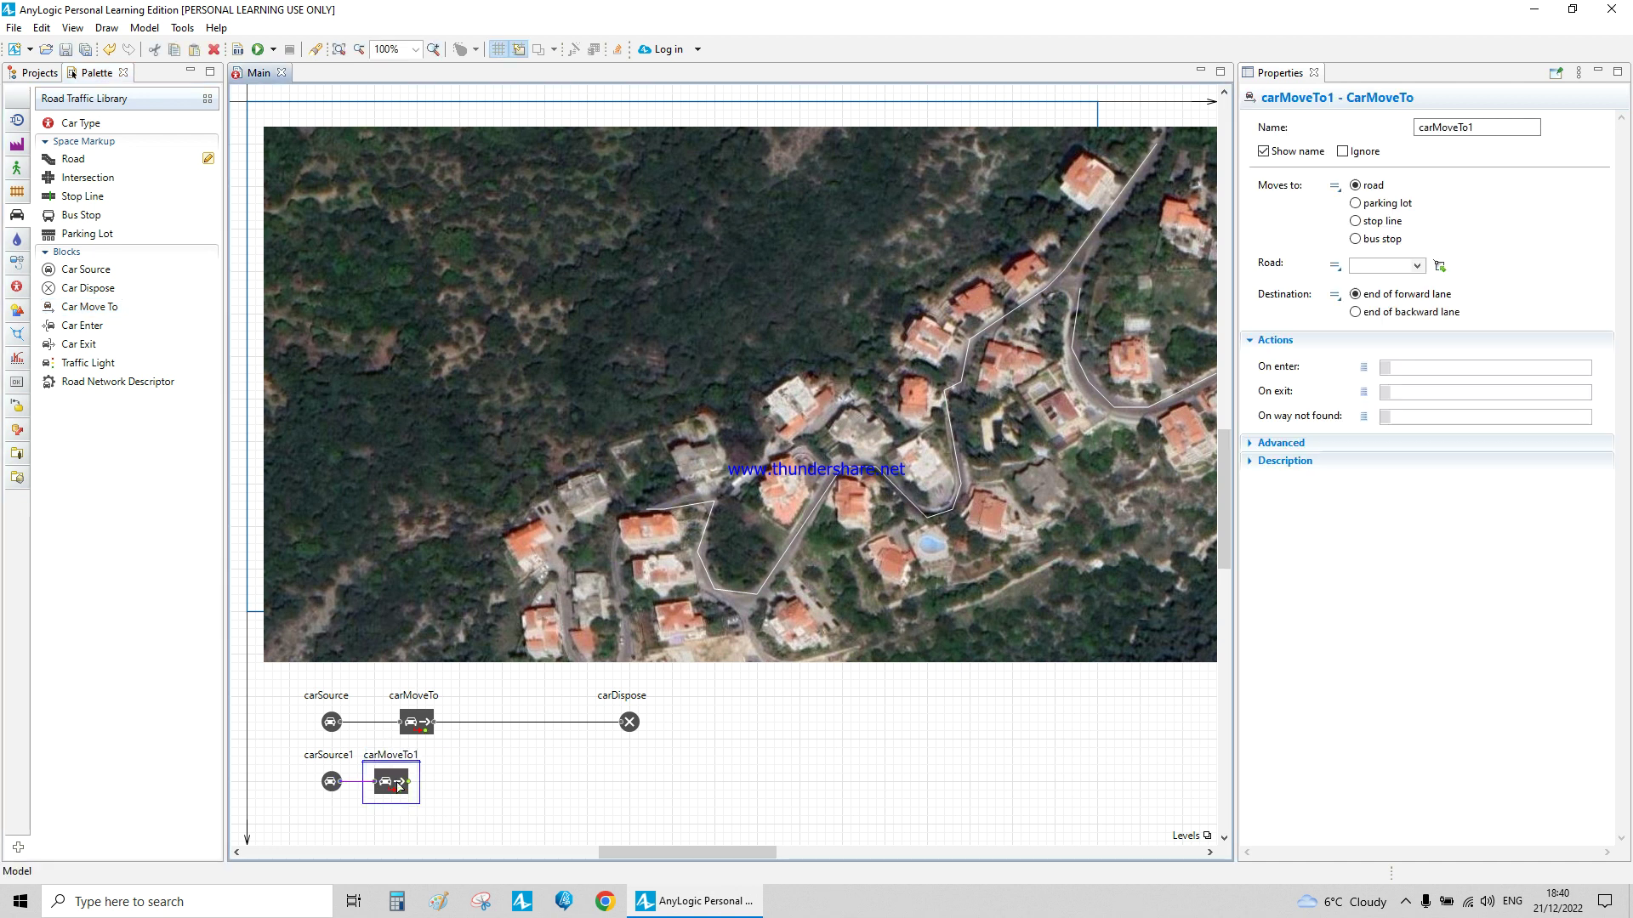
{"action": "left_click", "coordinate": [1419, 267]}
{"action": "left_click", "coordinate": [1399, 304]}
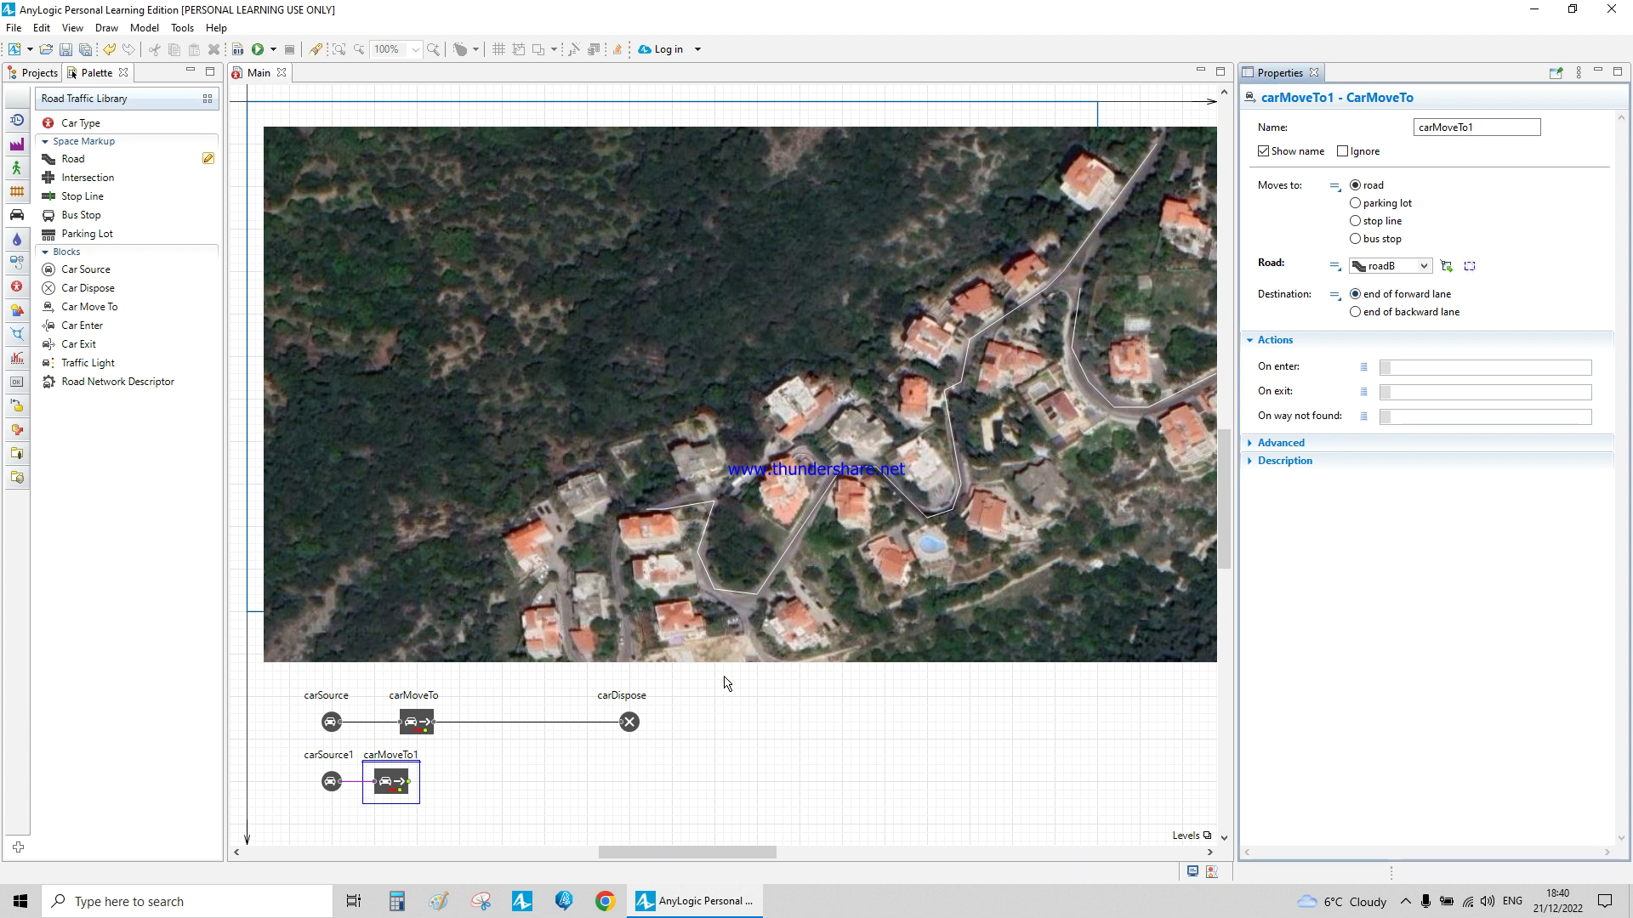
{"action": "left_click", "coordinate": [442, 770]}
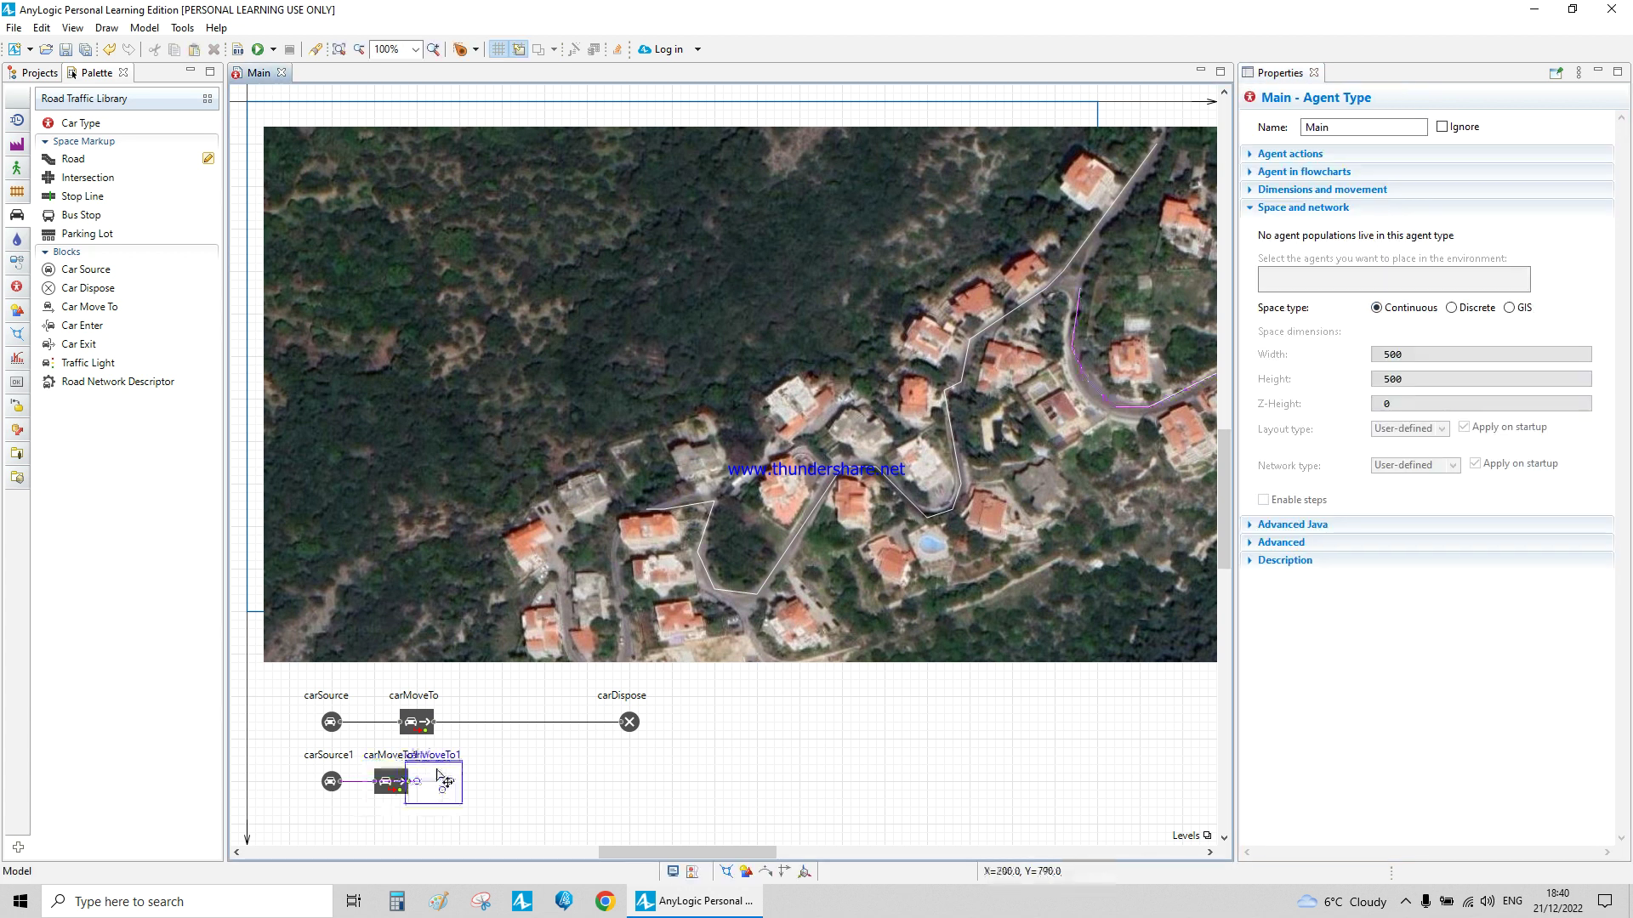
{"action": "left_click", "coordinate": [458, 779]}
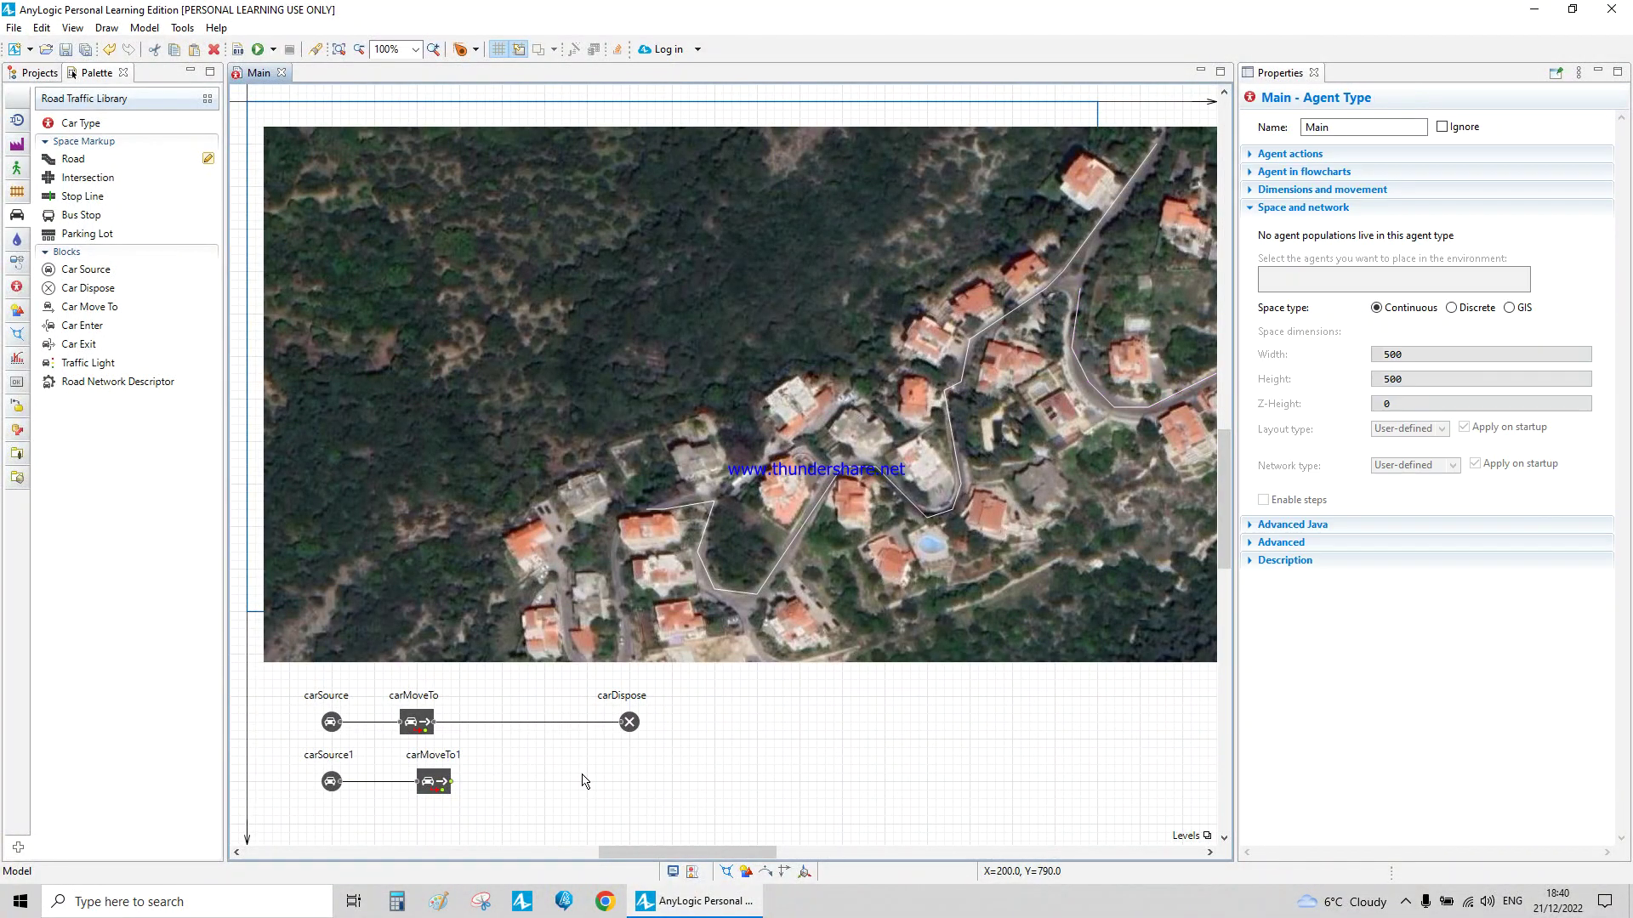
Connect the output of the second Car Move To block to the existing Car Dispose block
{"action": "mouse_move", "coordinate": [453, 787]}
{"action": "left_mouse_down"}
{"action": "mouse_move", "coordinate": [561, 782]}
{"action": "mouse_move", "coordinate": [453, 796]}
{"action": "mouse_move", "coordinate": [527, 787]}
{"action": "mouse_move", "coordinate": [447, 781]}
{"action": "left_mouse_up"}
{"action": "left_click", "coordinate": [455, 788]}
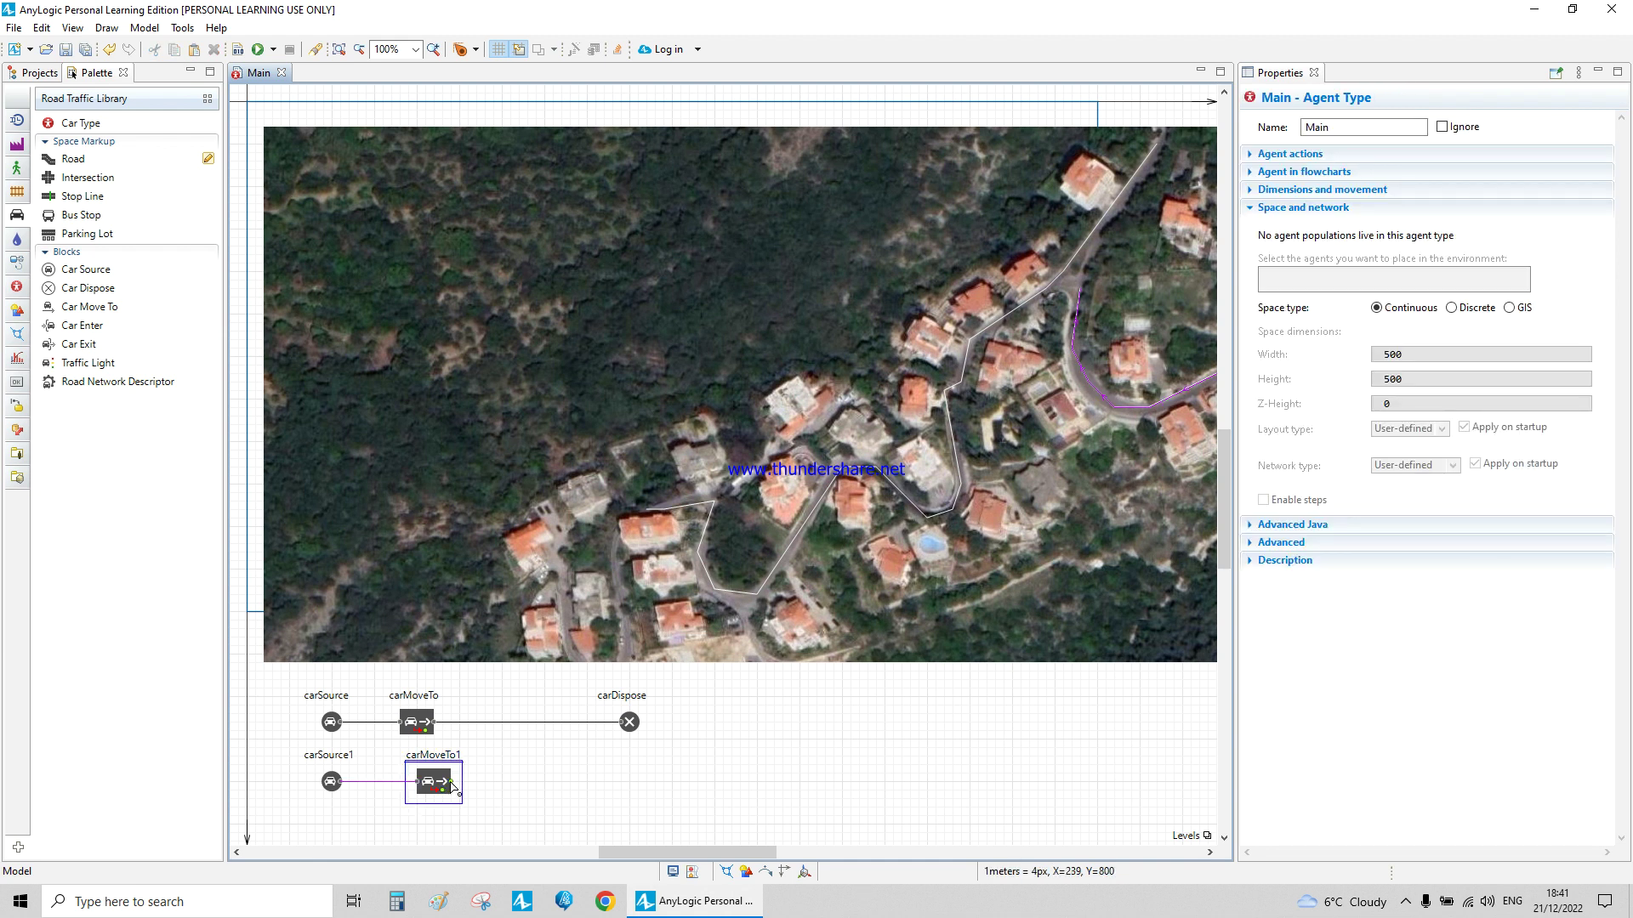
{"action": "left_click", "coordinate": [453, 788]}
{"action": "mouse_move", "coordinate": [452, 781]}
{"action": "left_mouse_down"}
{"action": "mouse_move", "coordinate": [591, 765]}
{"action": "mouse_move", "coordinate": [628, 722]}
{"action": "left_mouse_up"}
{"action": "left_click", "coordinate": [617, 763]}
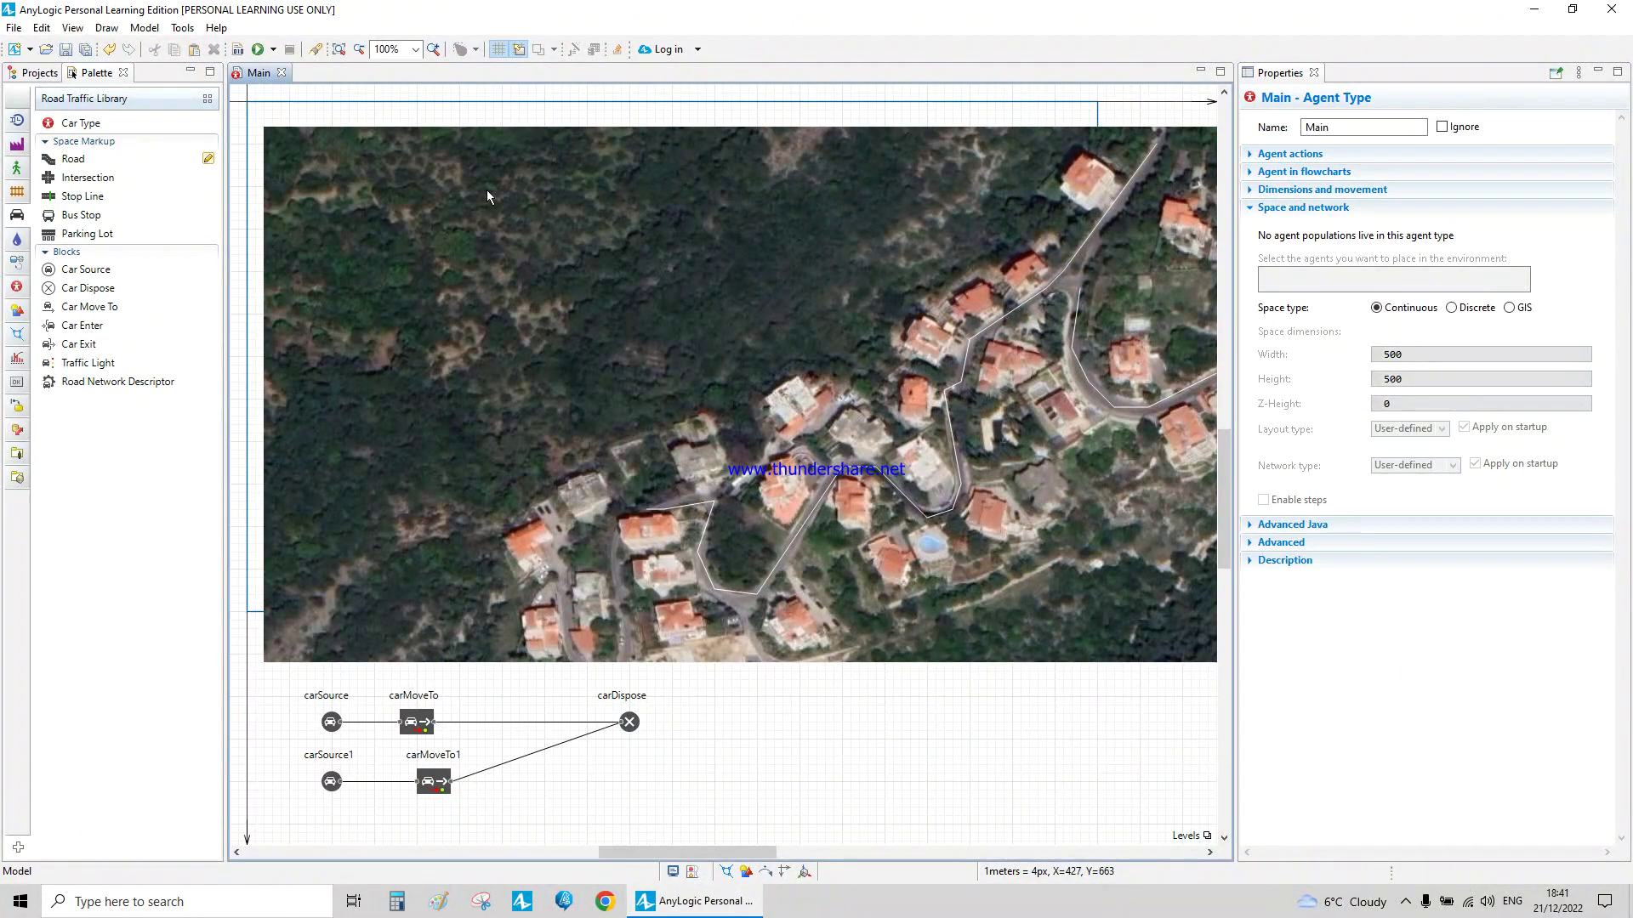
Build the model and run its simulation in a maximized window
{"action": "left_click", "coordinate": [239, 50]}
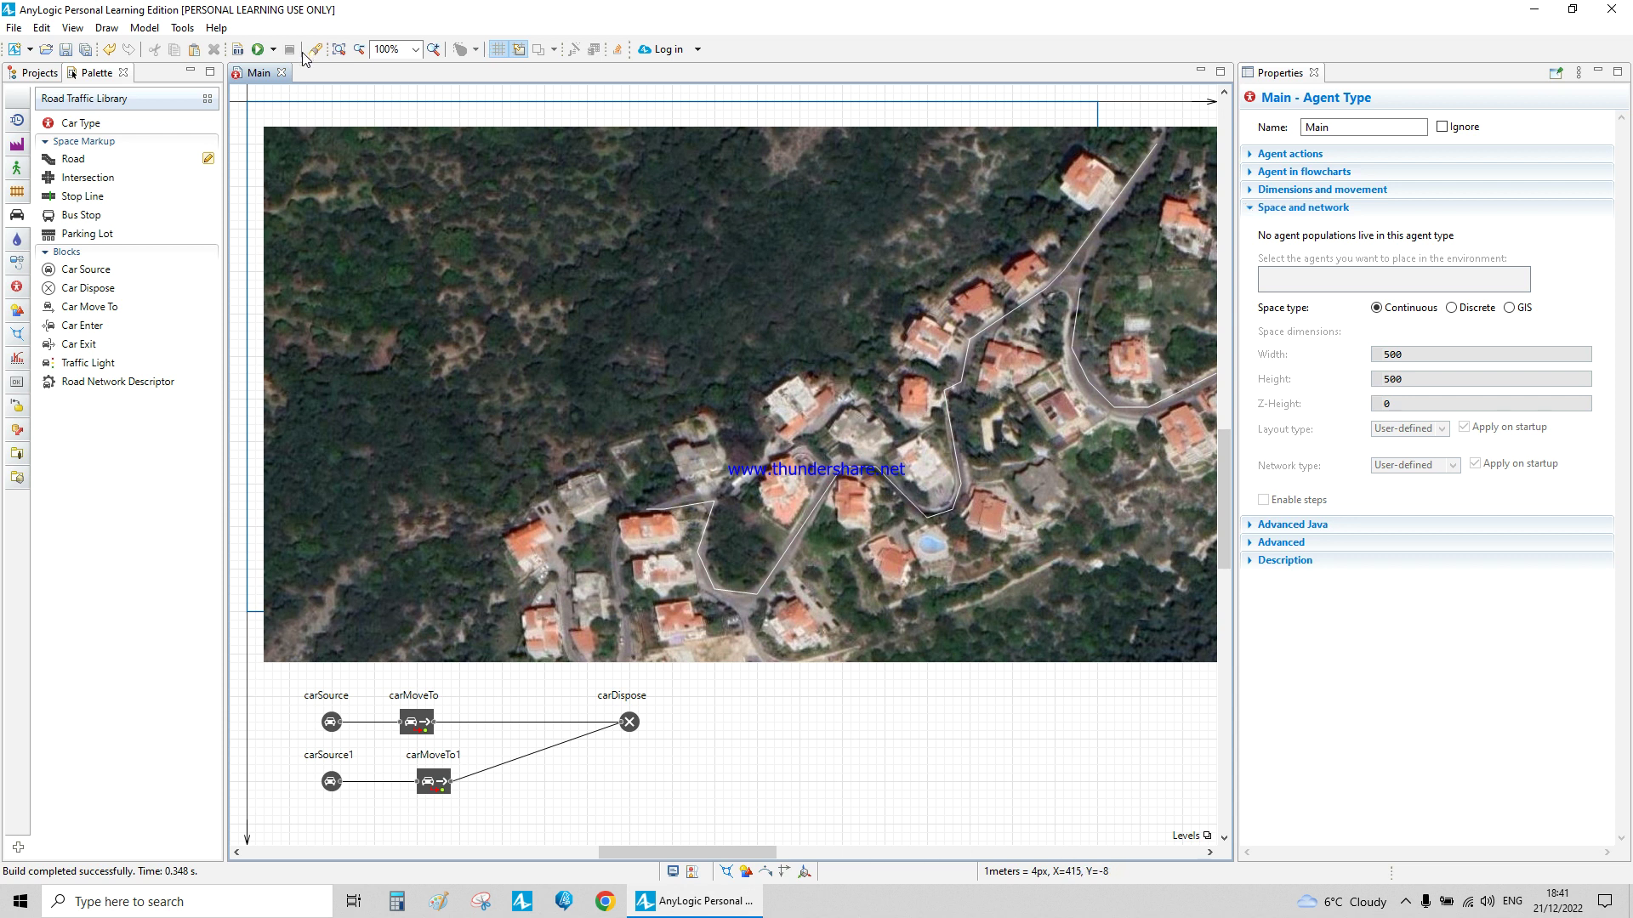
{"action": "left_click", "coordinate": [255, 49]}
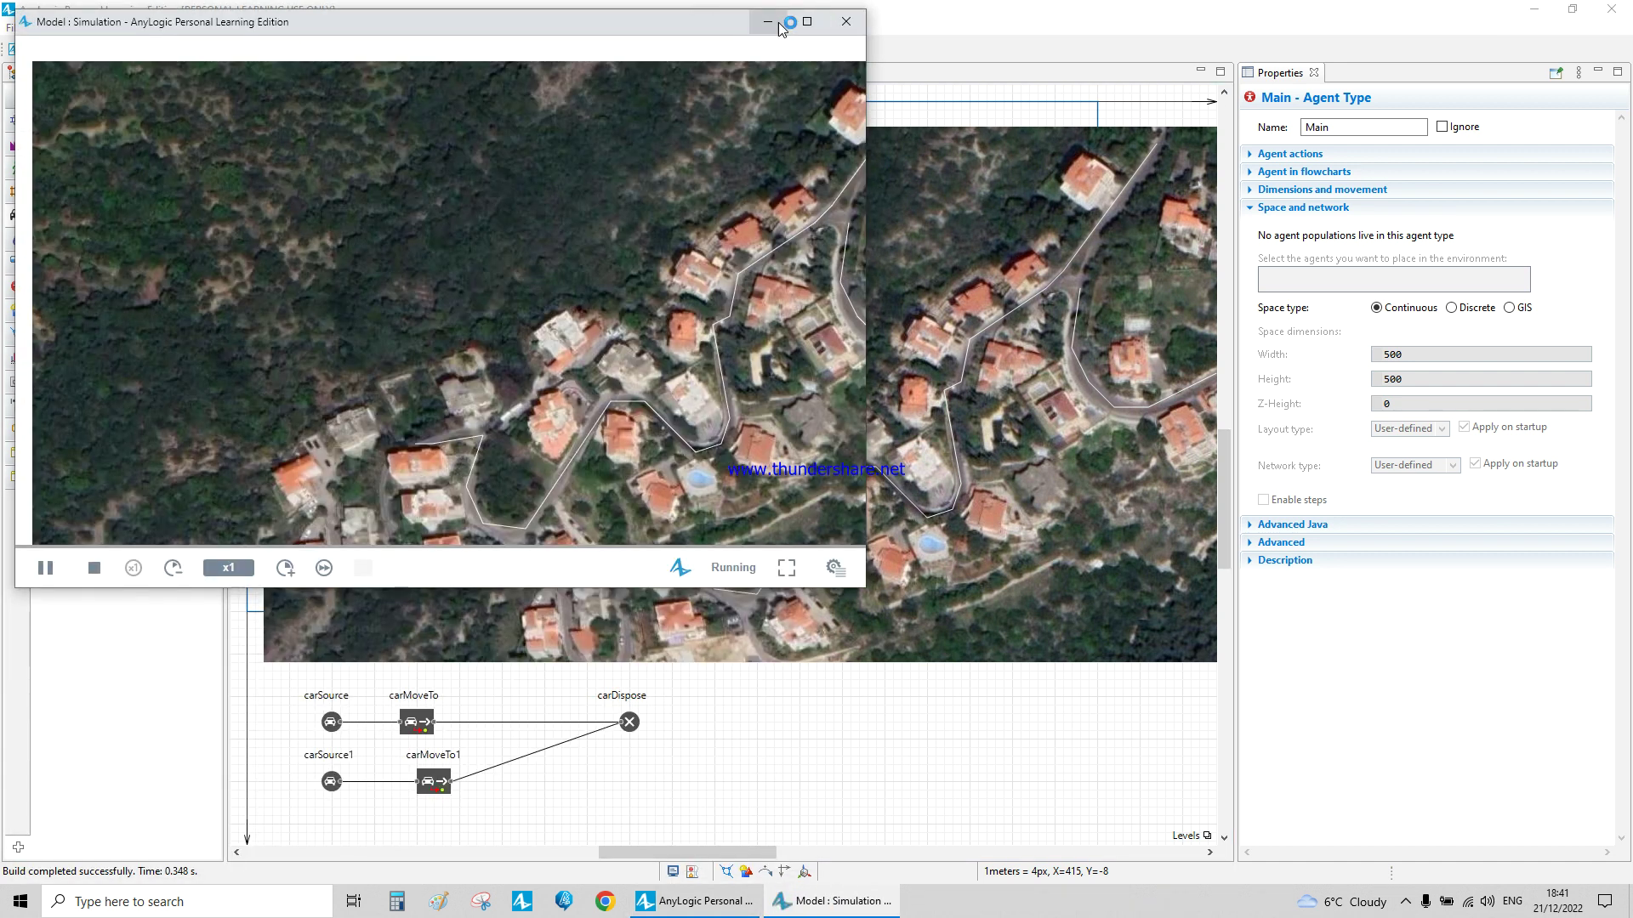
{"action": "left_click", "coordinate": [806, 22]}
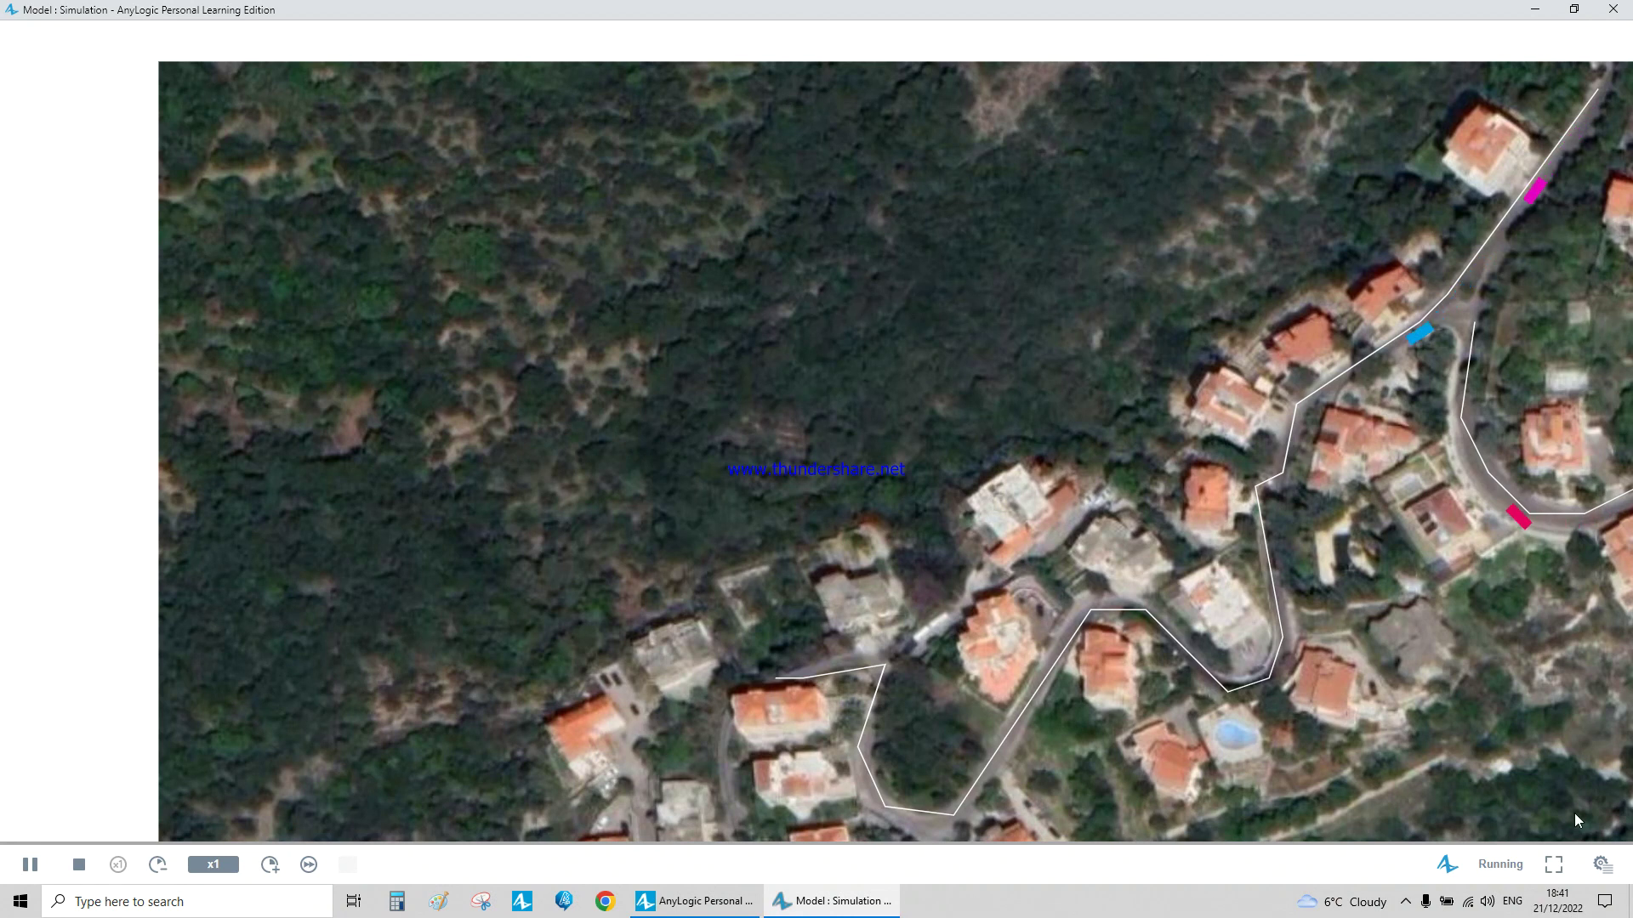
Zoom the running simulation out to 100% to view both roads and the flowchart, and speed it up to x2
{"action": "left_click", "coordinate": [1602, 864]}
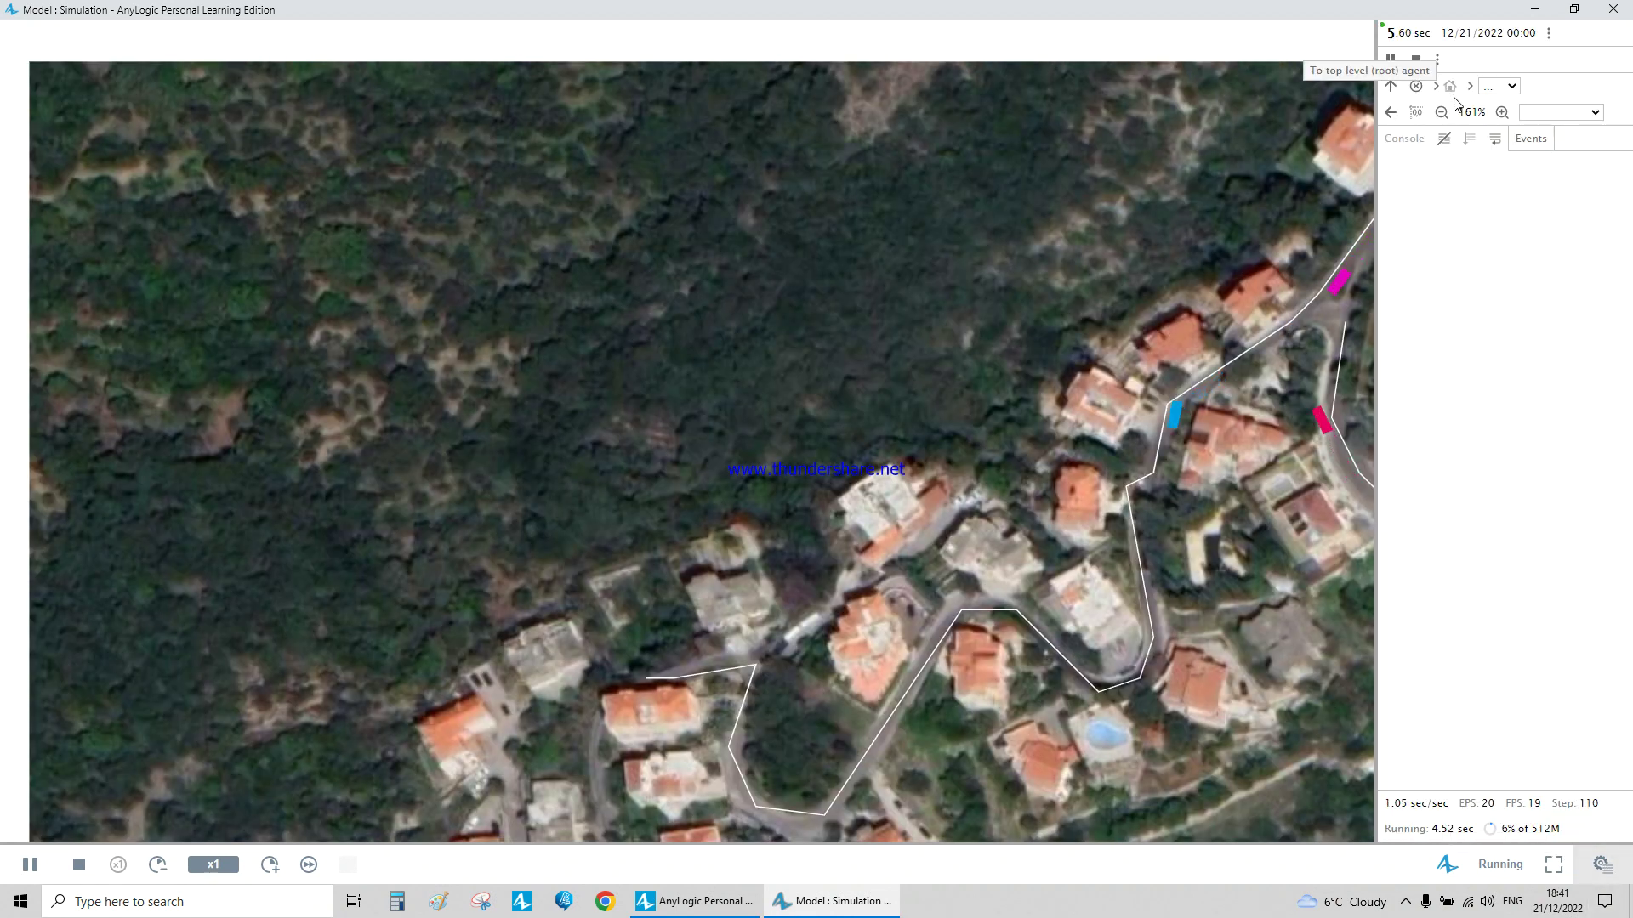
{"action": "left_click", "coordinate": [1441, 111]}
{"action": "left_click", "coordinate": [1441, 111]}
{"action": "left_click_drag", "start_coordinate": [1328, 296], "coordinate": [1033, 232]}
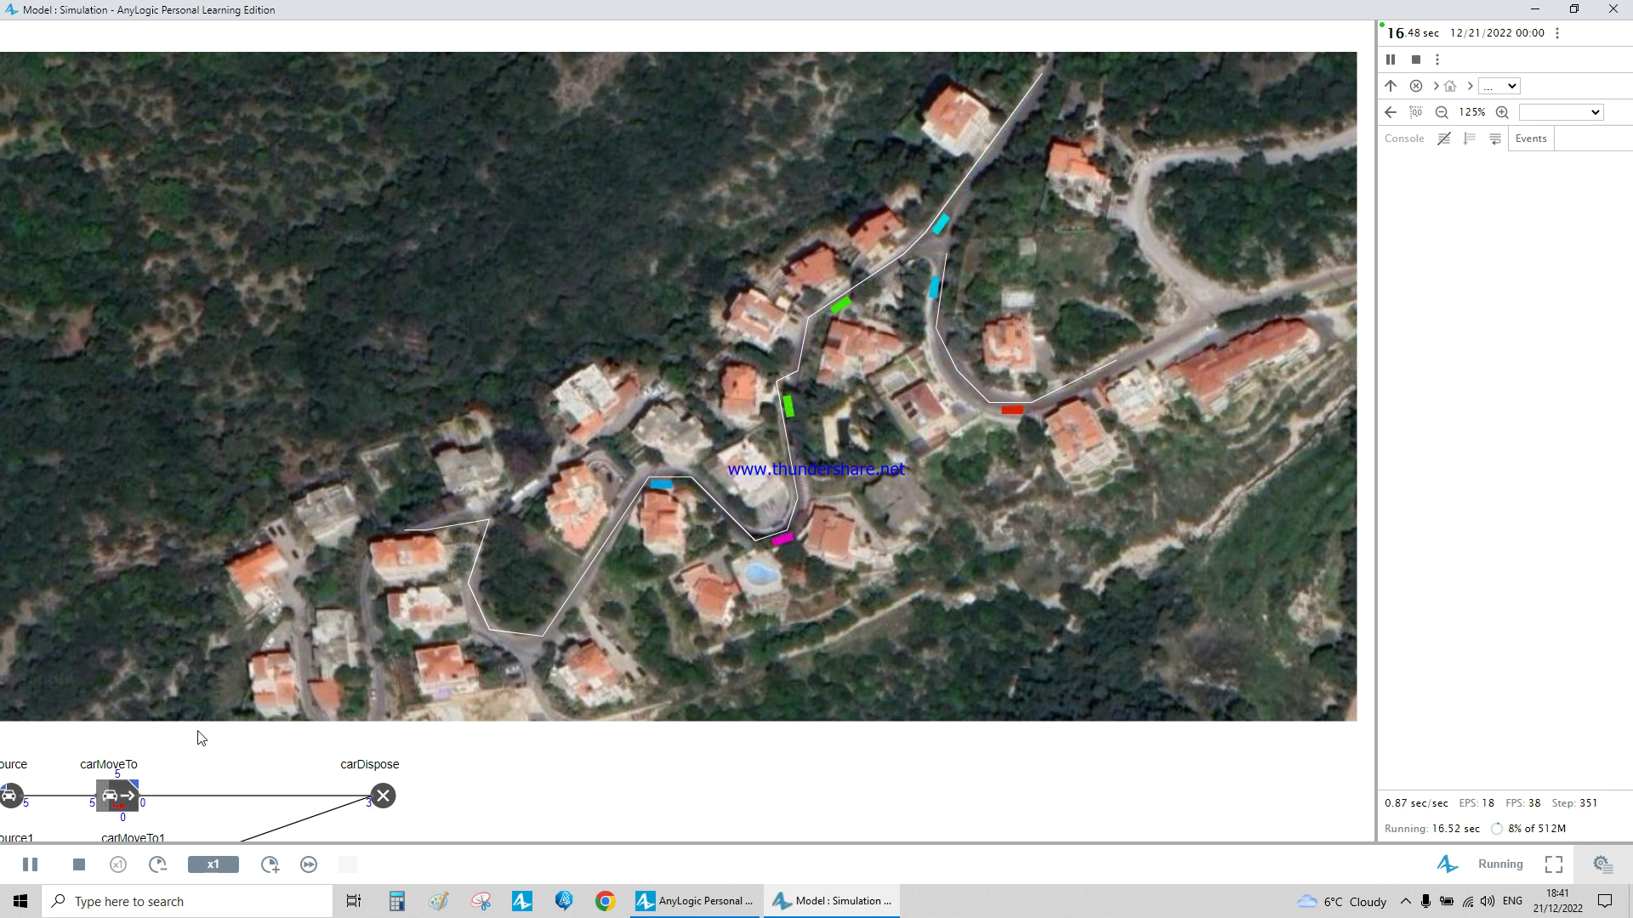
{"action": "scroll", "coordinate": [201, 738], "scroll_direction": "down", "scroll_amount": 1}
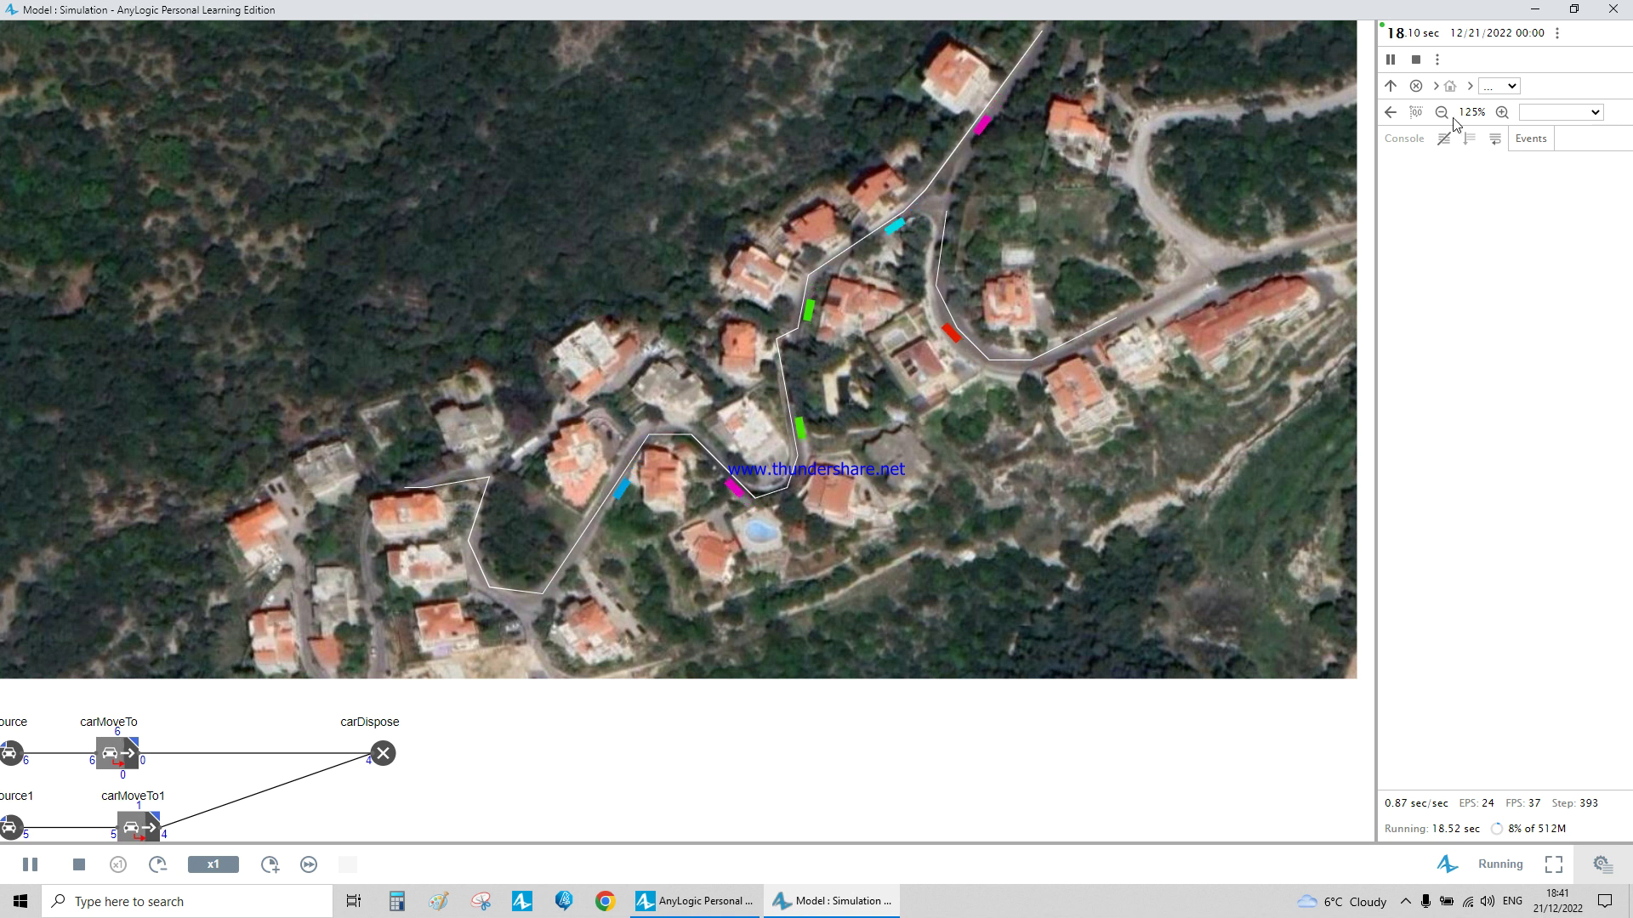
{"action": "left_click", "coordinate": [1441, 113]}
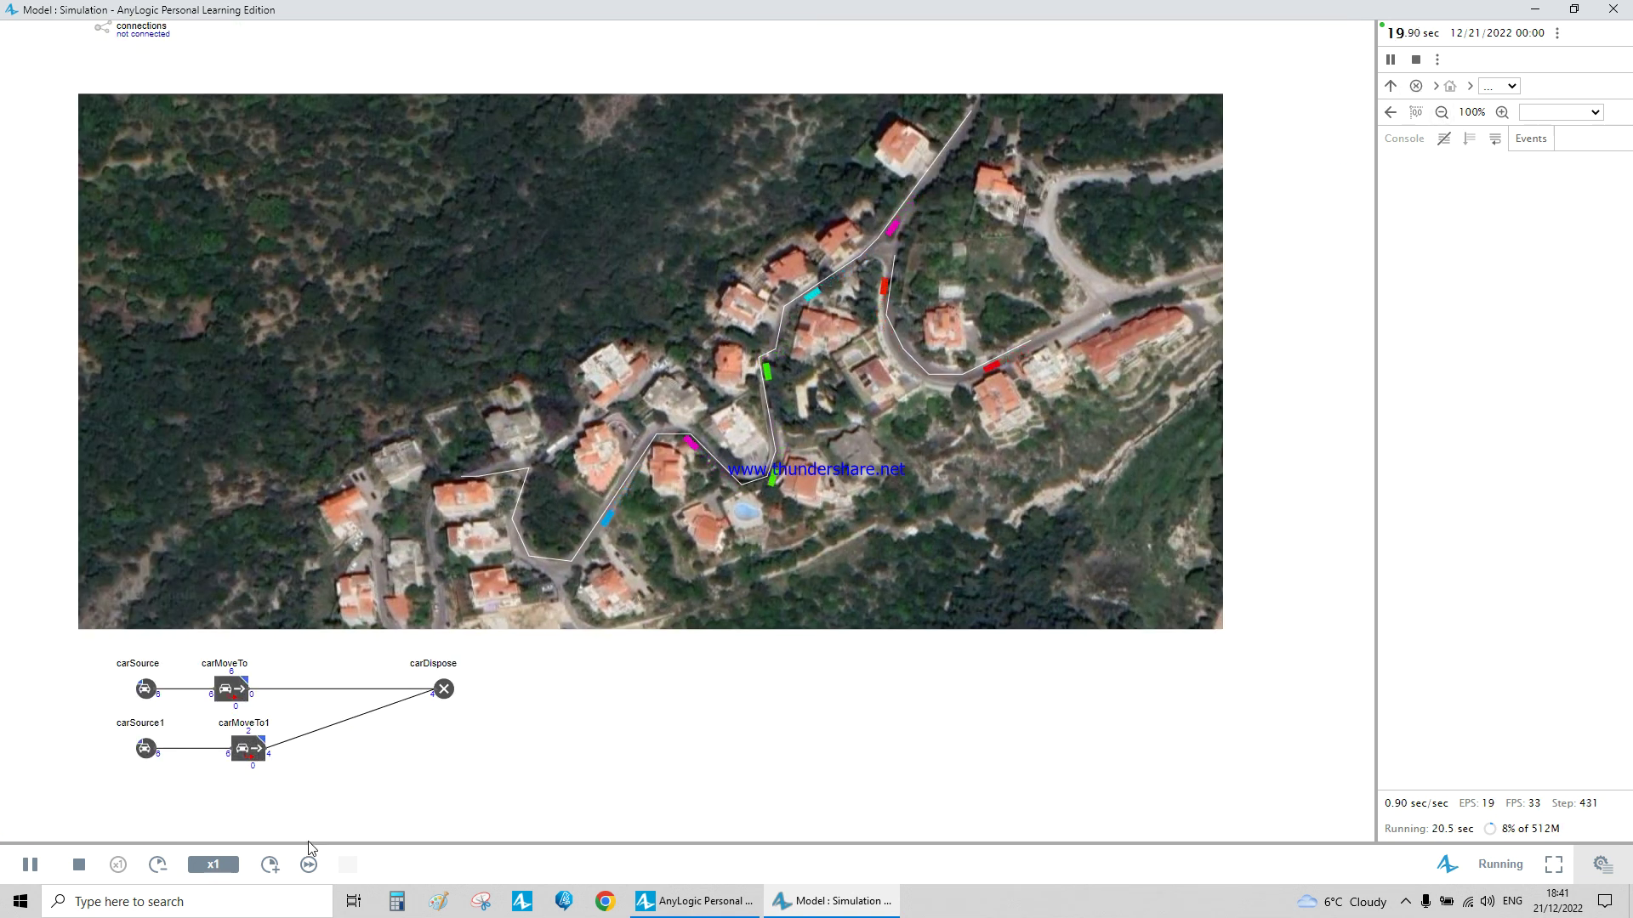
{"action": "left_click", "coordinate": [270, 865]}
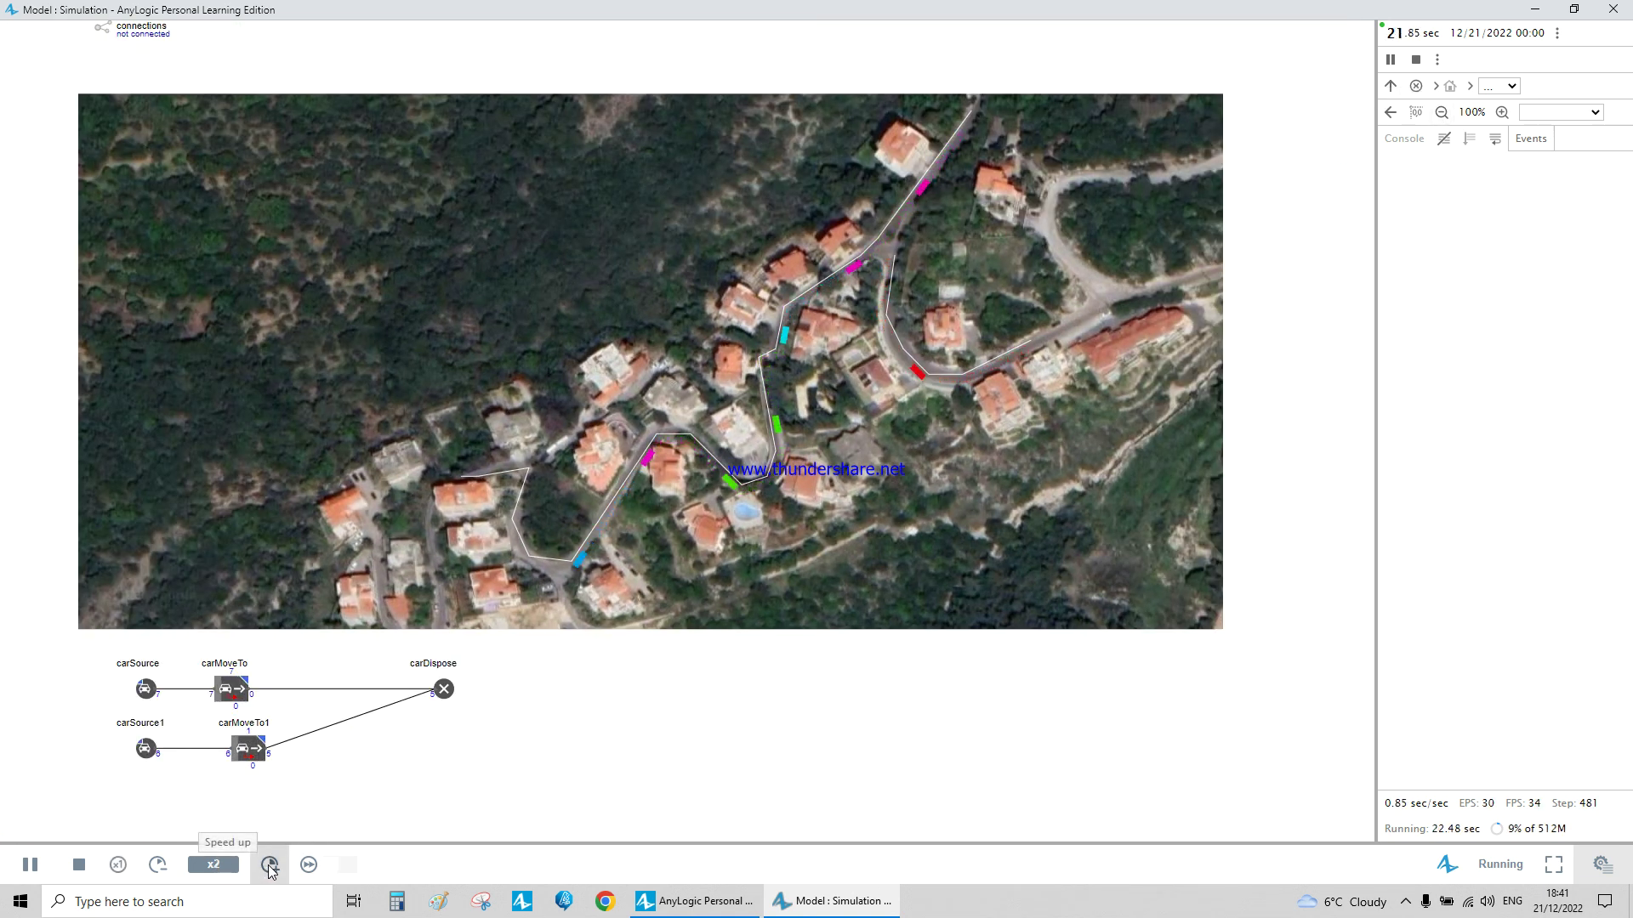